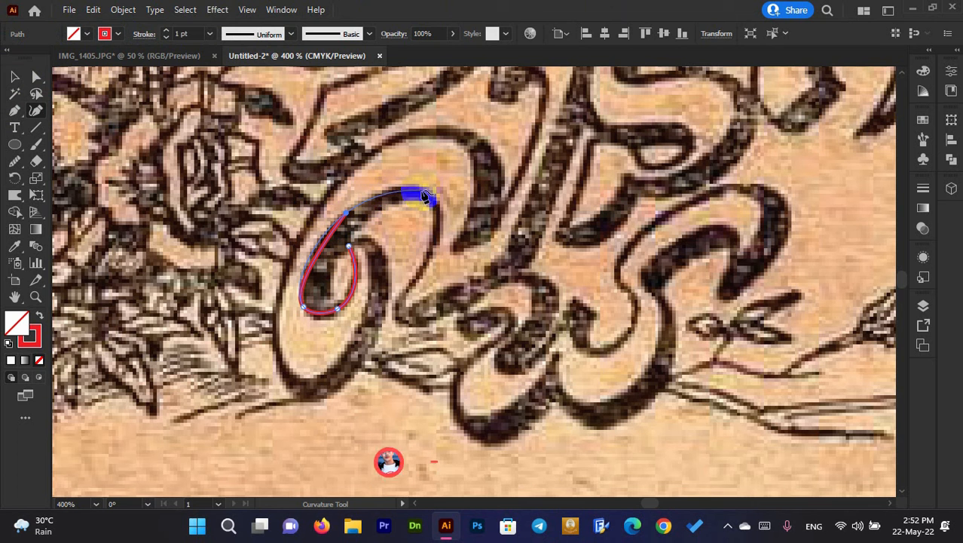
Continue the red curved path over the top of the lower-left letter's inner loop and down its right side to the pointed tip.
left_click(422, 191)
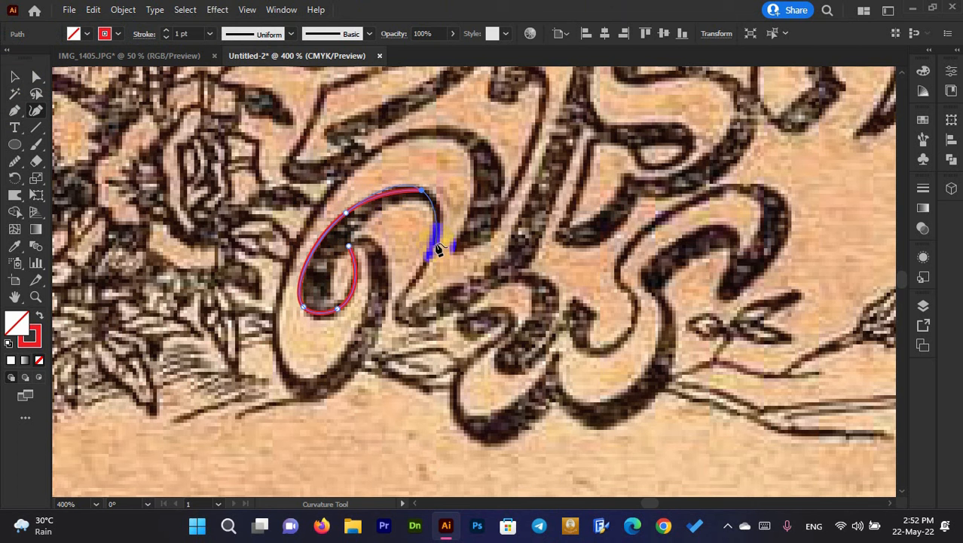
left_click(434, 247)
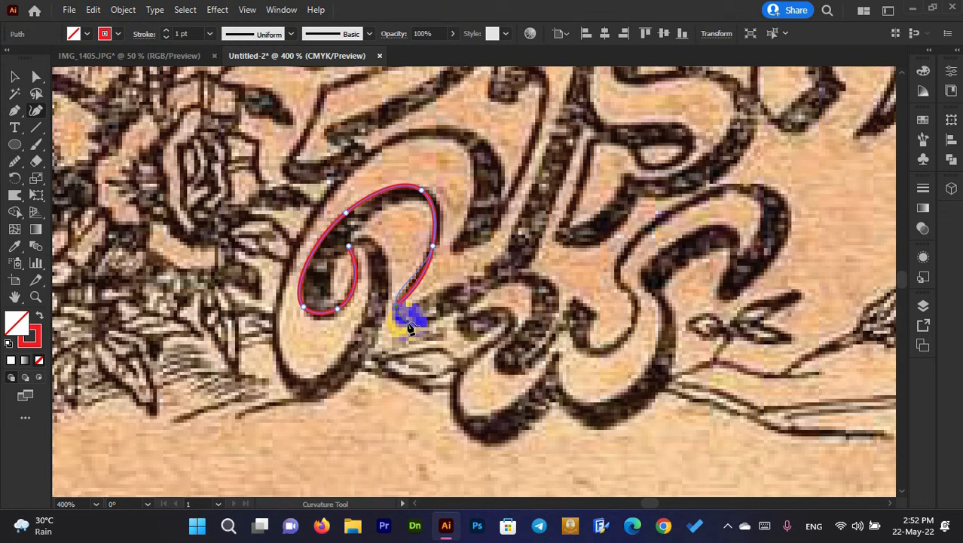
left_click(400, 309)
left_click(411, 325)
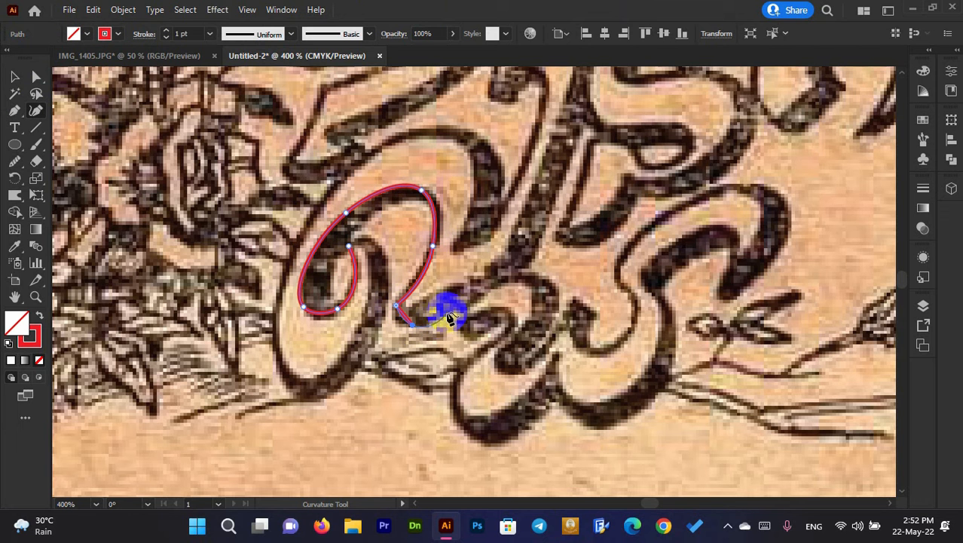
key("ctrl+z")
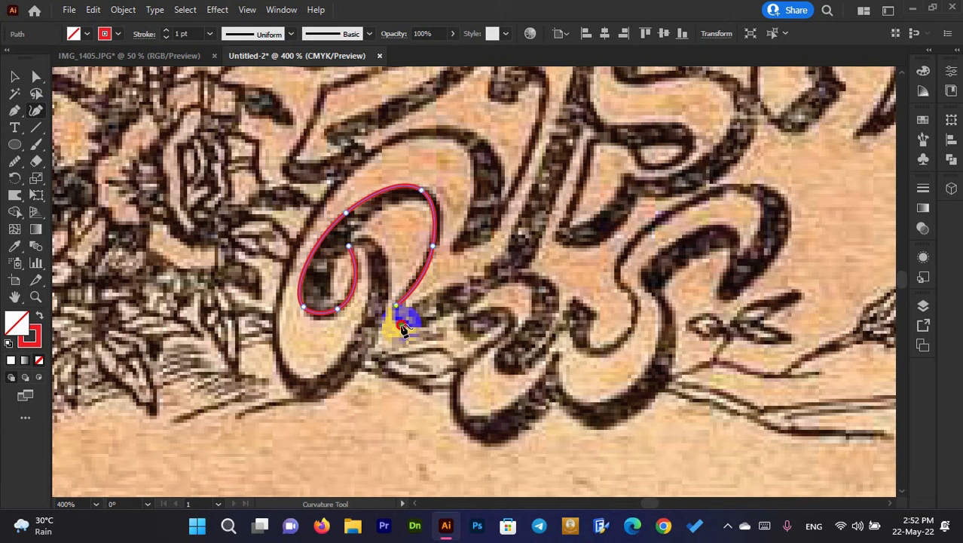
left_click(401, 325)
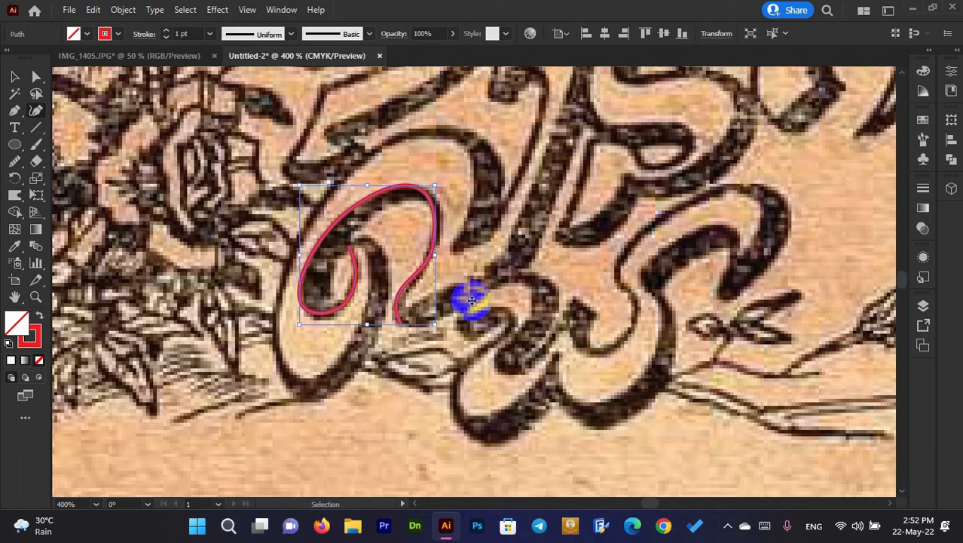
key("ctrl+z")
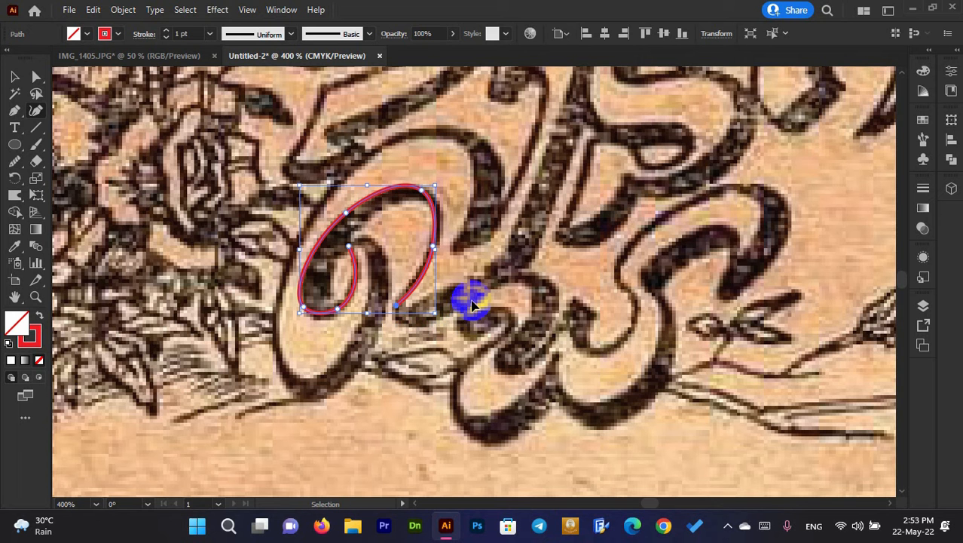
Make the path turn sharply at the pointed tip and trace the right edge of the letter's tall stem up to its rounded top.
left_click(400, 310)
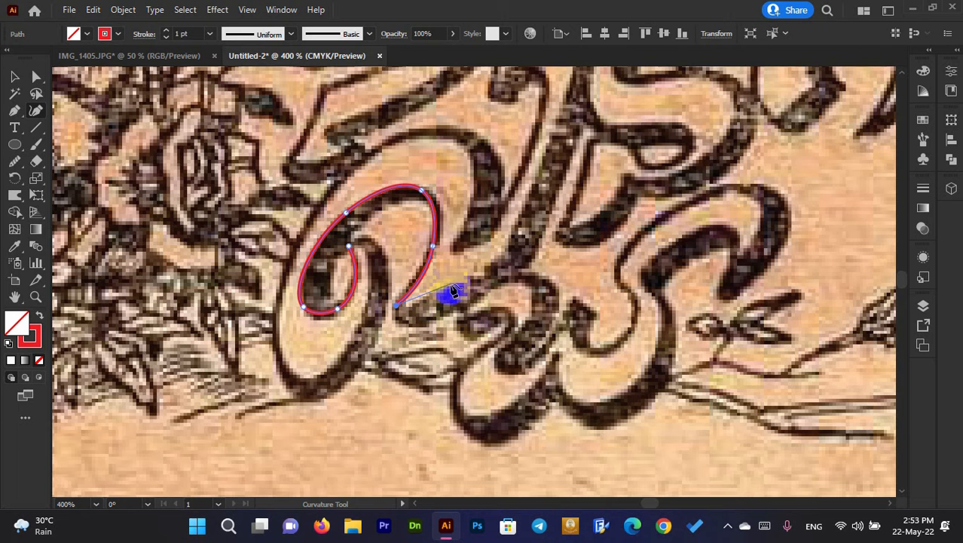
left_click(451, 284)
scroll(494, 316, "up", 5)
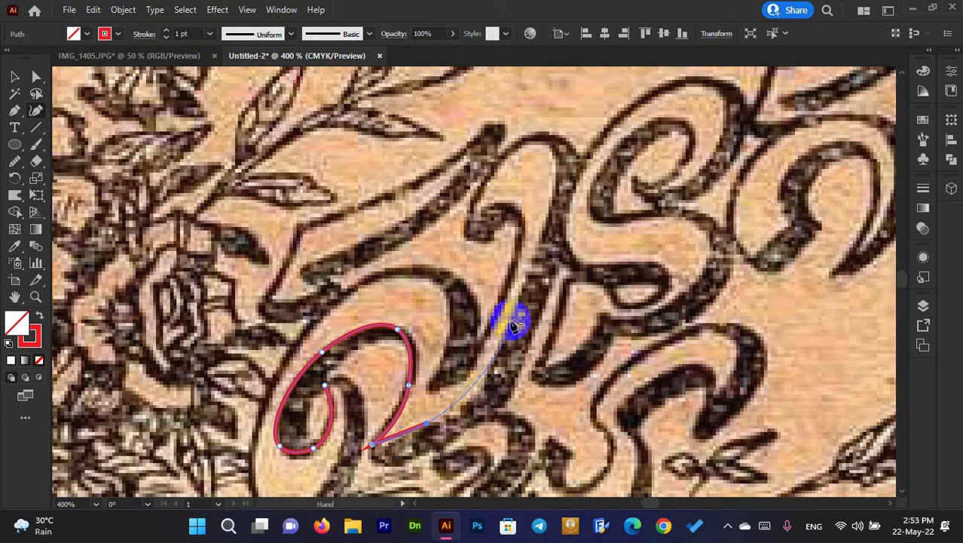
left_click(488, 375)
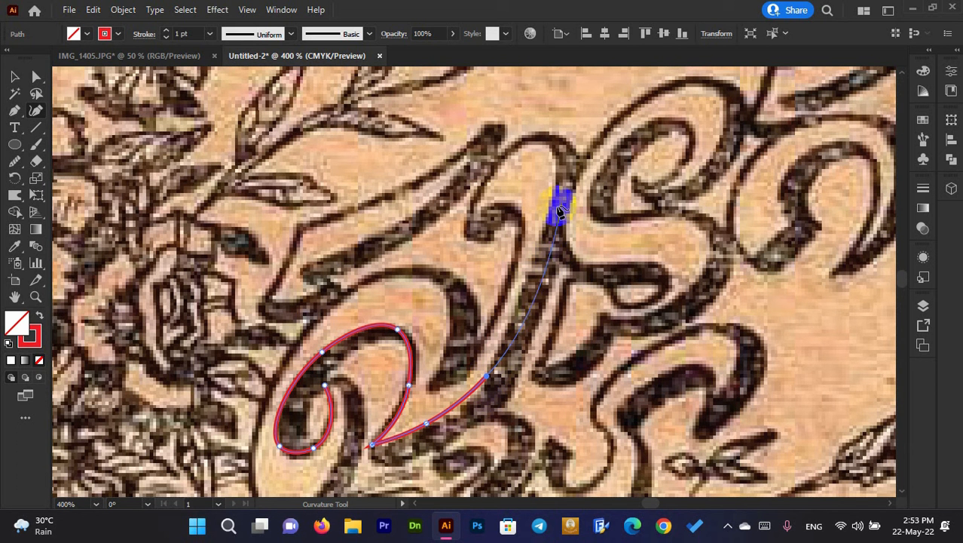
left_click(498, 354)
scroll(558, 219, "up", 2)
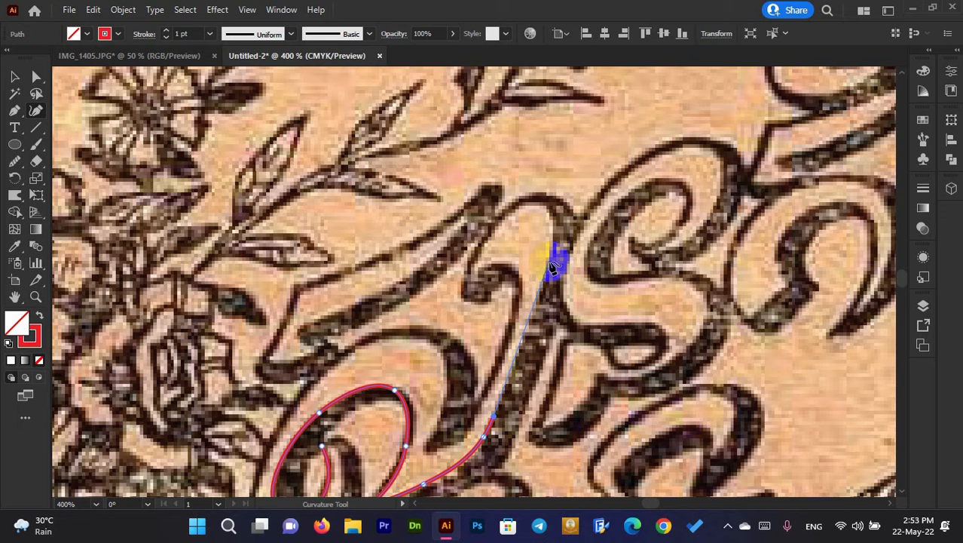
left_click(551, 266)
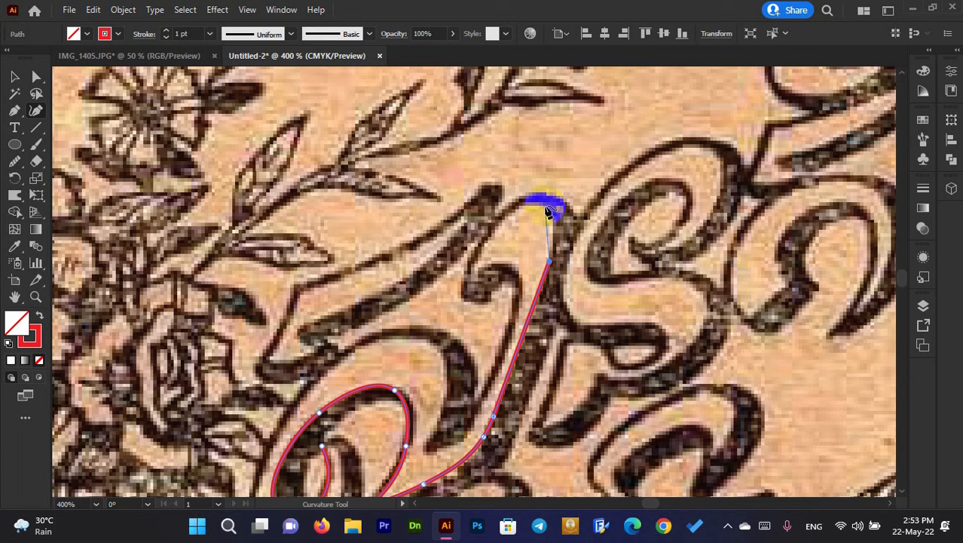
Trace the path around the stem's rounded top, down its left side and over the small hook.
left_click(541, 201)
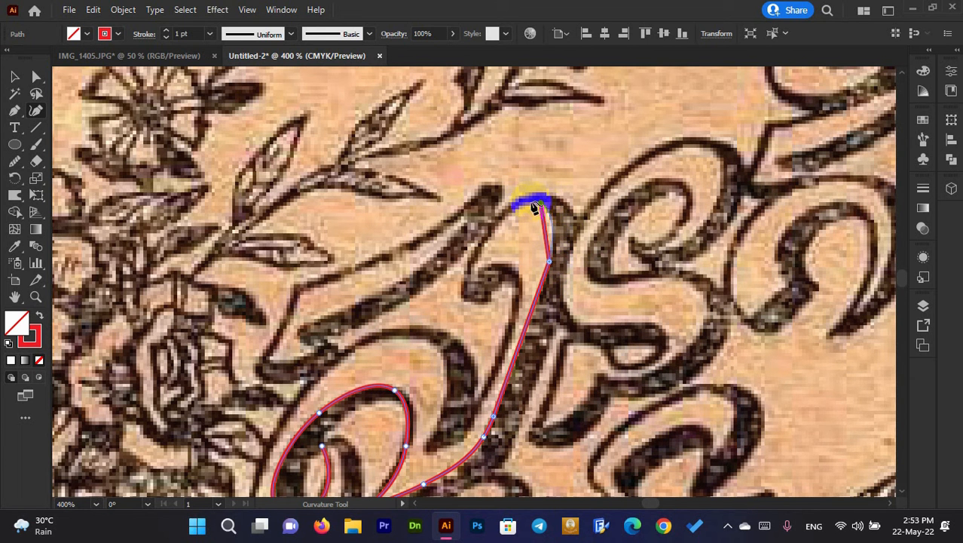
left_click(514, 209)
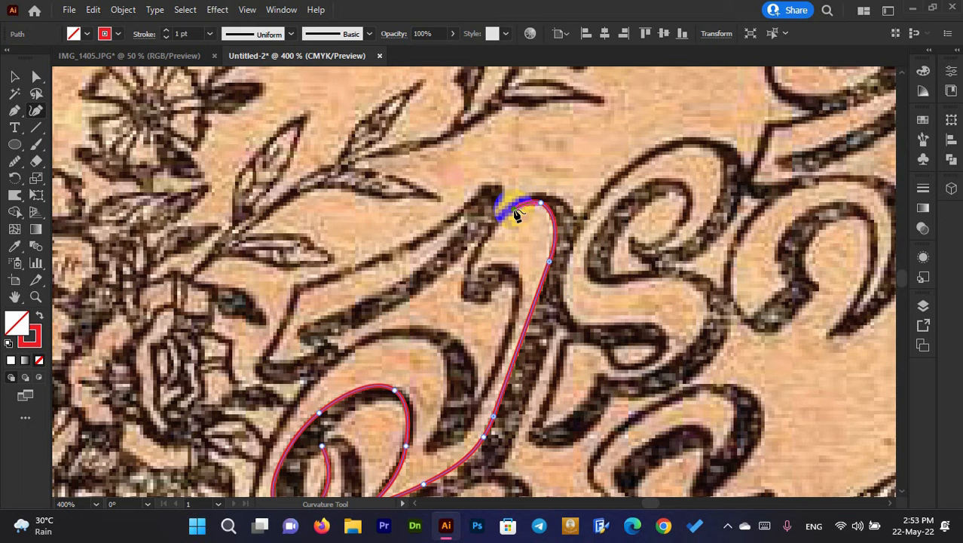
left_click(481, 246)
left_click(471, 277)
left_click(504, 263)
left_click(523, 284)
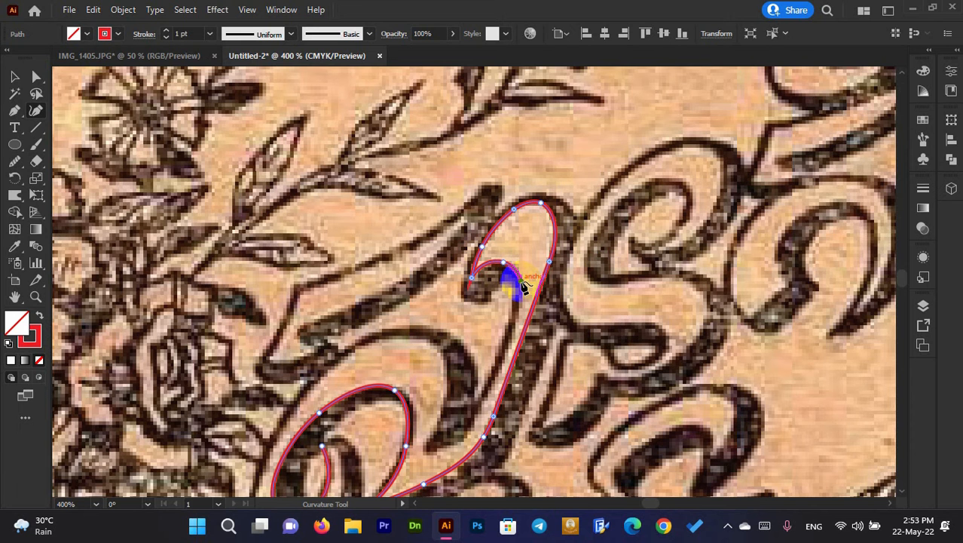
scroll(517, 347, "down", 3)
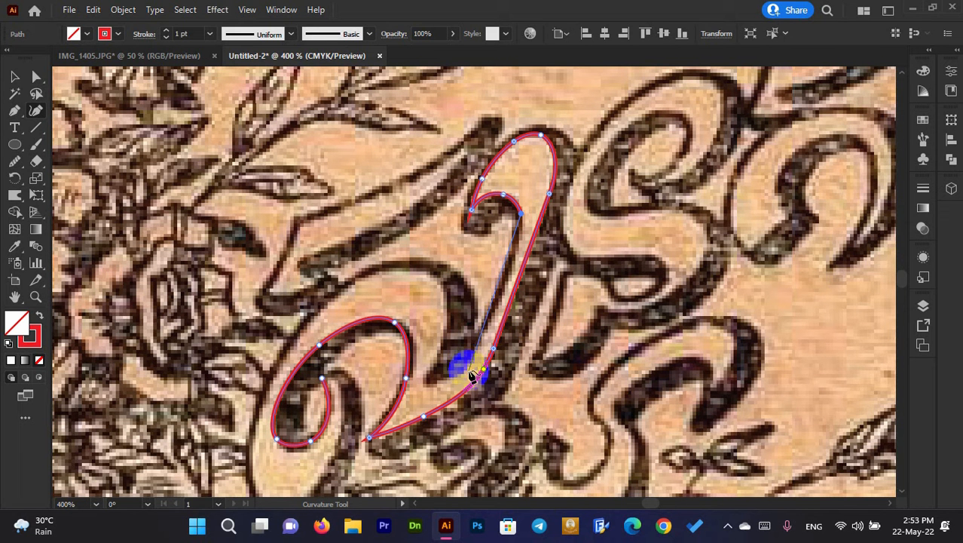
left_click(483, 331)
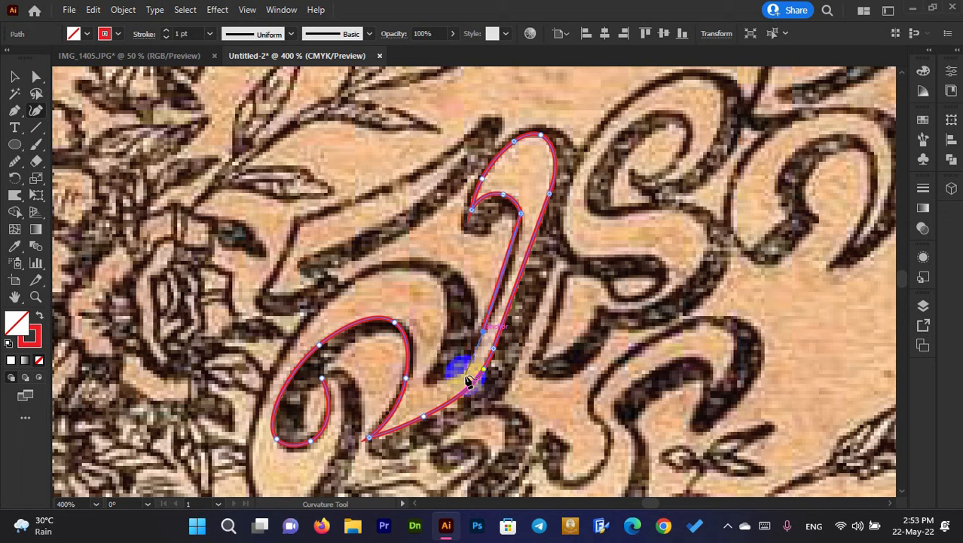
key("ctrl+z")
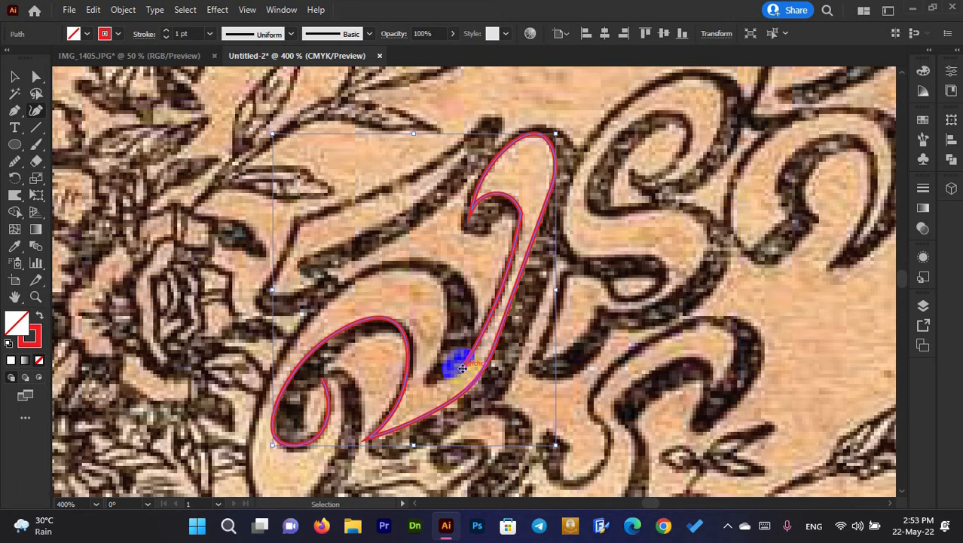
key("ctrl+z")
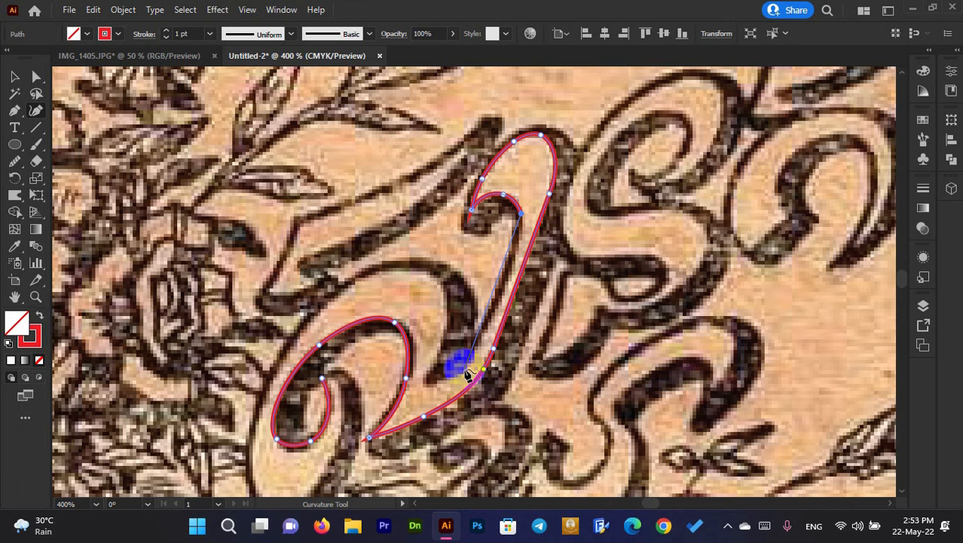
Trace down the stem's left edge, around the sharp notch at its base and over the top of the letter's outer arch.
left_click(464, 372)
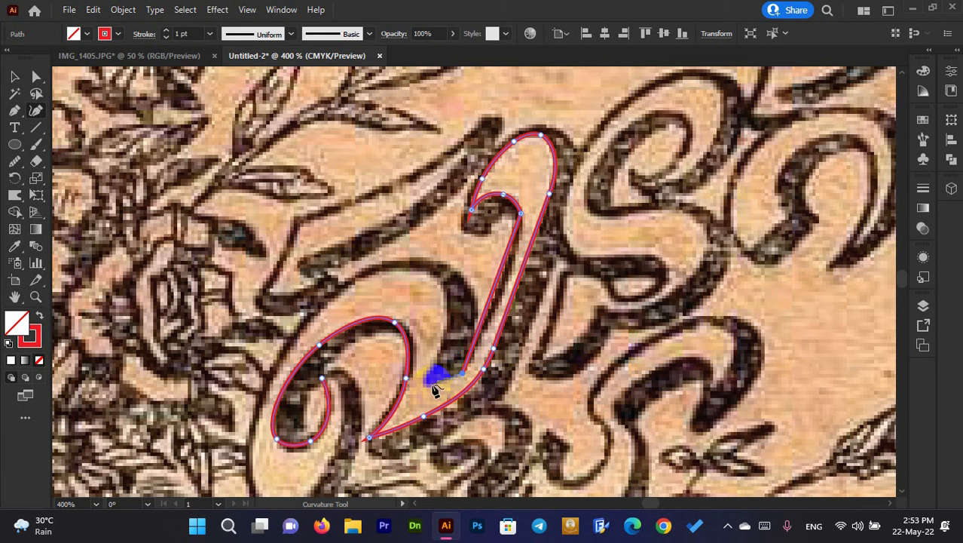
left_click(425, 379)
scroll(445, 377, "up", 2)
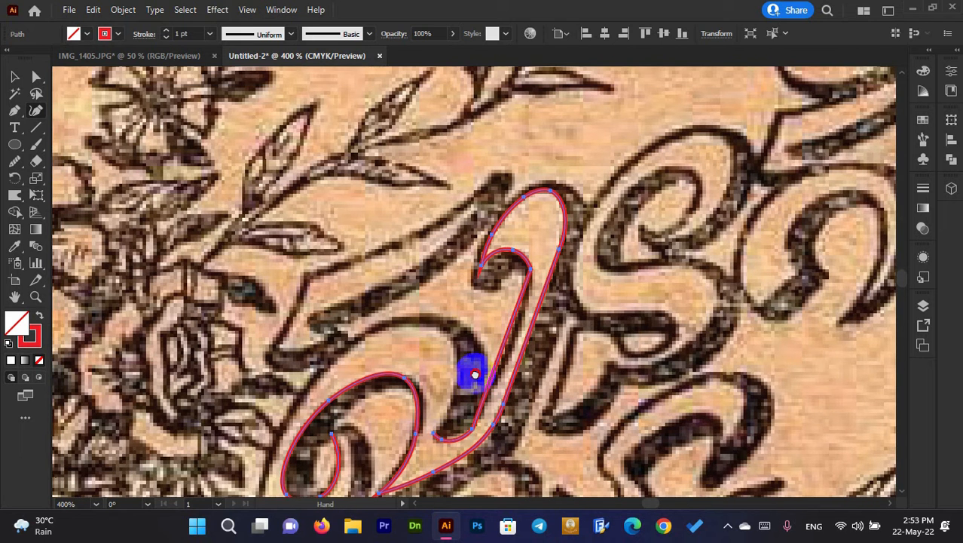
left_click(411, 325)
left_click(345, 352)
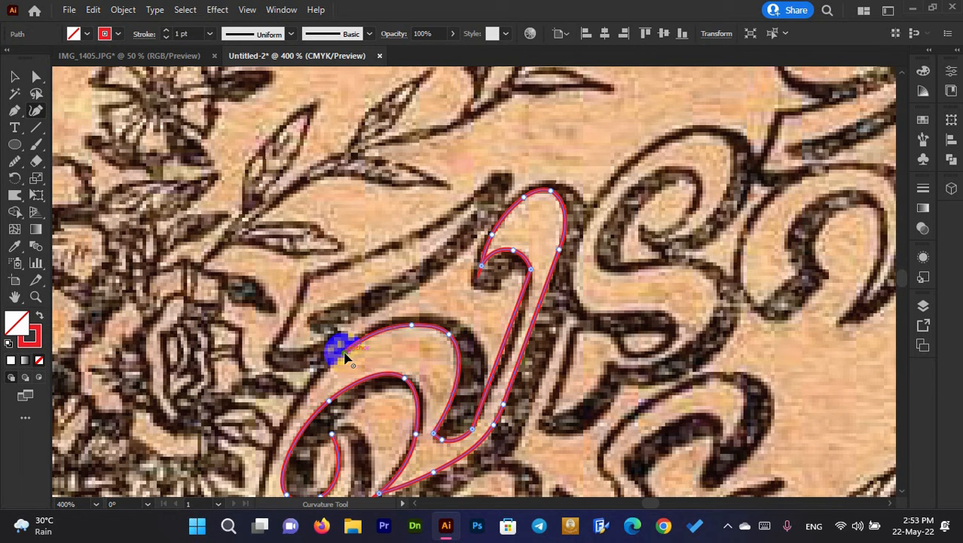
Trace the loop's outer left edge, its rounded bottom and its right side, and close the path at its starting point.
left_click_drag(304, 392, 438, 283)
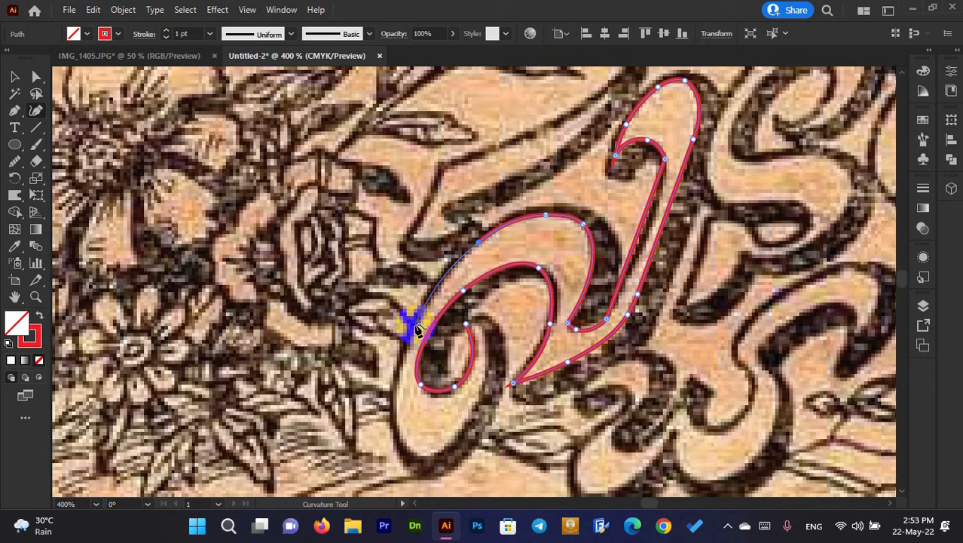
left_click(400, 374)
left_click_drag(429, 432, 396, 303)
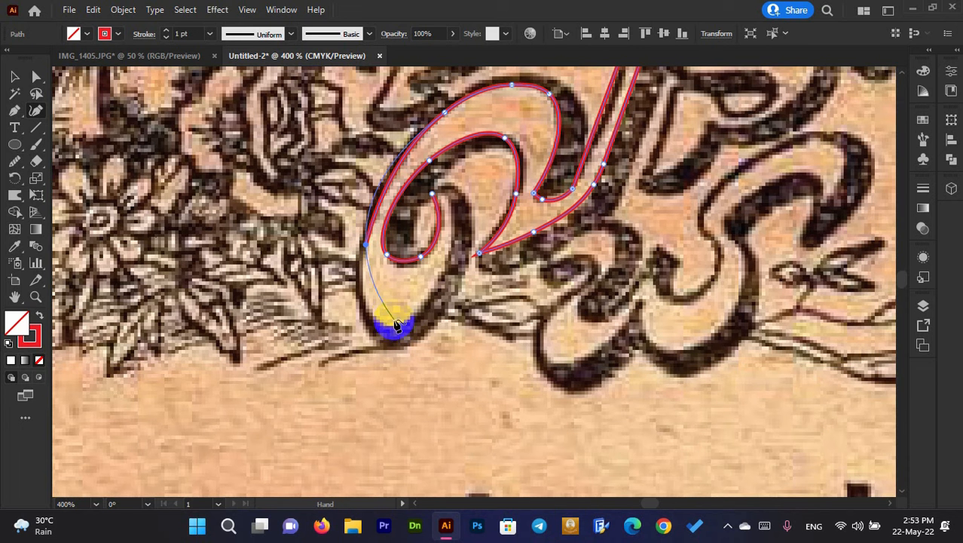
left_click(361, 276)
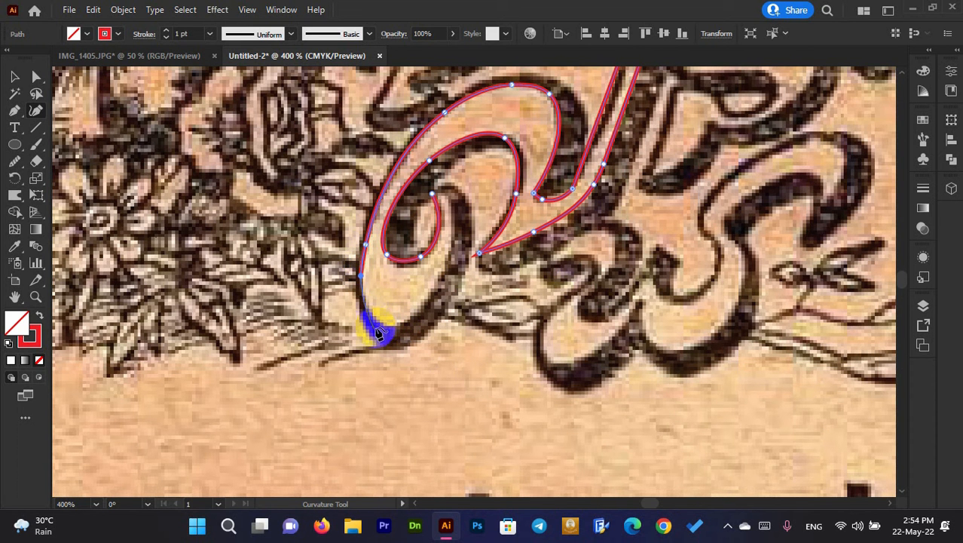
left_click(378, 325)
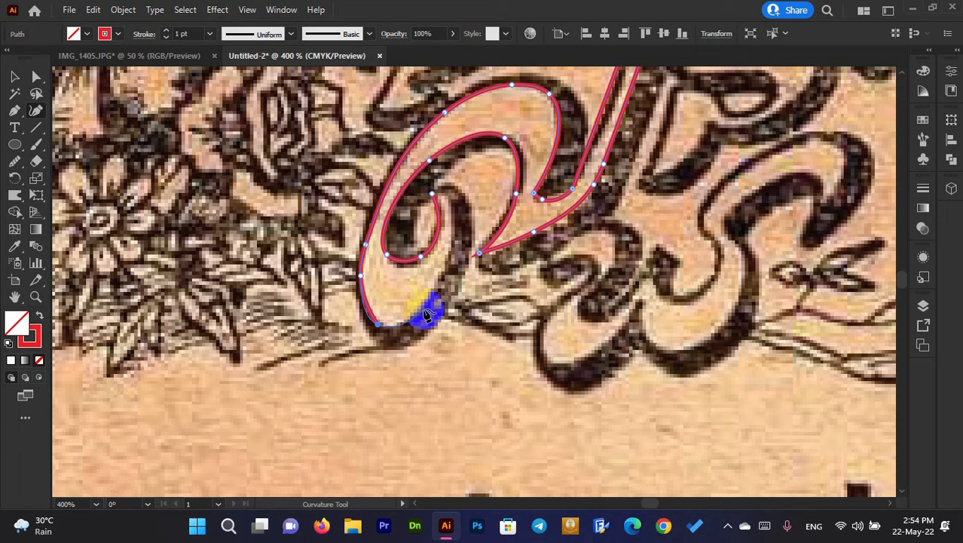
left_click(429, 300)
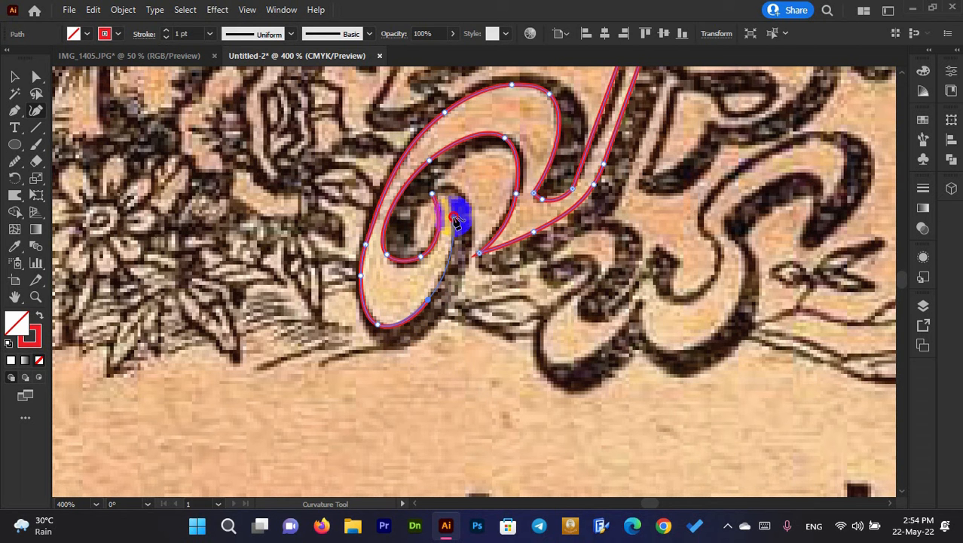
left_click(454, 216)
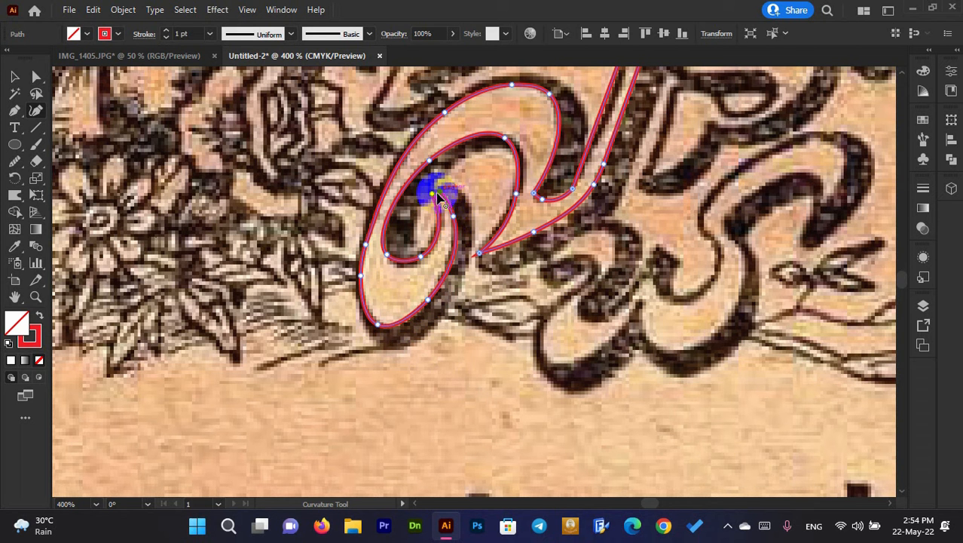
left_click(436, 197)
Start a separate curved path along the lower edge of the stroke above the arch, running to the stroke's pointed left corner.
scroll(435, 198, "down", 3)
scroll(441, 207, "up", 4)
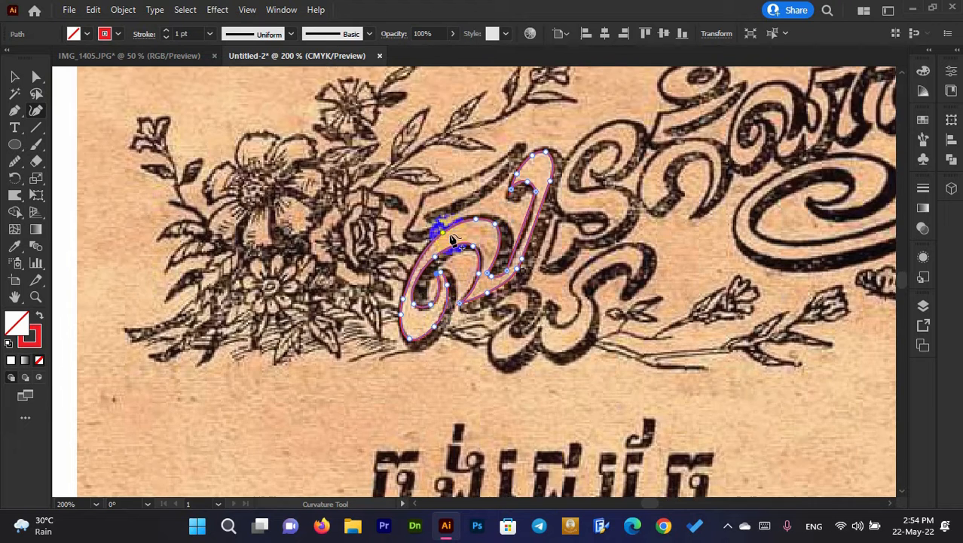
scroll(446, 214, "up", 3)
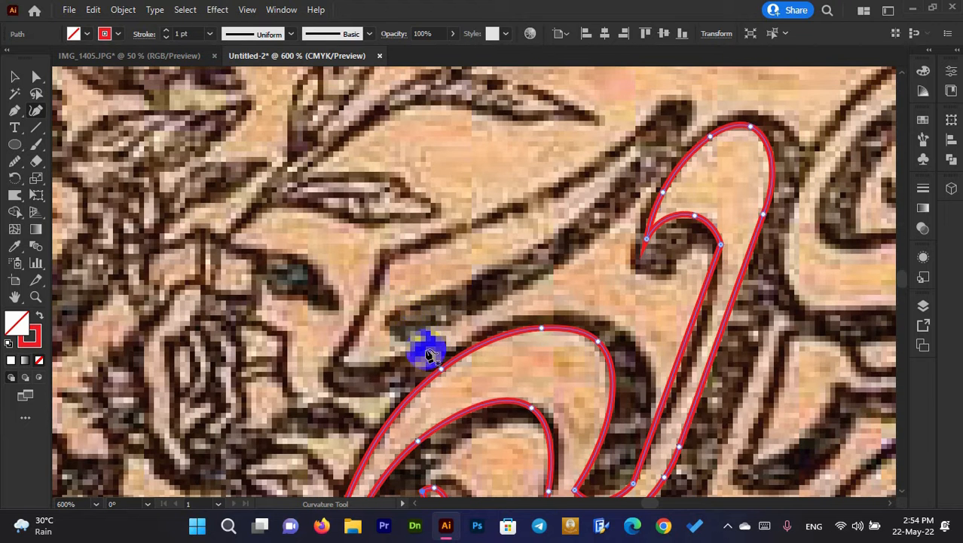
left_click(427, 343)
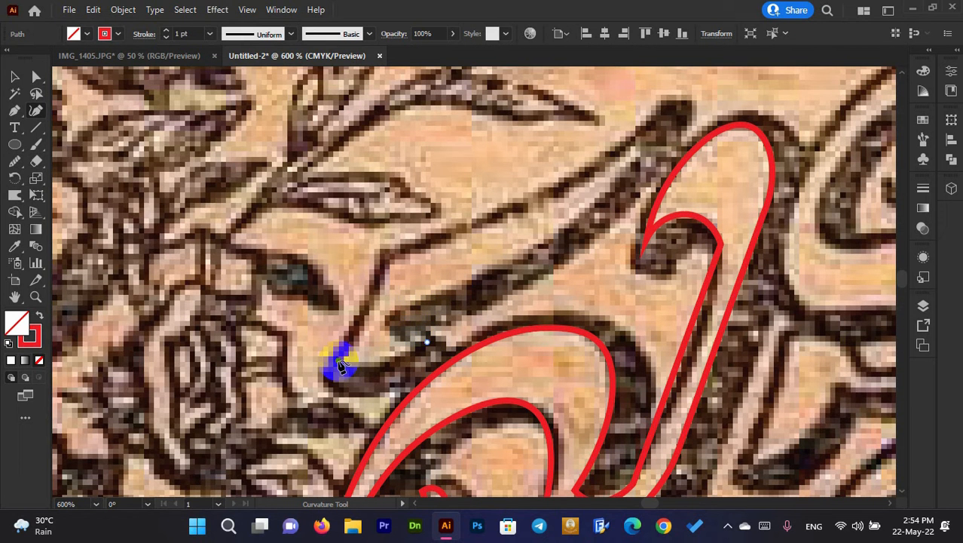
left_click(340, 362)
key("ctrl+z")
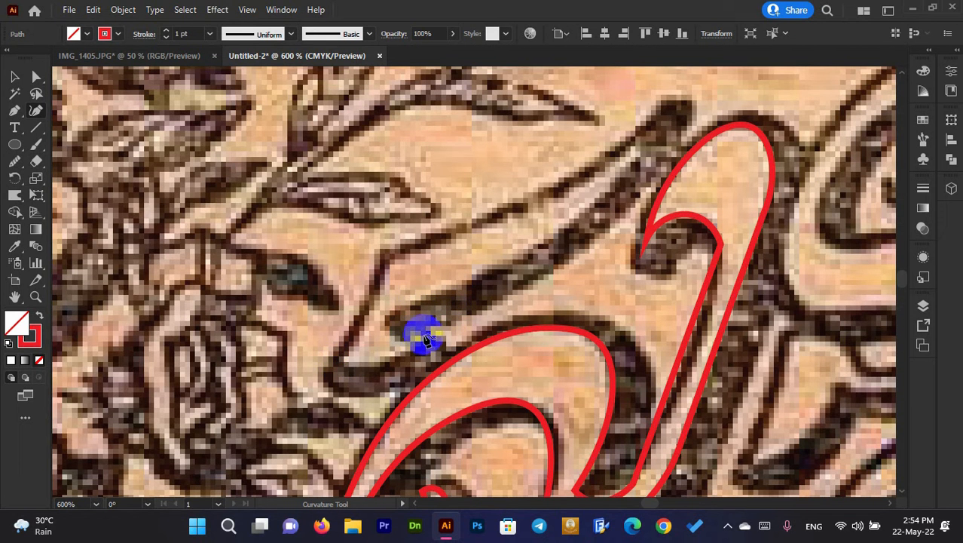
left_click(383, 362)
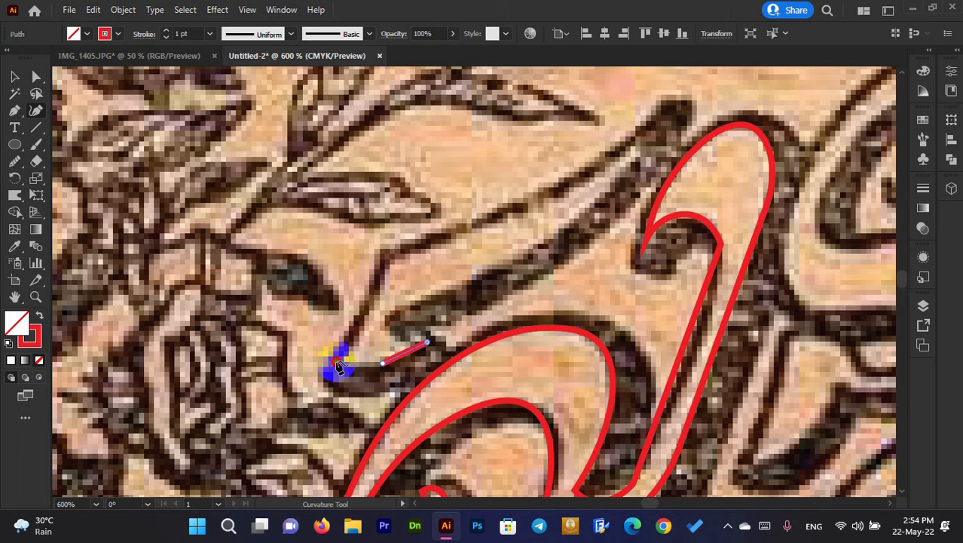
left_click(335, 360)
Continue the path from the pointed left corner up to the stroke's upper corner and along its upper edge to the tip.
left_click(373, 308)
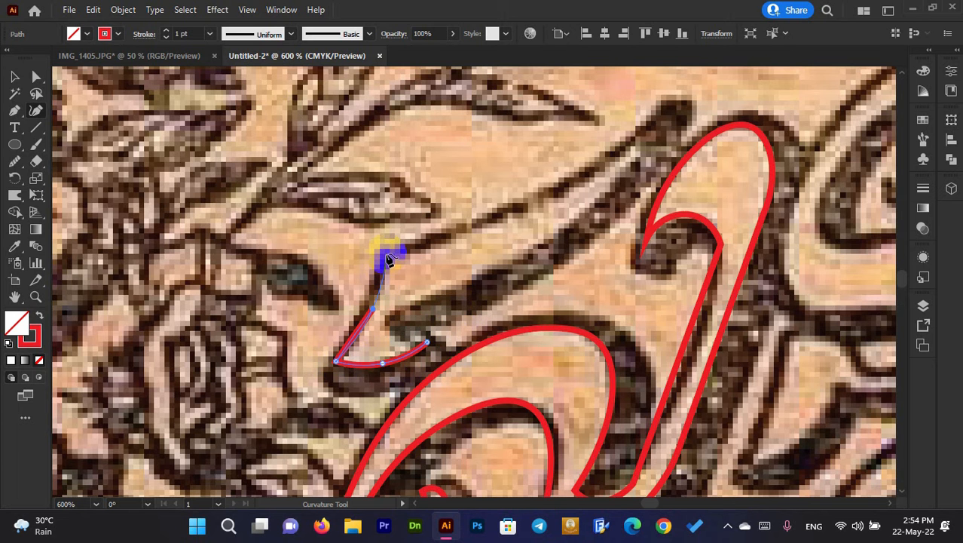
left_click(387, 259)
left_click_drag(387, 260, 319, 369)
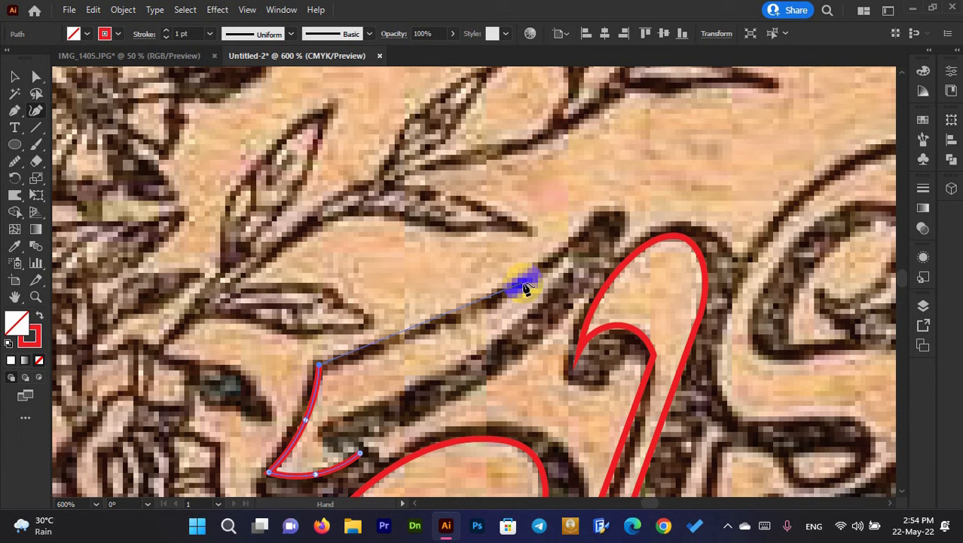
left_click(493, 305)
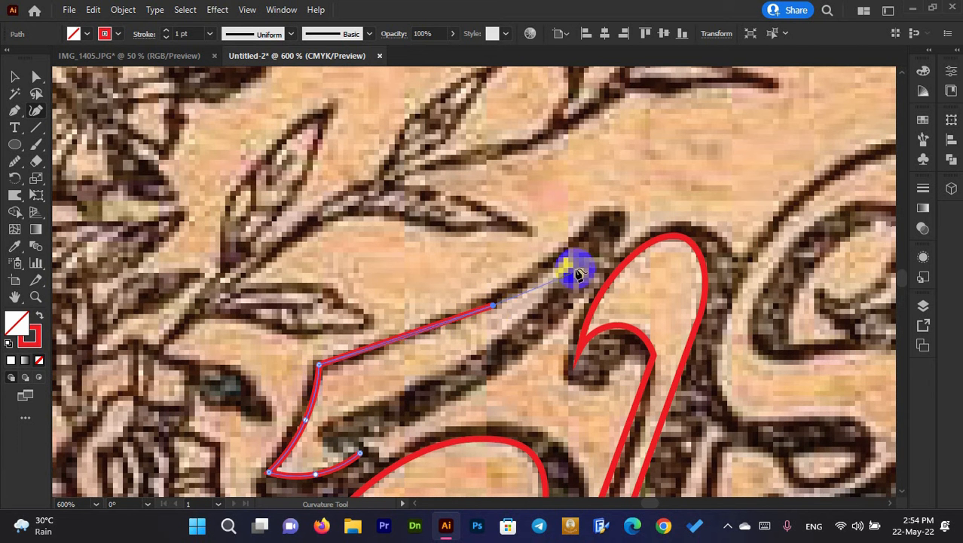
left_click(592, 231)
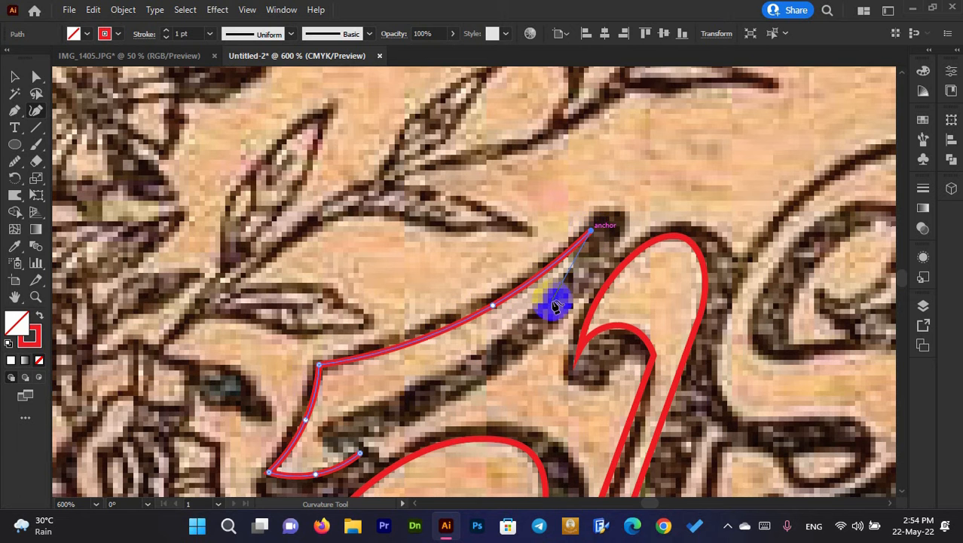
Trace back from the tip along the stroke's lower edge to the inner notch and close the path at its starting point.
scroll(562, 301, "down", 2)
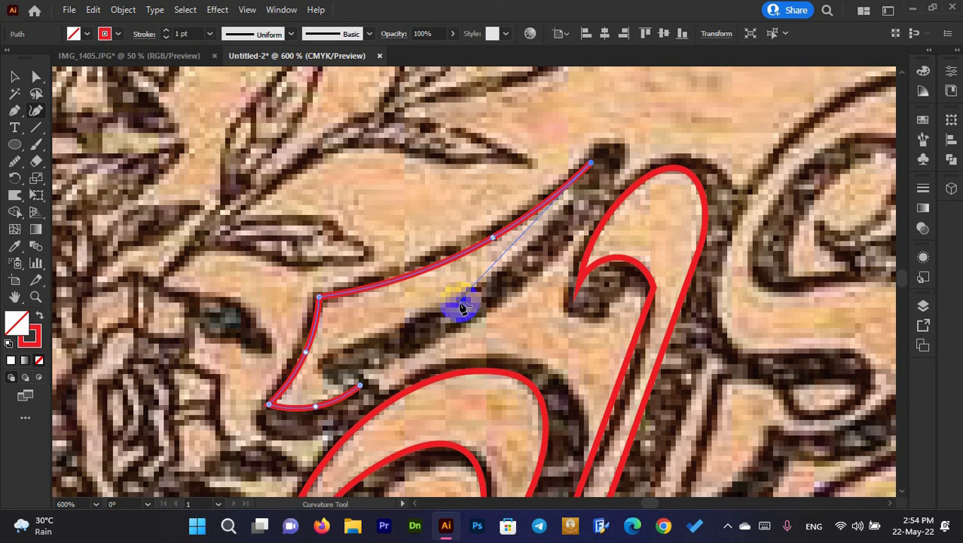
left_click(457, 300)
left_click(321, 357)
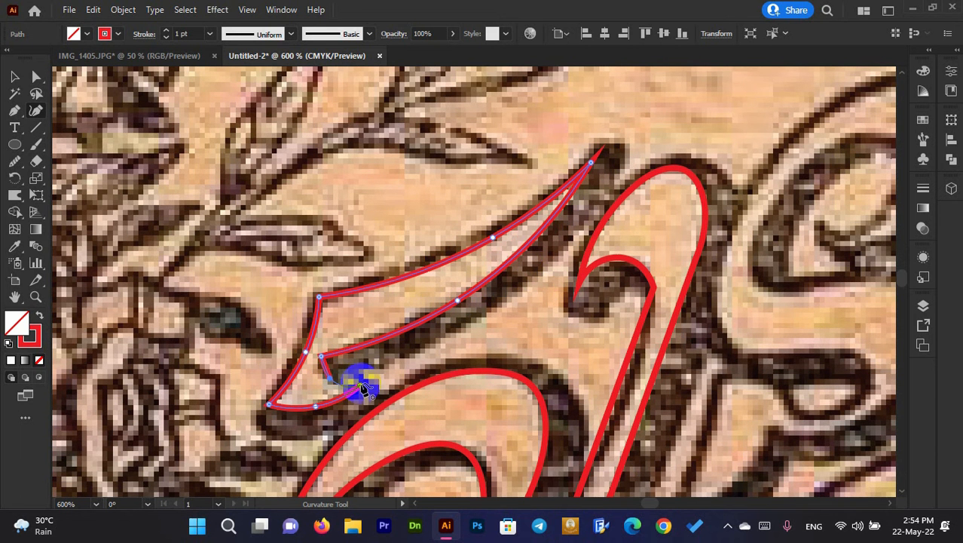
left_click(361, 385)
Start a new curved path on the neighbouring S-shaped letter, tracing its lower tail down to the point and up to the notch.
scroll(383, 345, "down", 4)
scroll(469, 324, "up", 1)
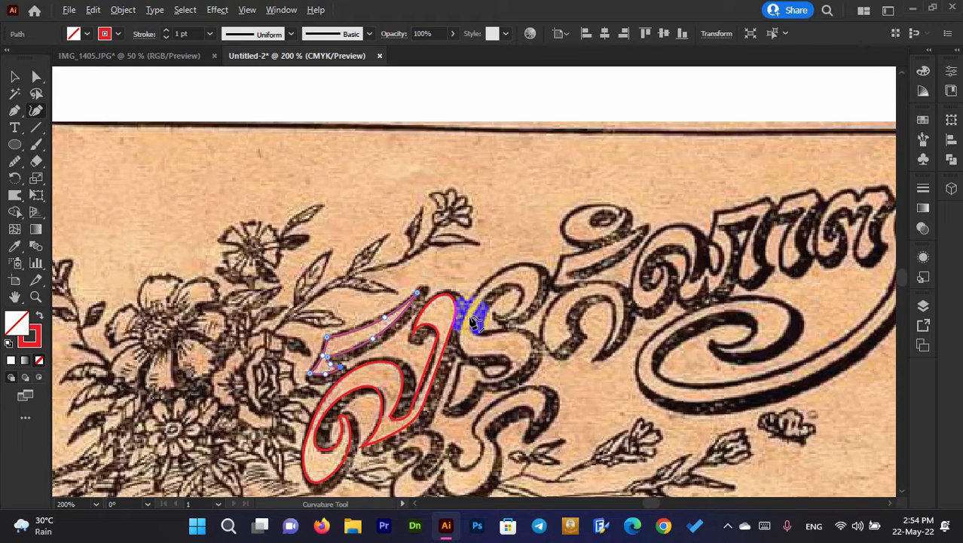
scroll(471, 317, "down", 1)
scroll(467, 355, "up", 4)
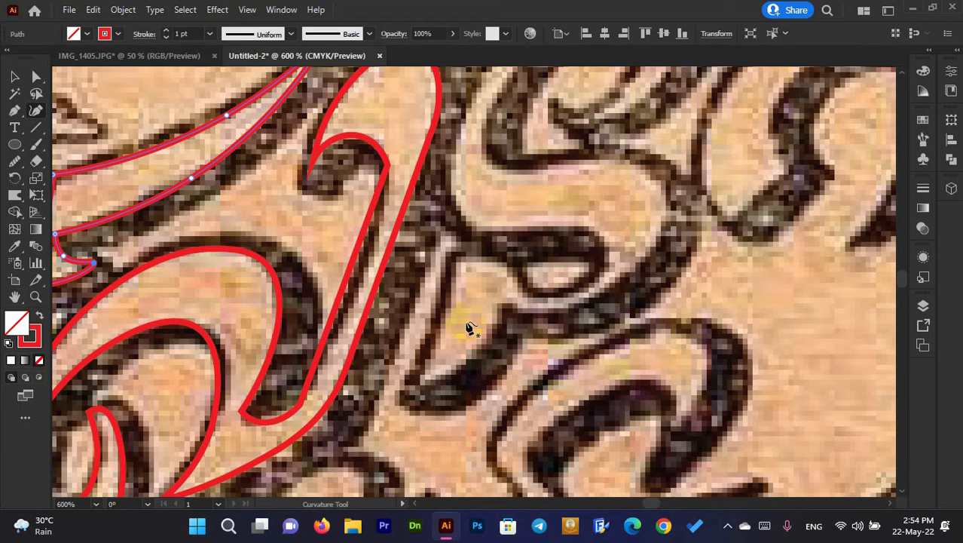
left_click(455, 258)
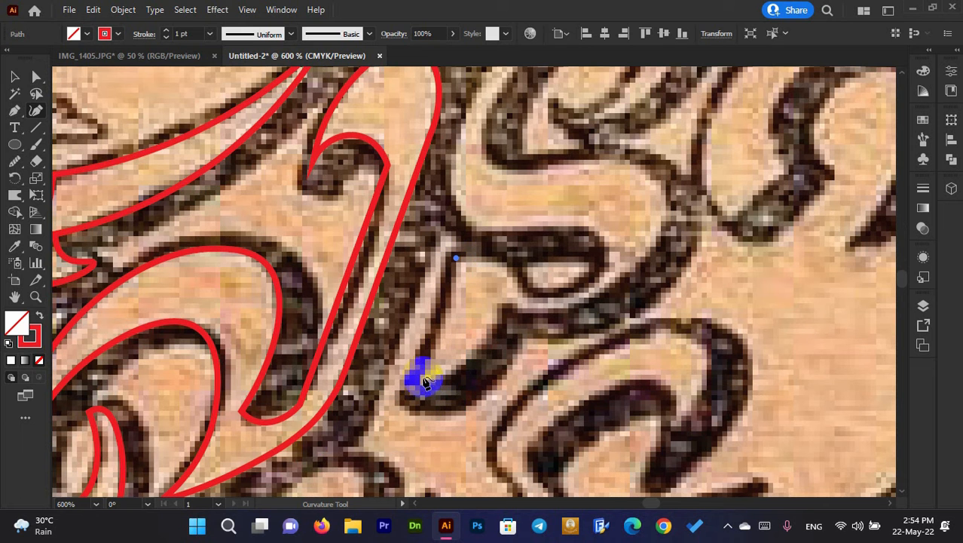
left_click(441, 330)
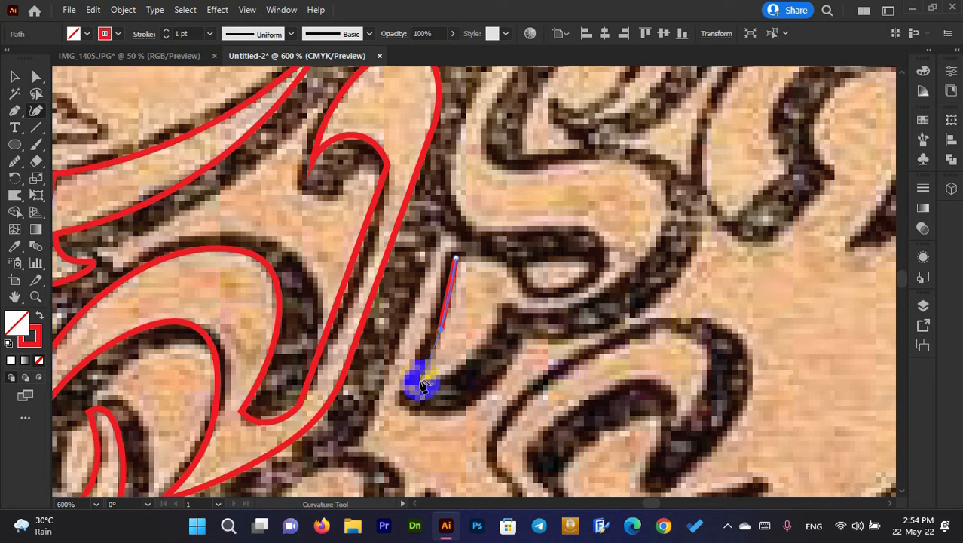
left_click(420, 386)
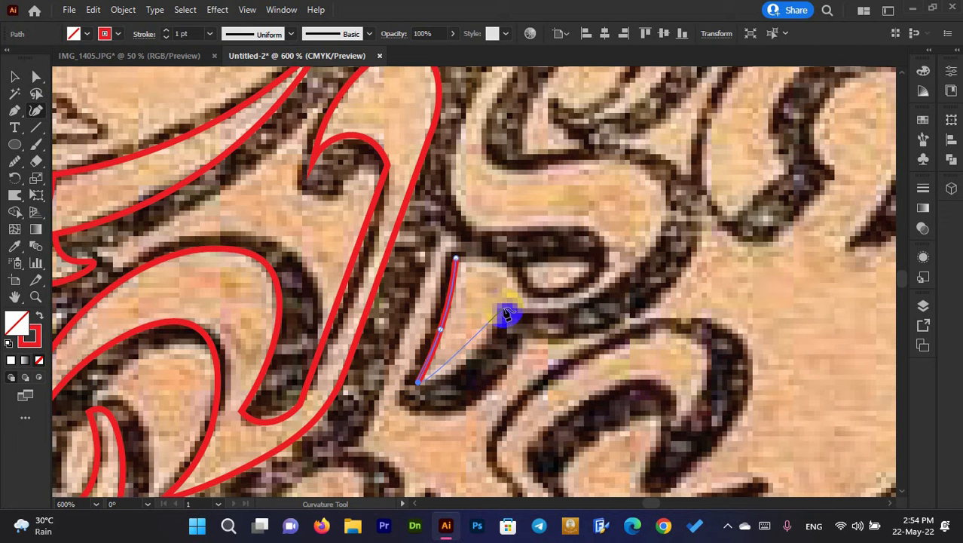
left_click(476, 357)
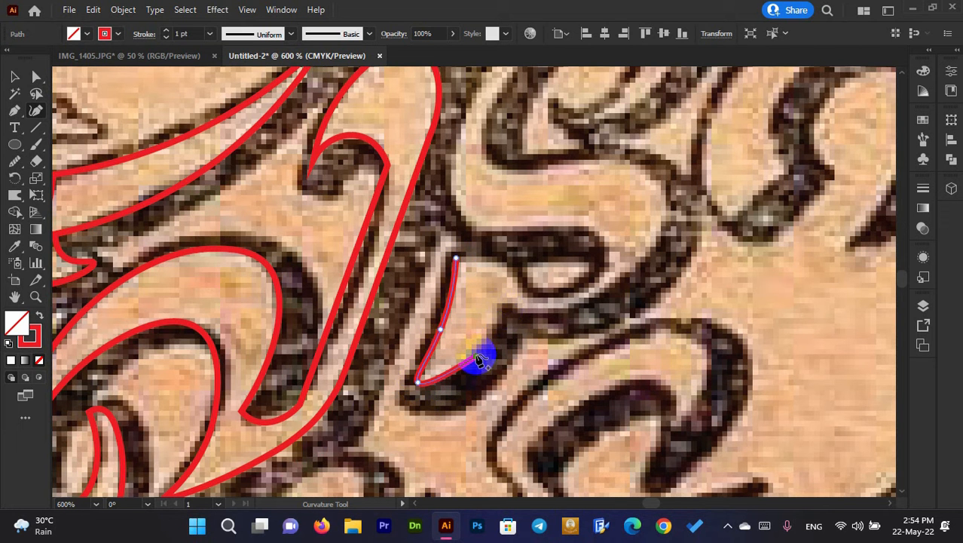
left_click(505, 308)
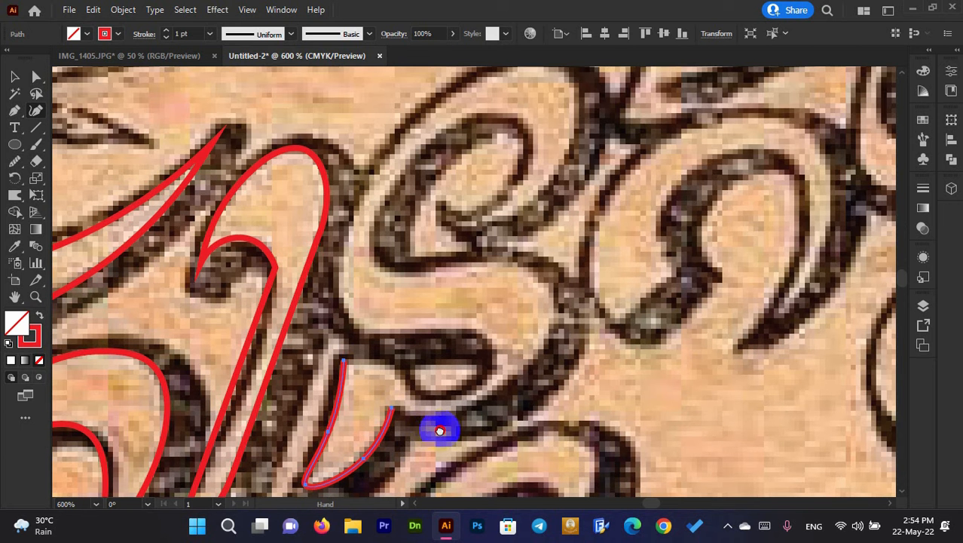
Trace the S-shaped letter's lower edge from the notch and around its rounded right bend to the top of the bend.
left_click_drag(517, 316, 441, 428)
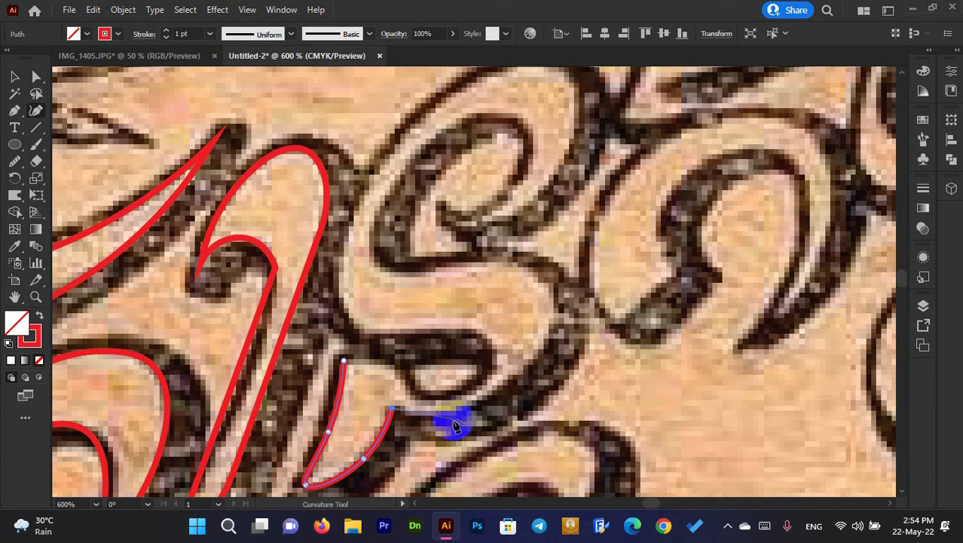
left_click(502, 389)
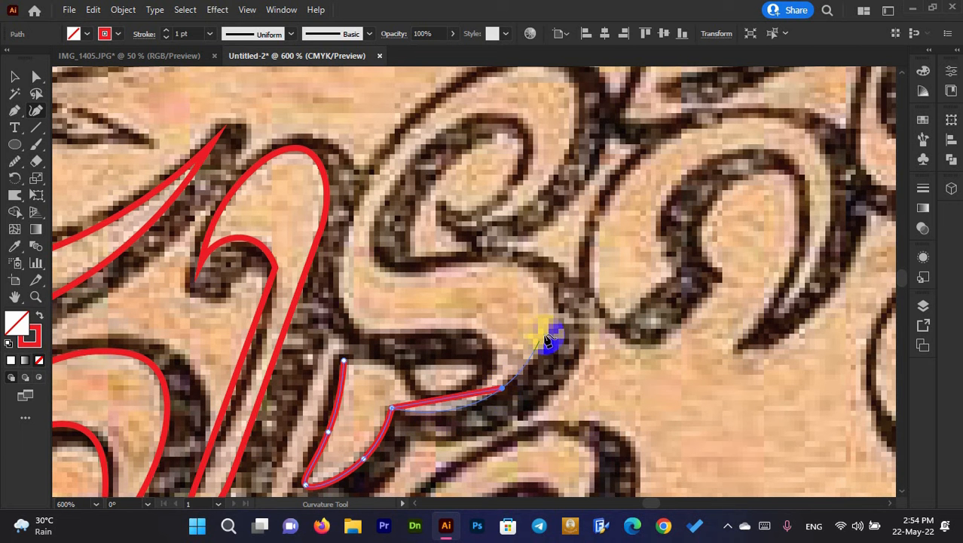
left_click(558, 316)
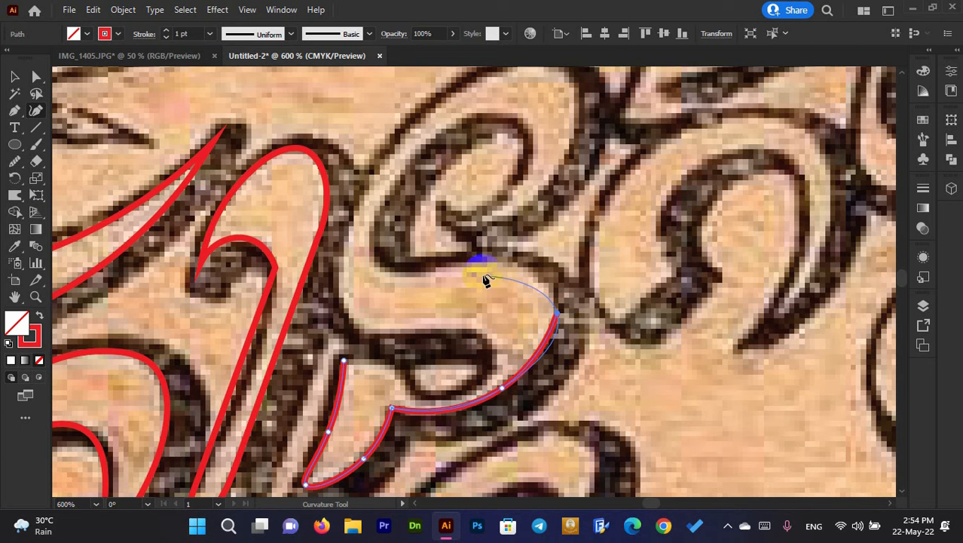
left_click_drag(487, 278, 534, 314)
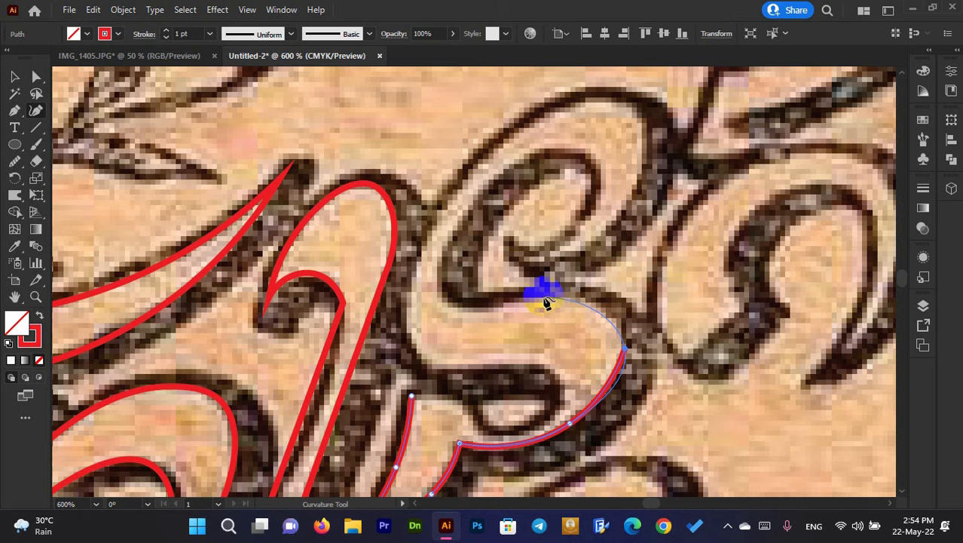
left_click(548, 301)
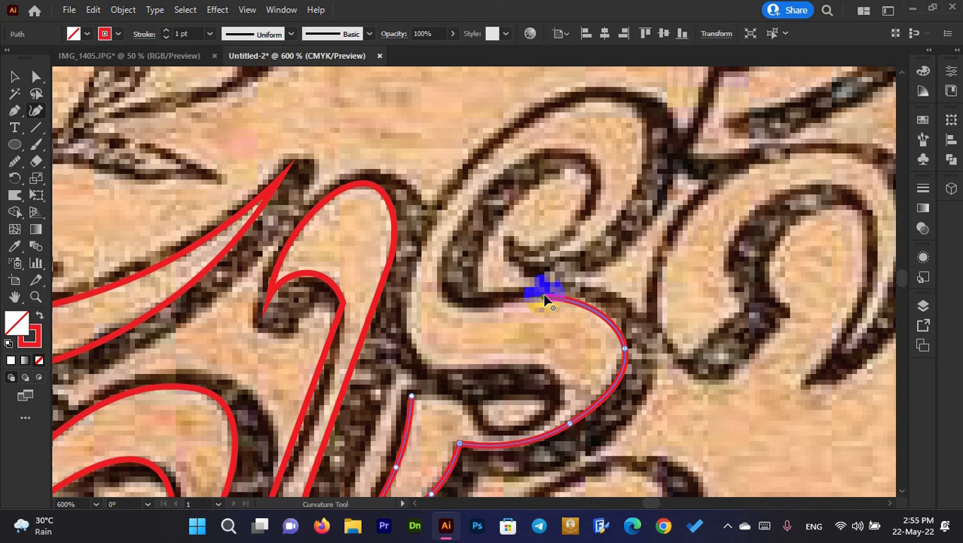
left_click(489, 310)
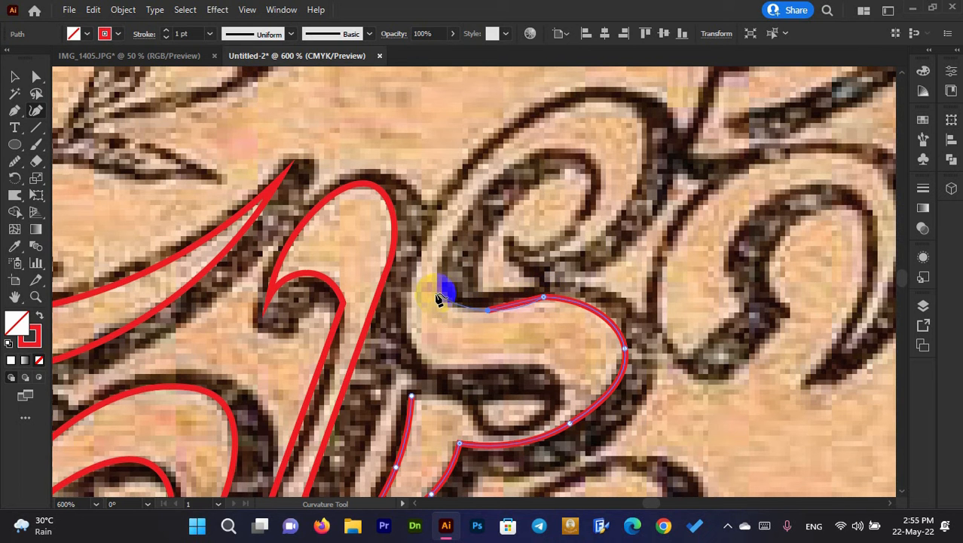
left_click(441, 298)
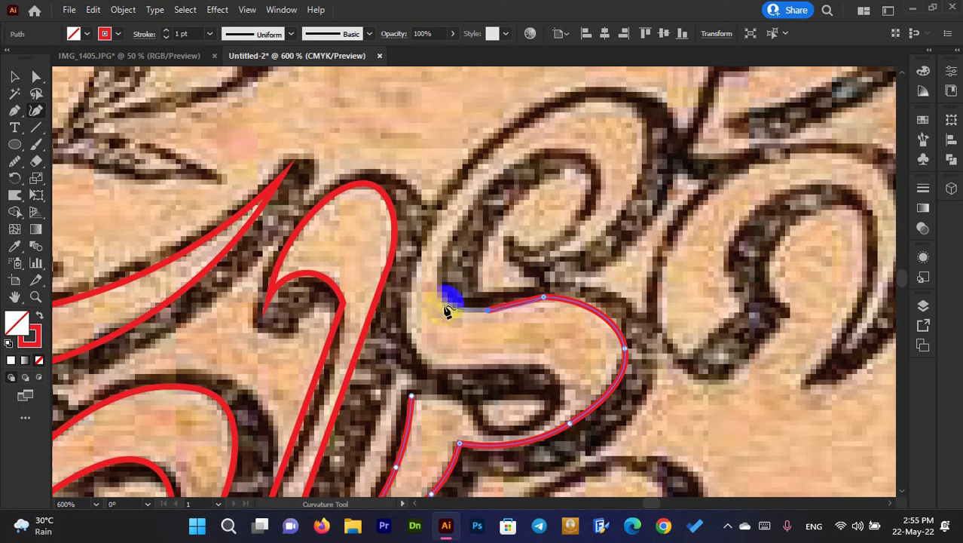
left_click(447, 249)
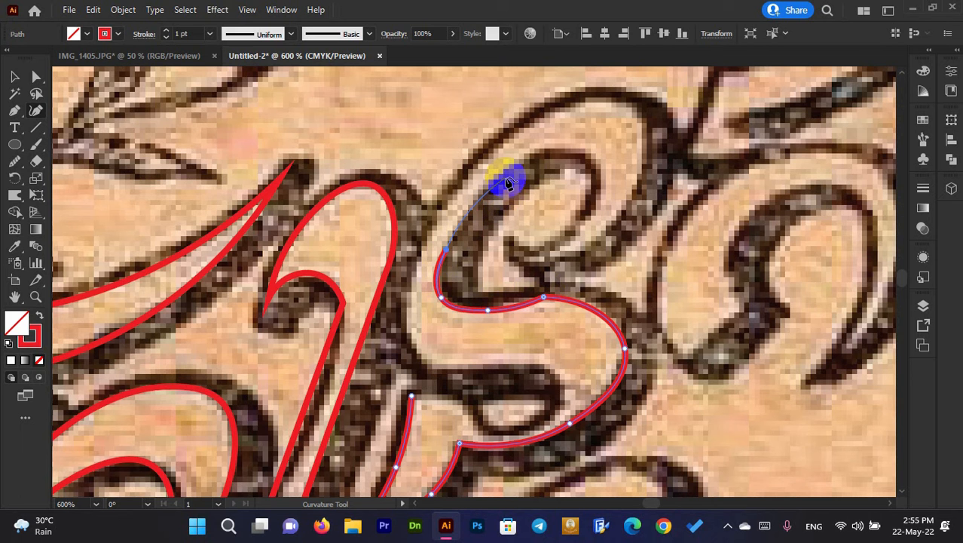
key("ctrl+z")
key("ctrl+z")
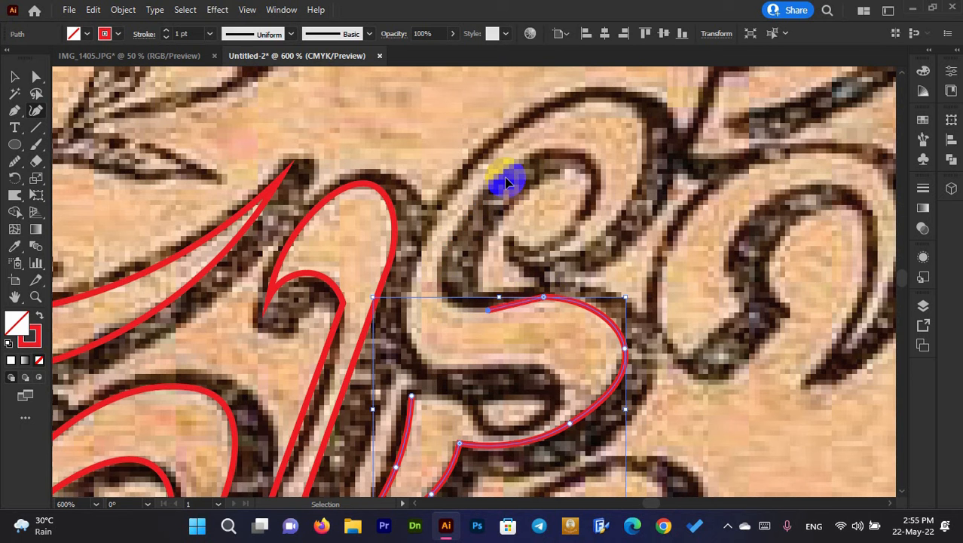
Trace from the top of the bend around the letter's inner corner and up the inner left side of the upper curl.
left_click(544, 298)
left_click(501, 304)
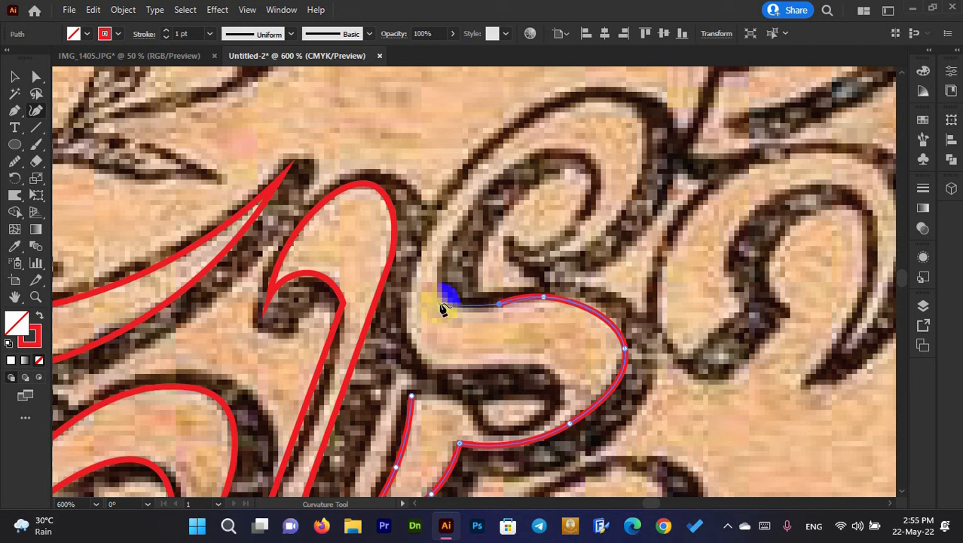
left_click(443, 276)
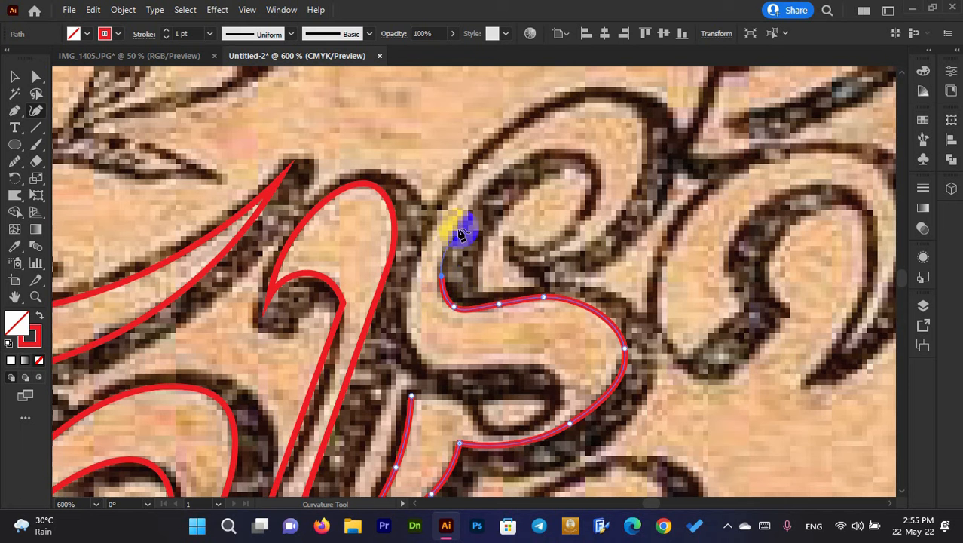
left_click(474, 205)
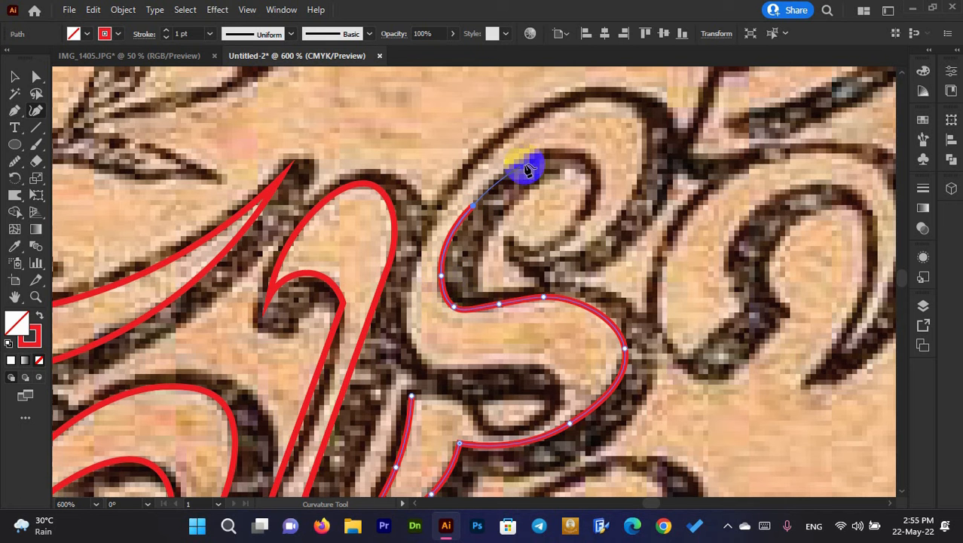
Trace over the upper curl's inner top and down its inner right side to the curl's pointed end.
left_click(581, 156)
left_click(602, 177)
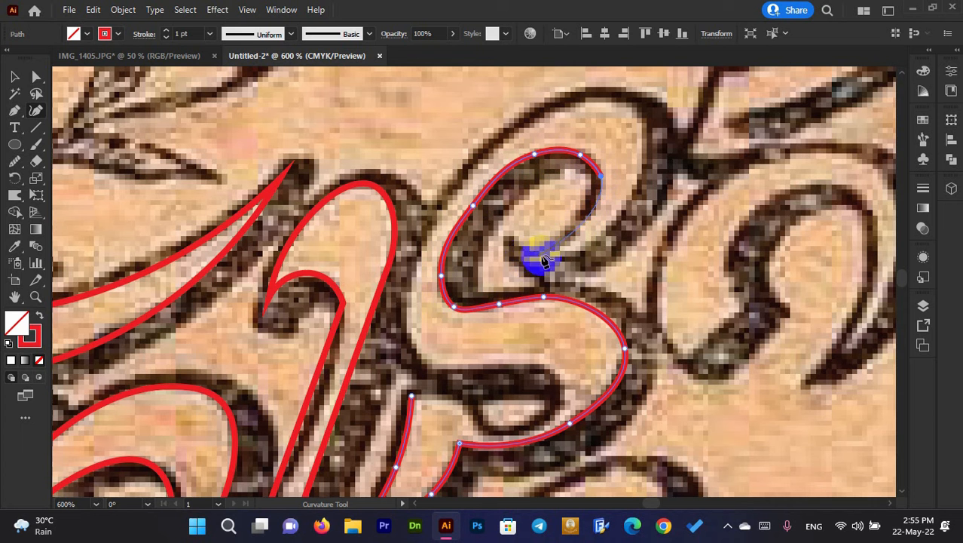
left_click(555, 247)
left_click(526, 256)
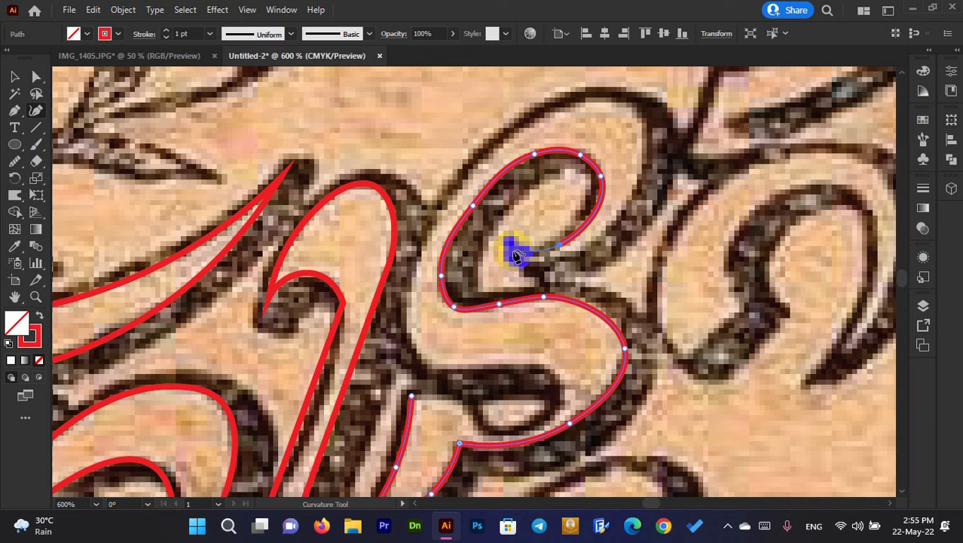
Trace back from the curl's pointed end up its outer right side, over the rounded top and down the outer left side.
left_click(570, 257)
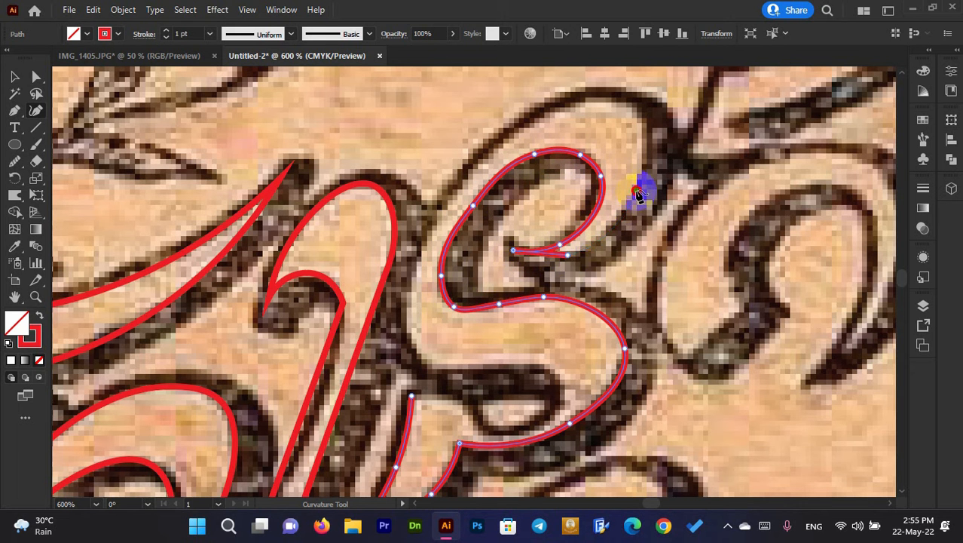
left_click(639, 195)
scroll(639, 195, "up", 3)
left_click(613, 258)
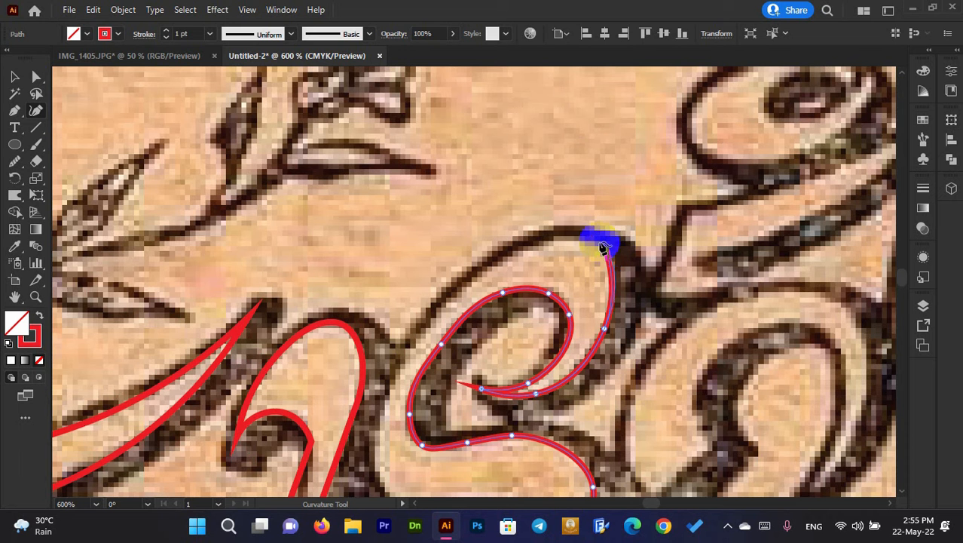
left_click(552, 238)
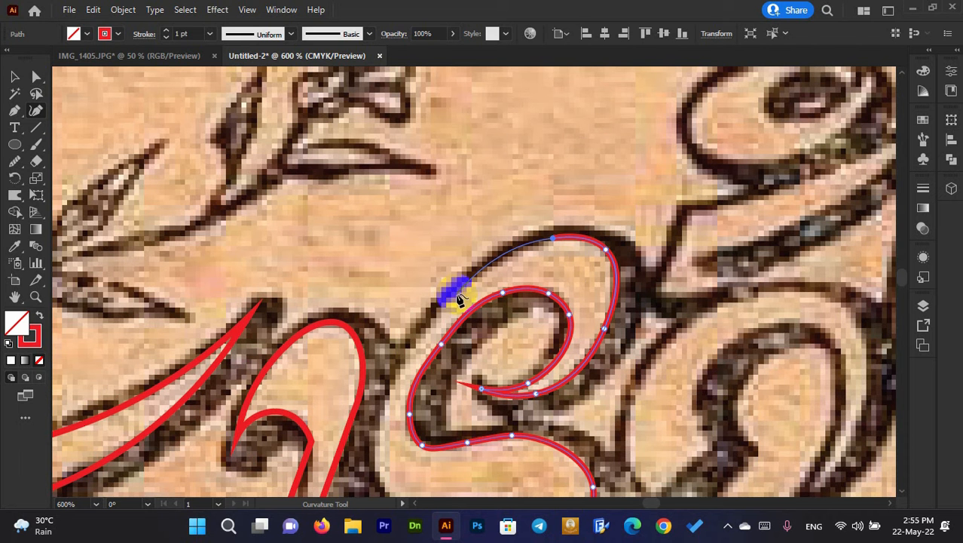
left_click(427, 326)
Trace the S-shaped letter's outer left side downward to the corner above its lower tail.
left_click_drag(329, 378, 469, 197)
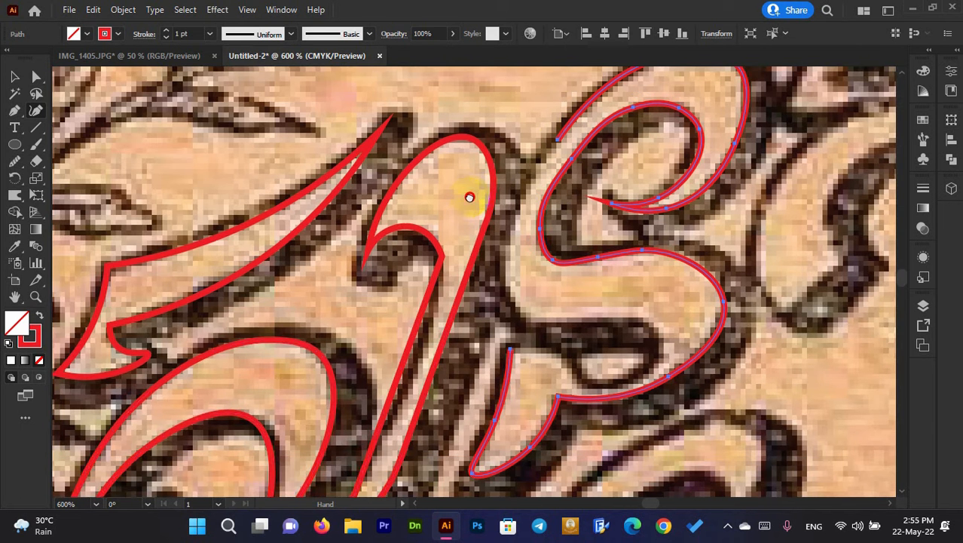
left_click(502, 260)
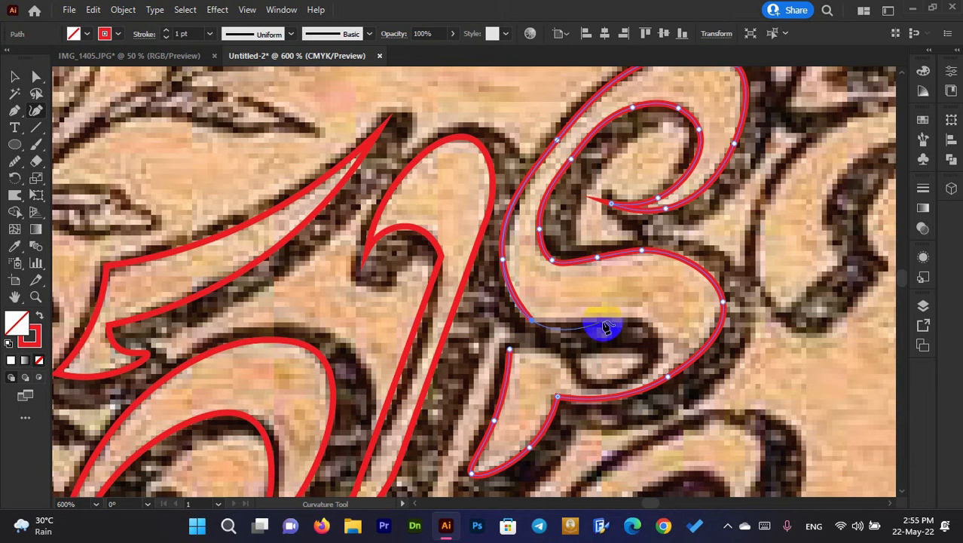
left_click(529, 324)
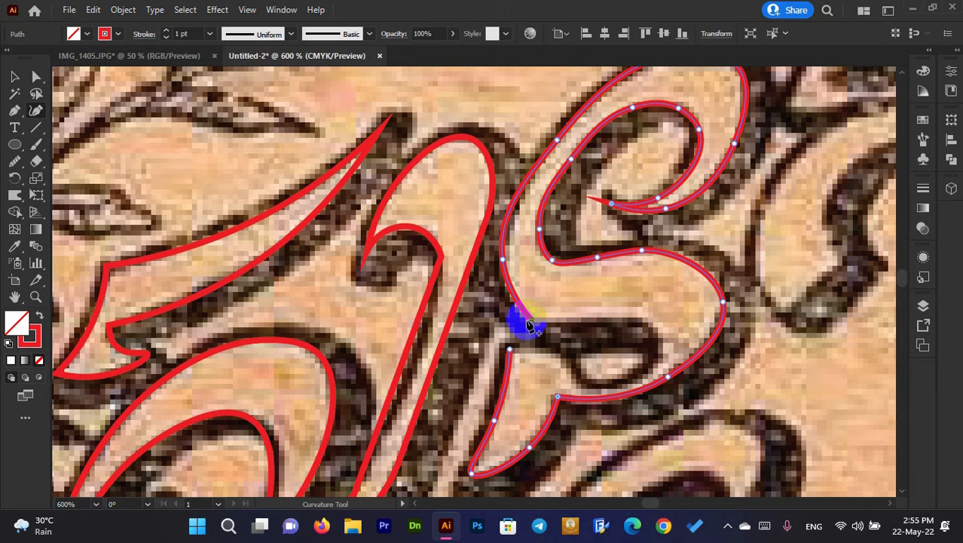
Trace along the inner edge of the S-shaped letter's lower bowl, around its bend and back to the tail's starting point, closing the outline.
left_click(597, 314)
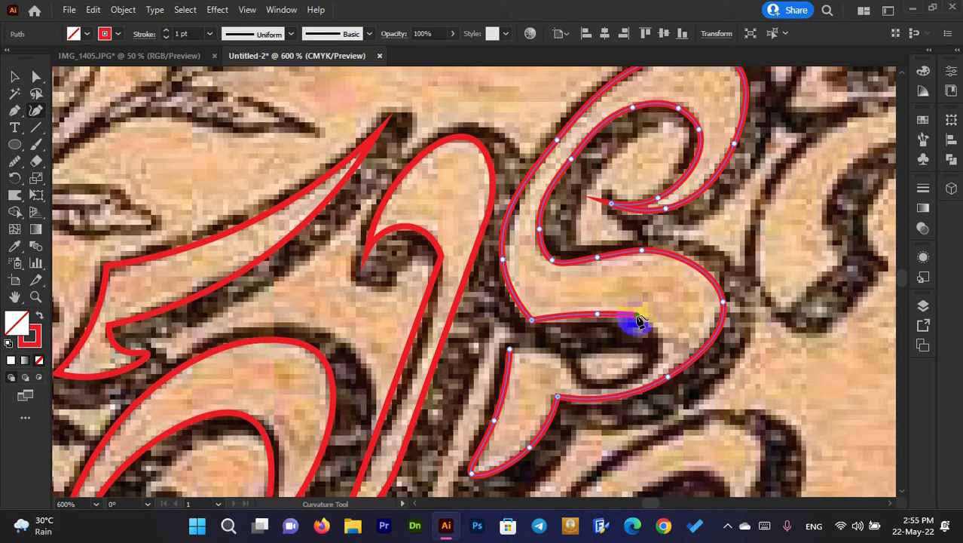
left_click(659, 335)
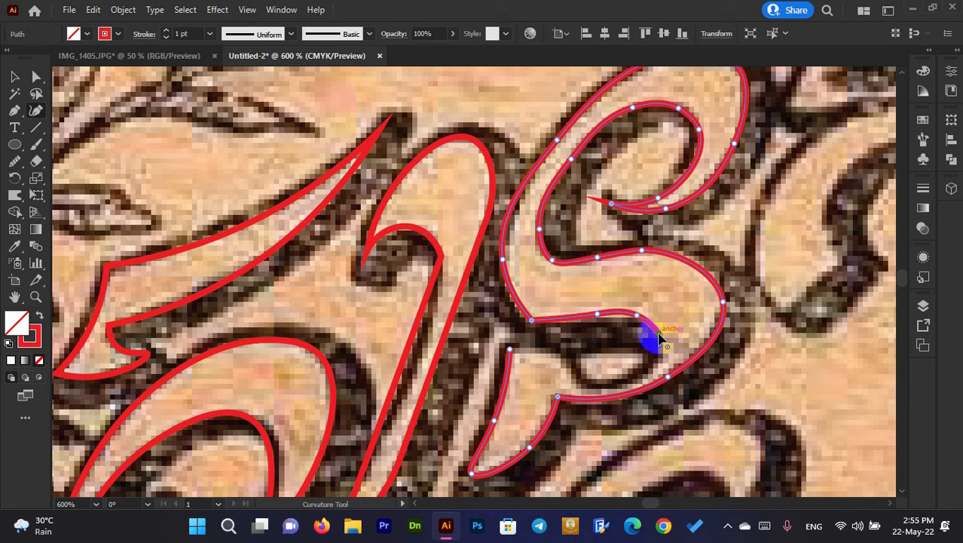
left_click(642, 380)
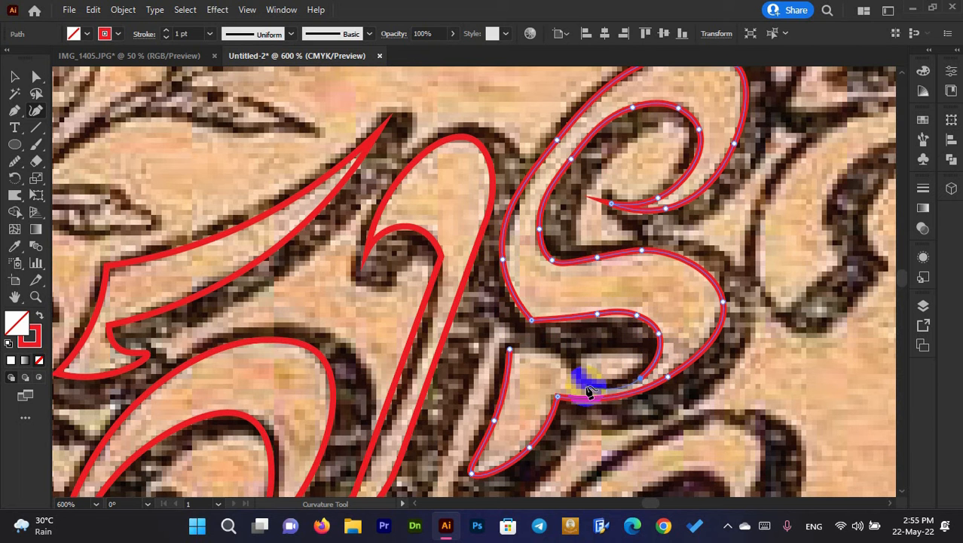
left_click(587, 387)
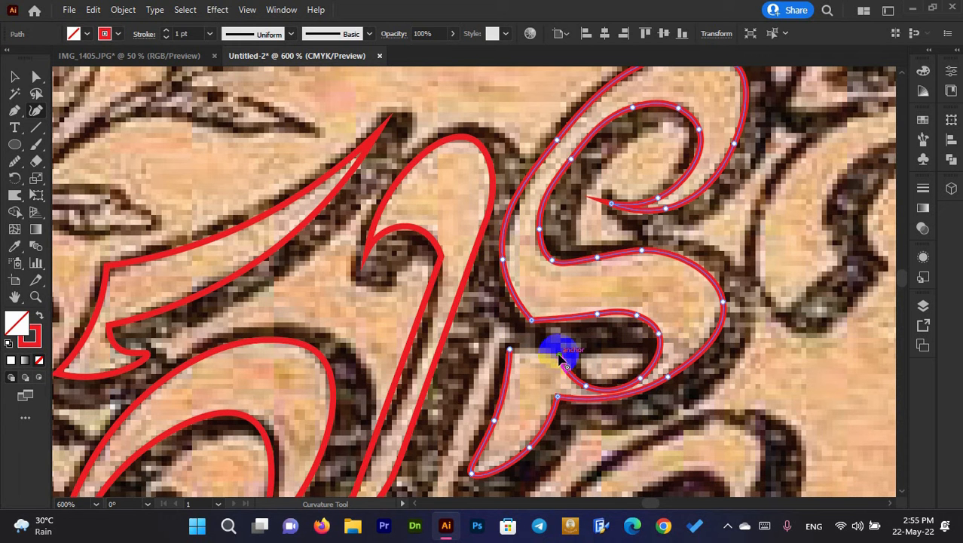
left_click(561, 357)
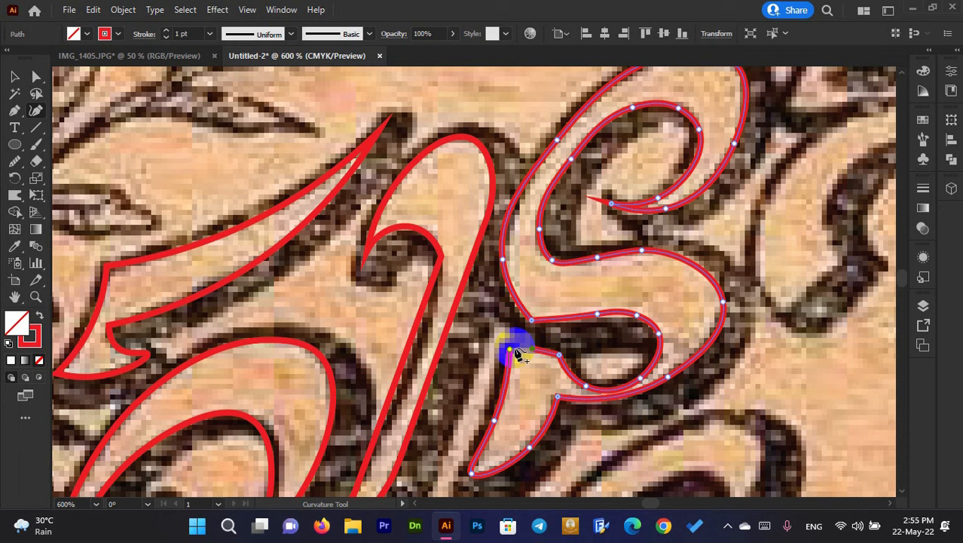
left_click(512, 353)
Start the outline of the arch-shaped letter beside it with the foot's straight diagonal edge and the lower part of its outer left side.
scroll(512, 353, "down", 6)
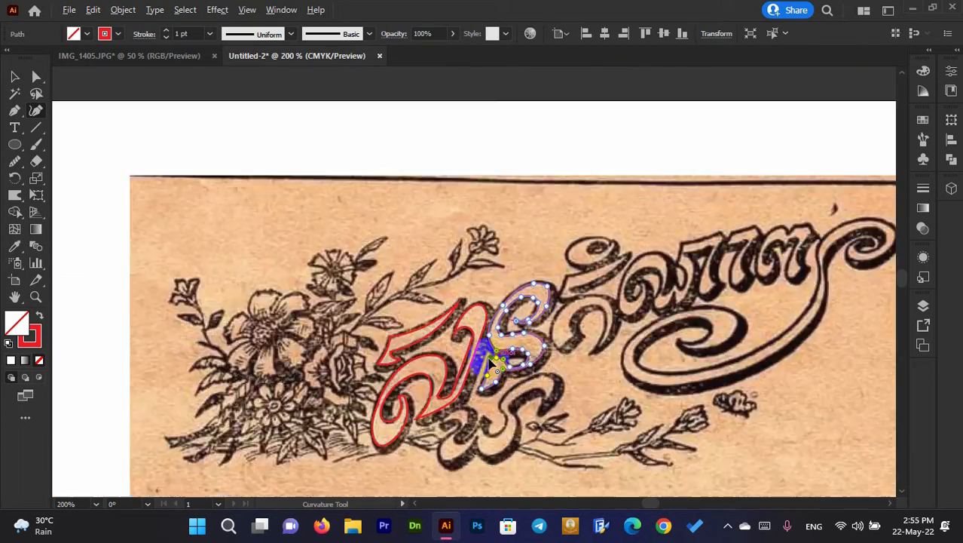
scroll(526, 343, "up", 2)
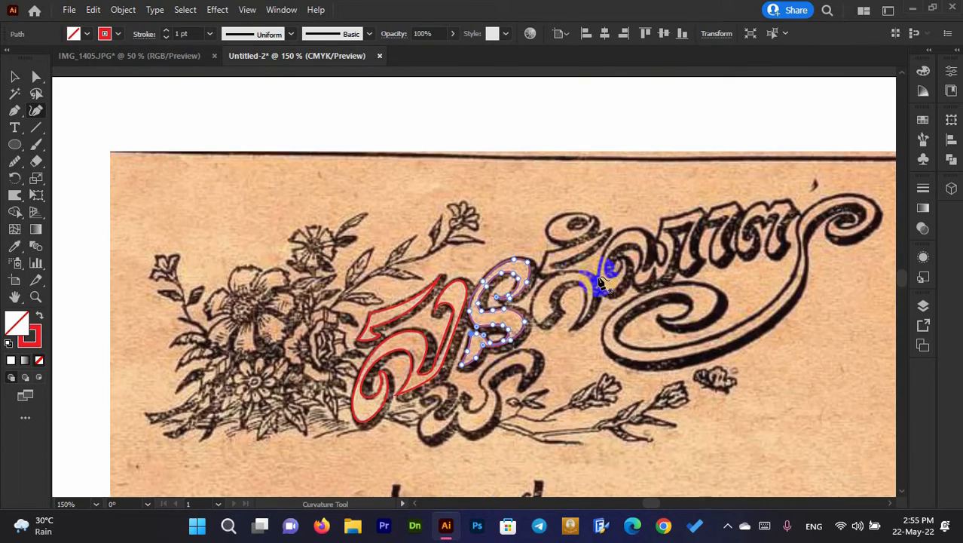
scroll(573, 287, "up", 3)
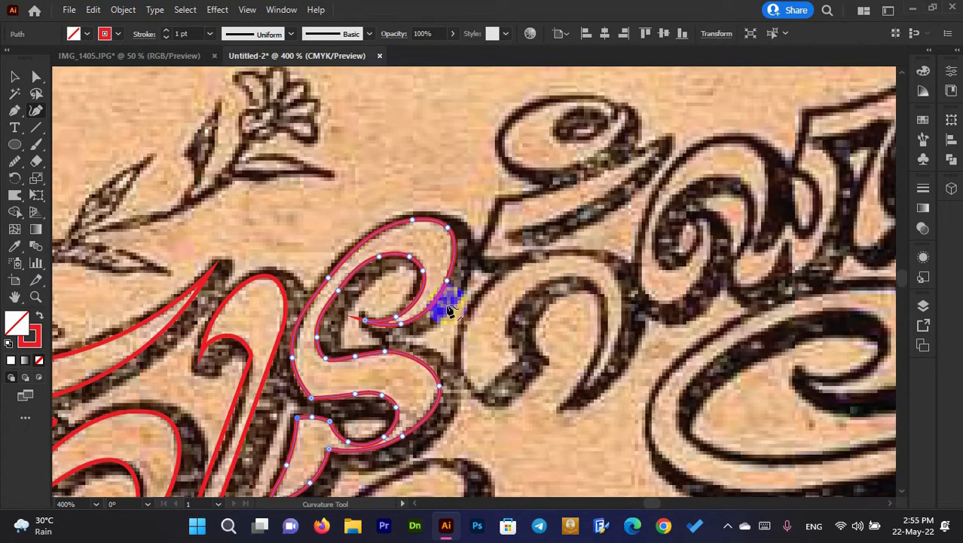
scroll(539, 317, "up", 3)
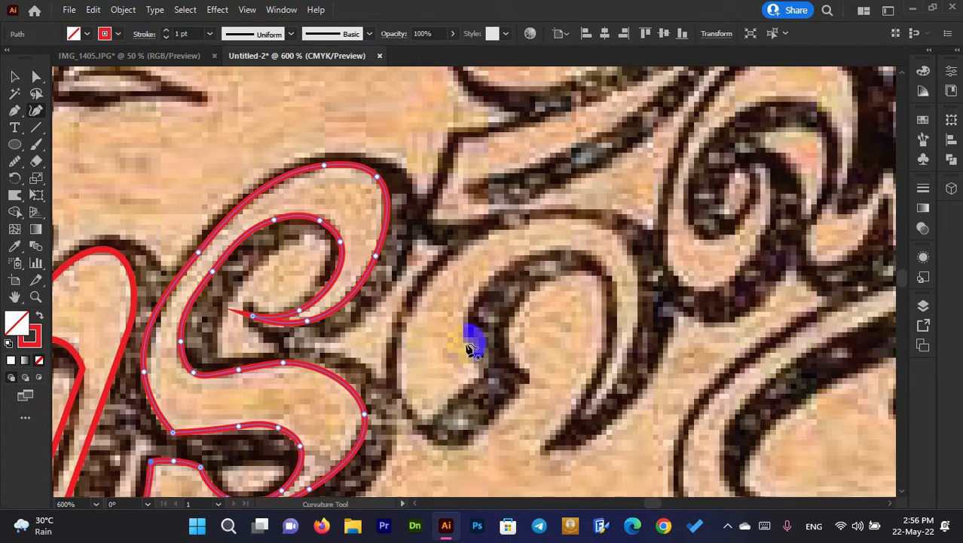
left_click(490, 381)
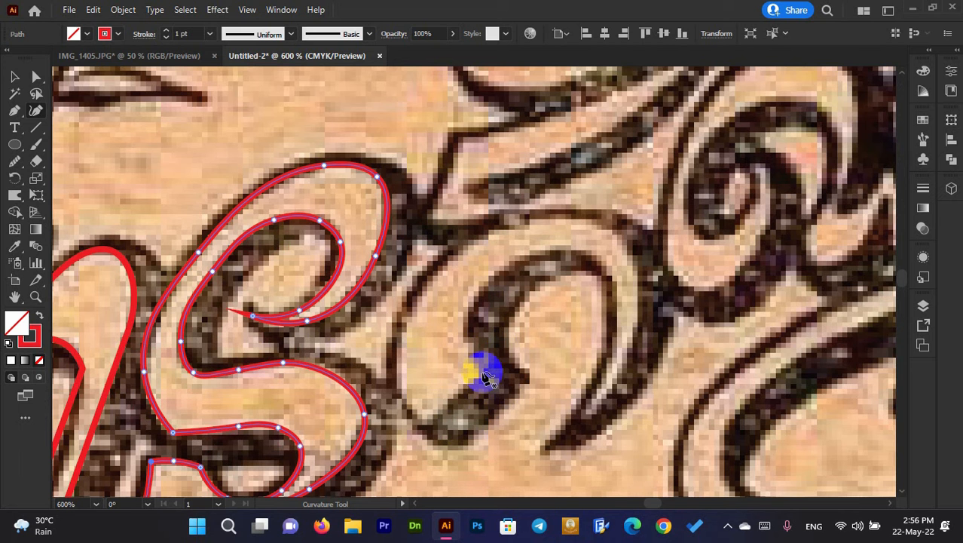
left_click(482, 373)
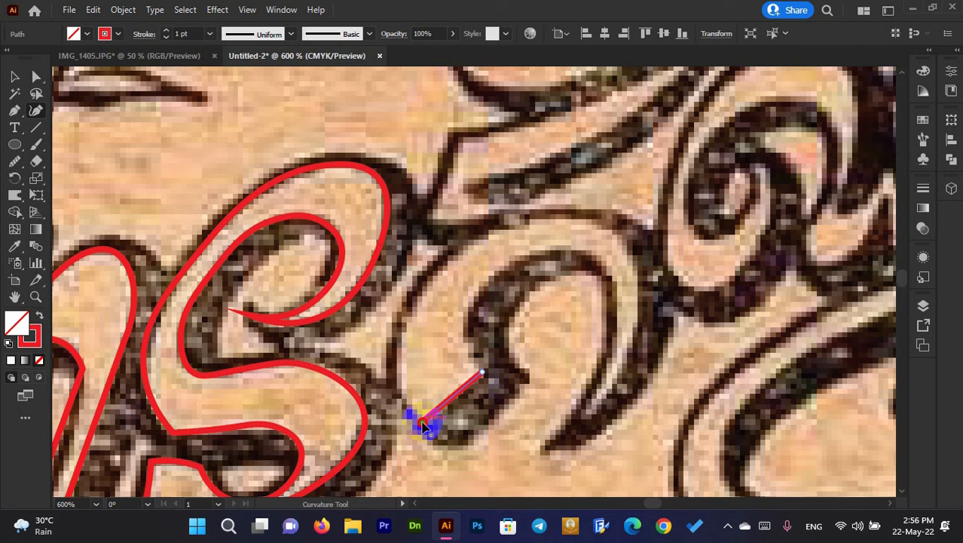
left_click(392, 344)
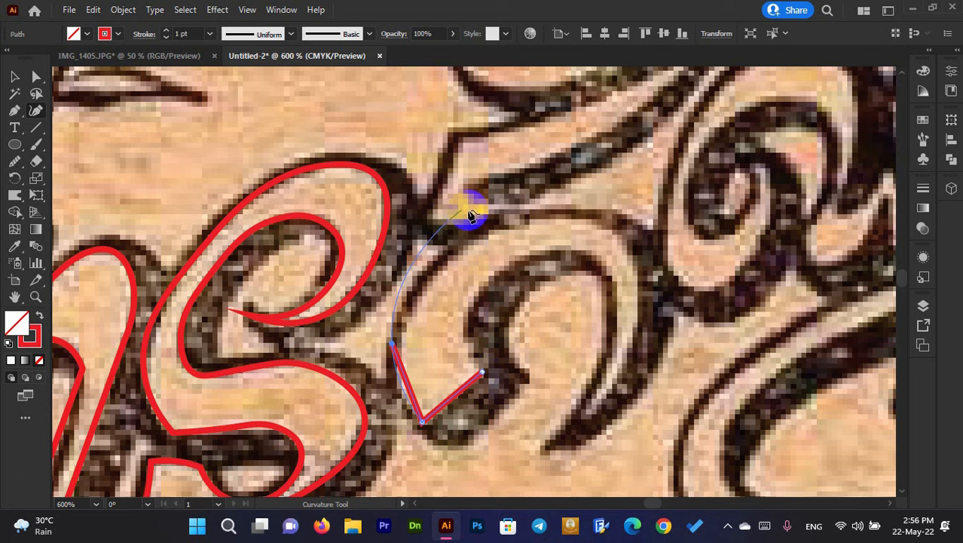
Trace over the arch-shaped letter's rounded top and down its outer right side to the pointed lower end.
left_click(513, 220)
left_click(603, 224)
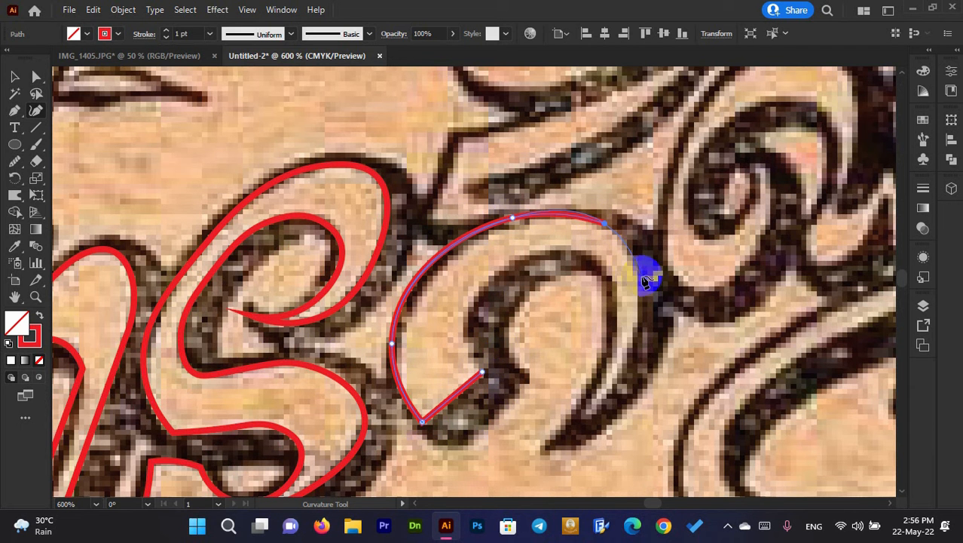
left_click(638, 279)
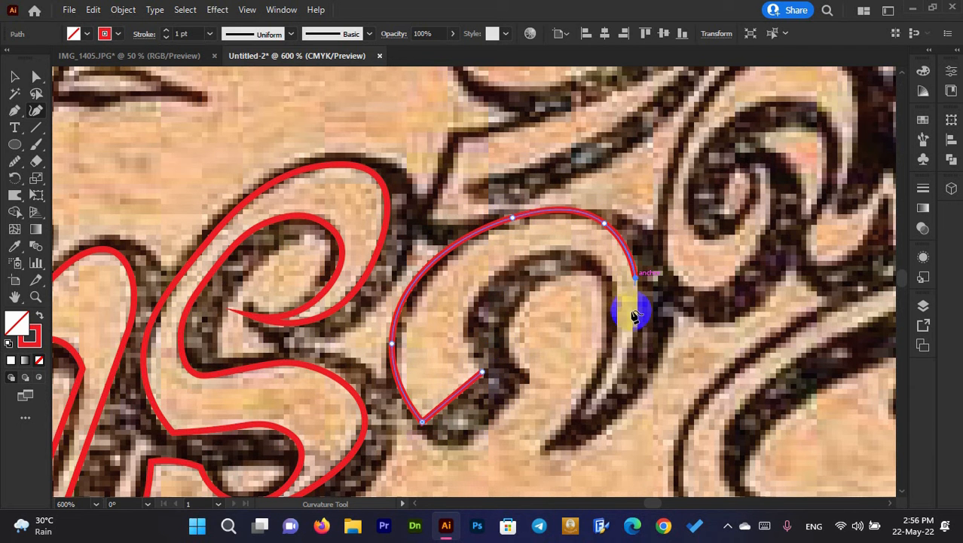
left_click(587, 423)
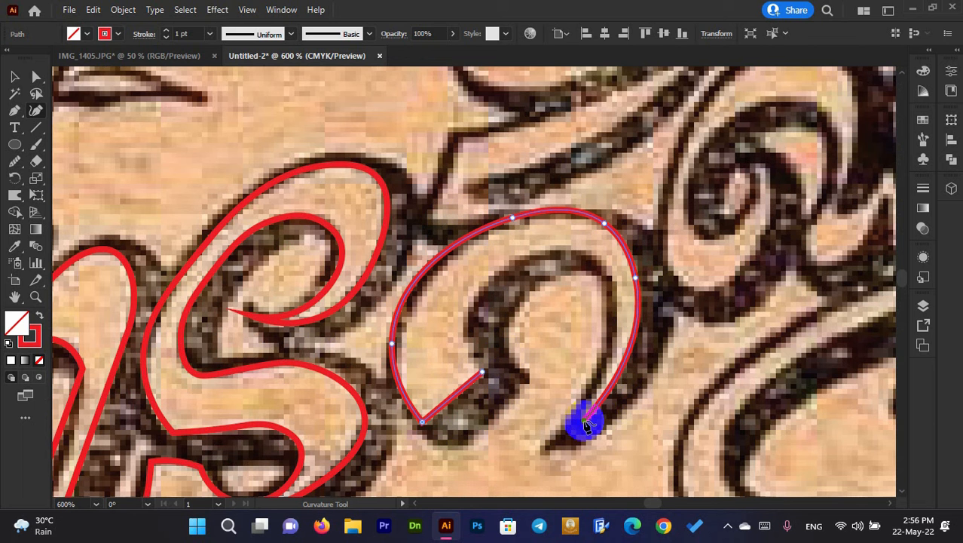
Trace back up the arch's inner right side, over the inner top and down to the starting point, closing the outline.
left_click(617, 322)
left_click(589, 257)
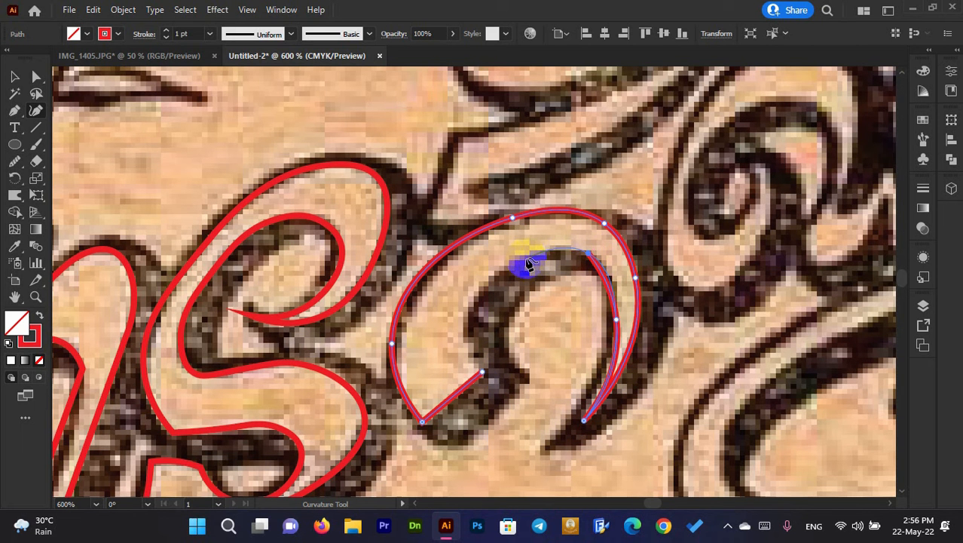
left_click(526, 257)
left_click(475, 306)
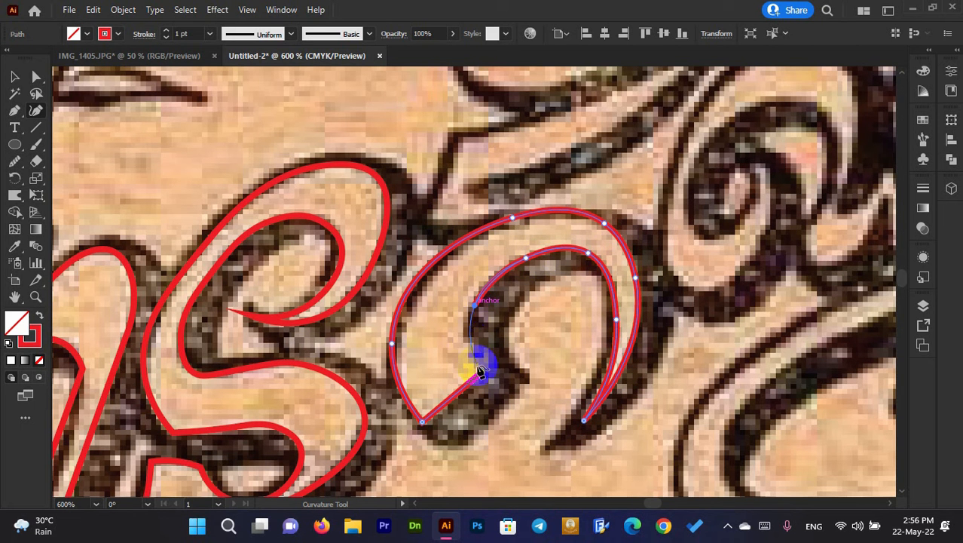
left_click(483, 372)
Start the outline of the slanted stroke above the arch with its short base and its curved left side up to the upper corner.
scroll(458, 332, "down", 1)
scroll(461, 334, "down", 1)
scroll(477, 284, "up", 3)
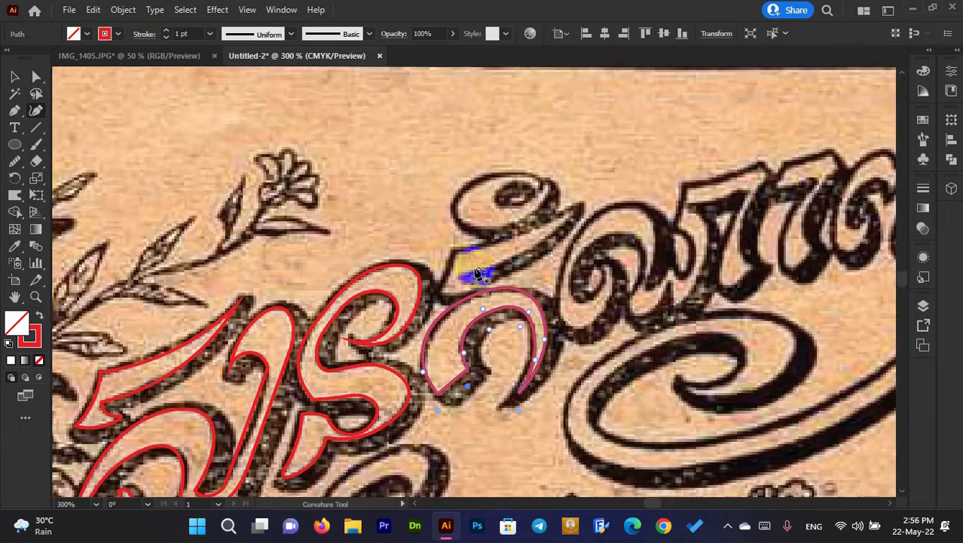
scroll(477, 284, "up", 1)
scroll(477, 284, "down", 2)
scroll(477, 287, "up", 4)
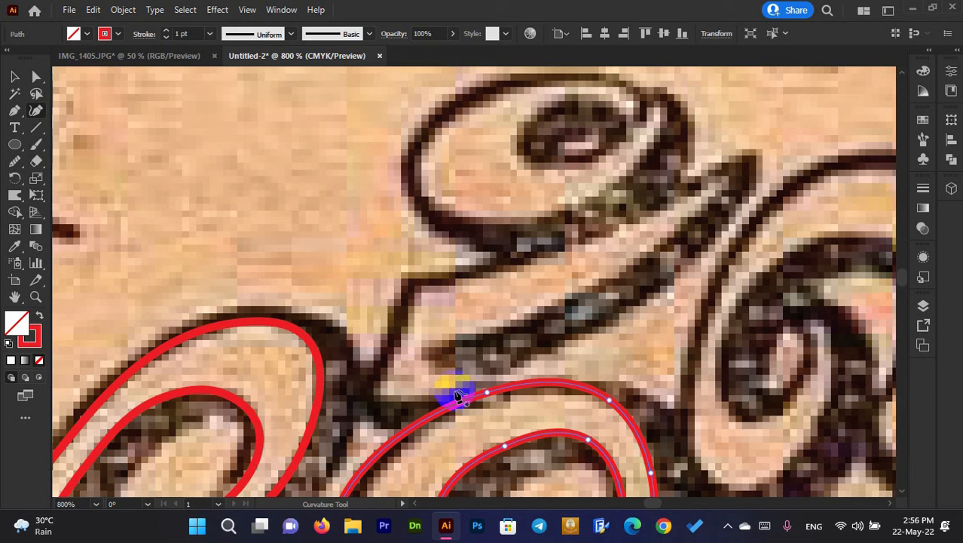
left_click(450, 396)
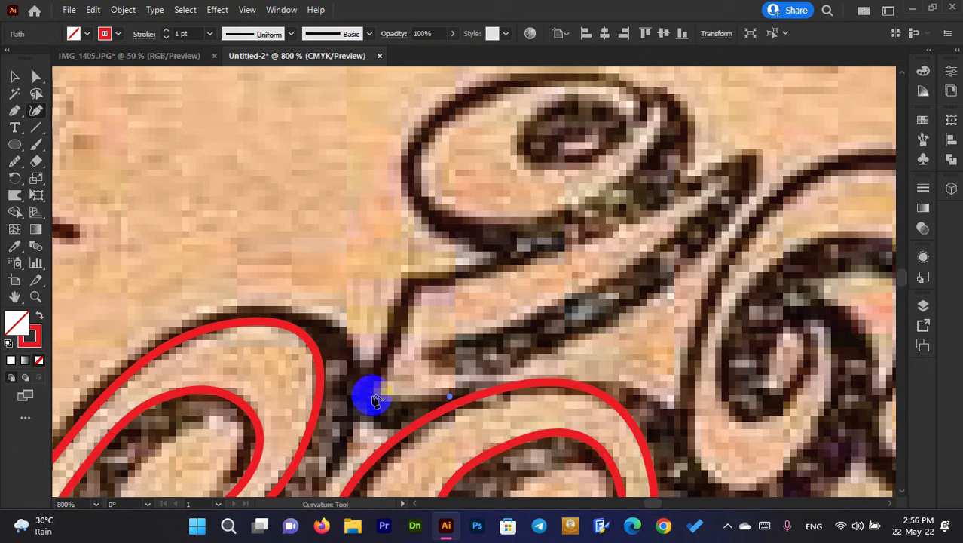
left_click(373, 395)
left_click(403, 337)
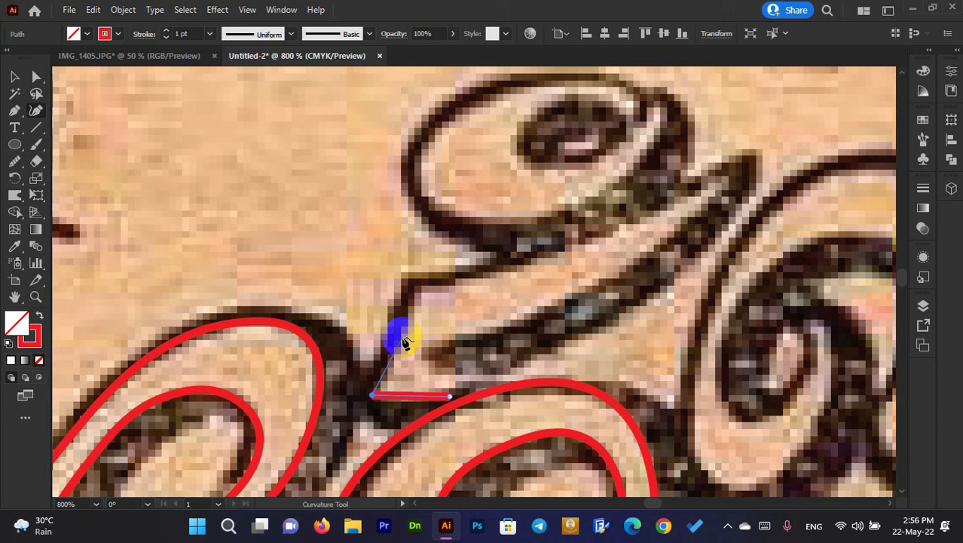
left_click(418, 284)
Trace the slanted stroke's curved upper edge through a midpoint to its pointed right tip.
left_click_drag(511, 251, 387, 344)
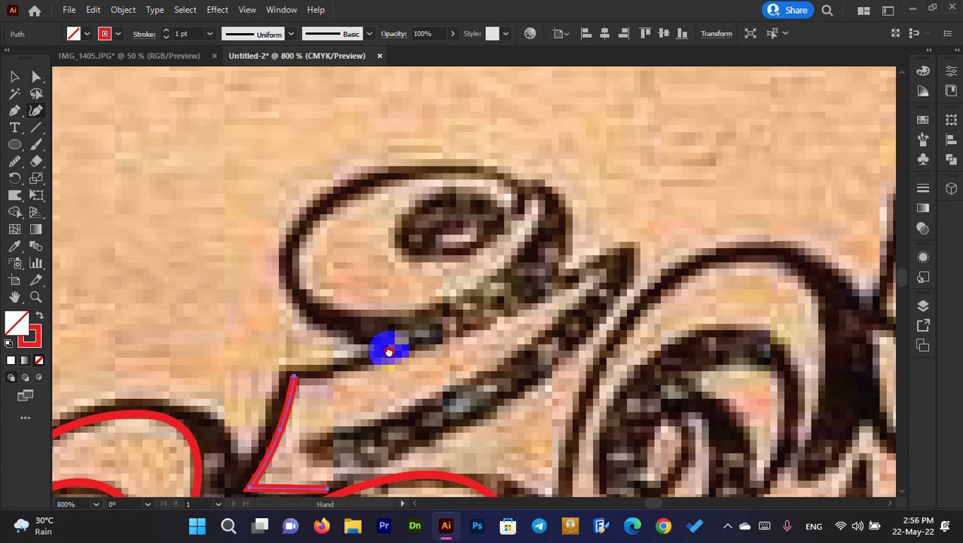
left_click(606, 263)
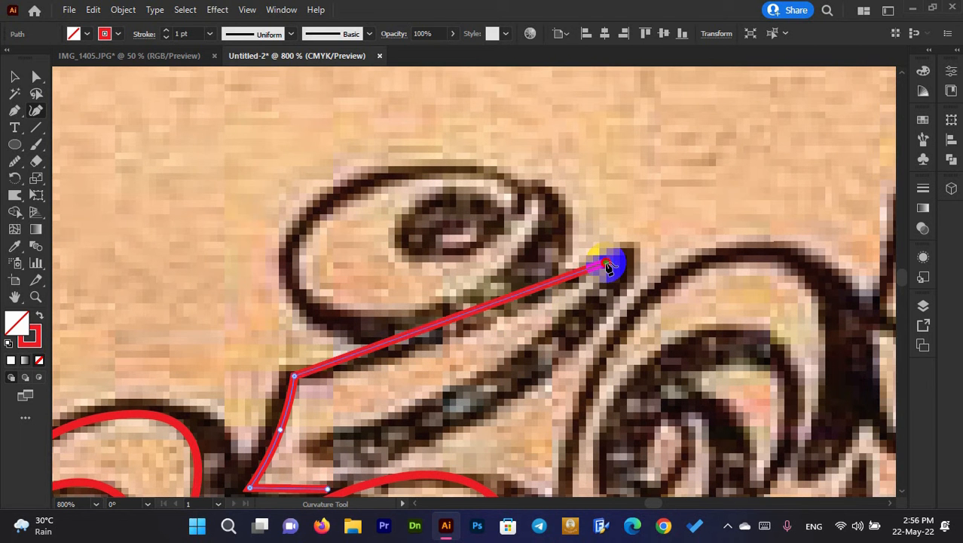
key("ctrl+z")
left_click(474, 330)
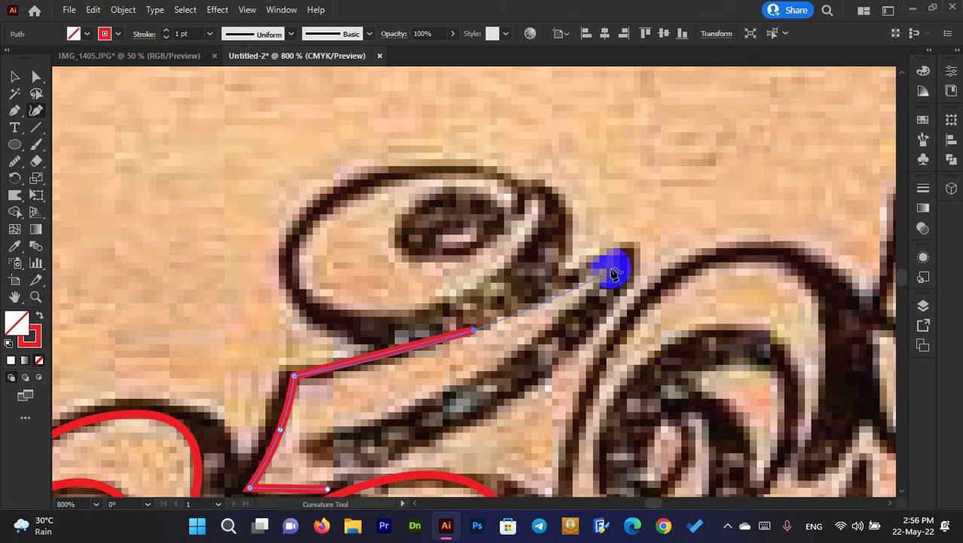
left_click(616, 263)
Trace the slanted stroke's lower edge back to its inner corner and down to the base's starting point, closing the outline.
scroll(561, 315, "down", 2)
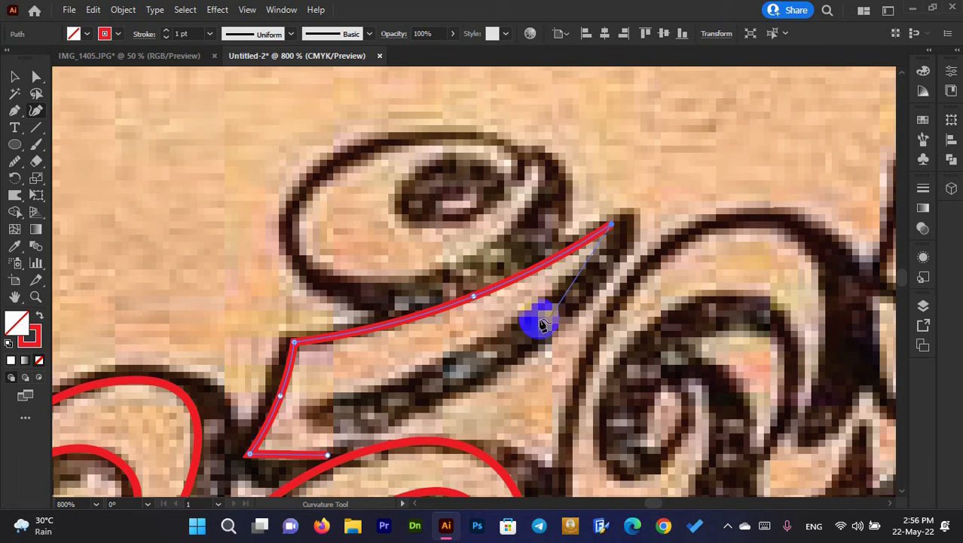
left_click(458, 351)
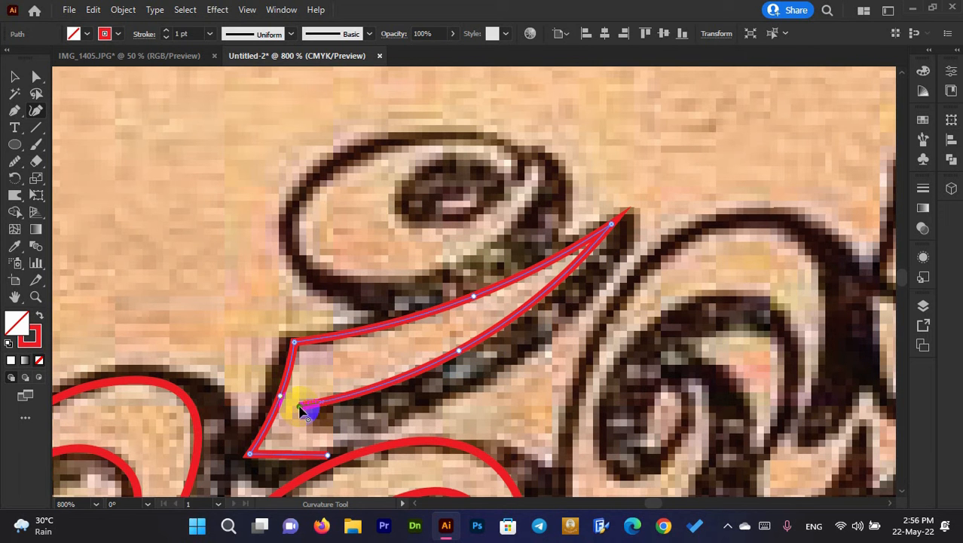
left_click(301, 408)
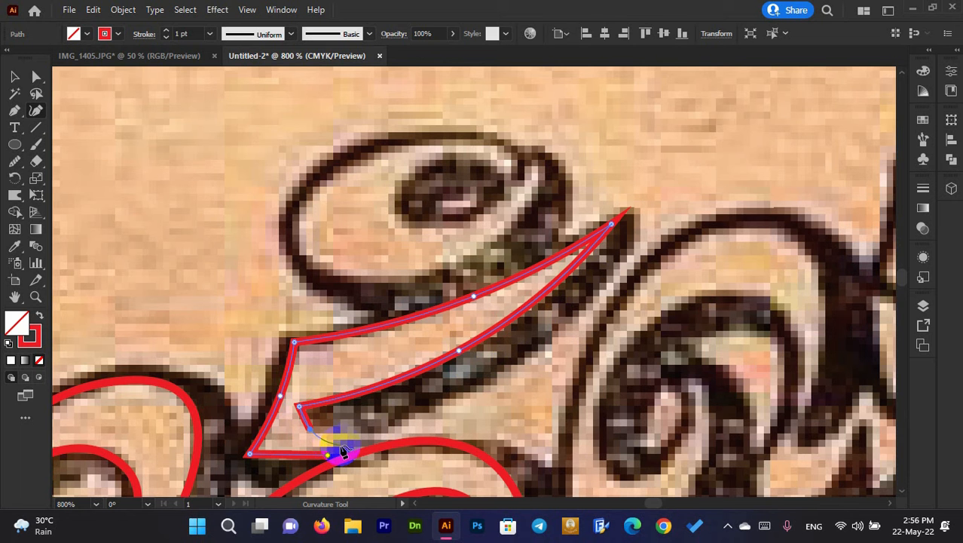
left_click(332, 458)
Trace the inner loop of the oval curl above the slanted stroke, from its upper end around to the pointed tip.
scroll(366, 396, "down", 2)
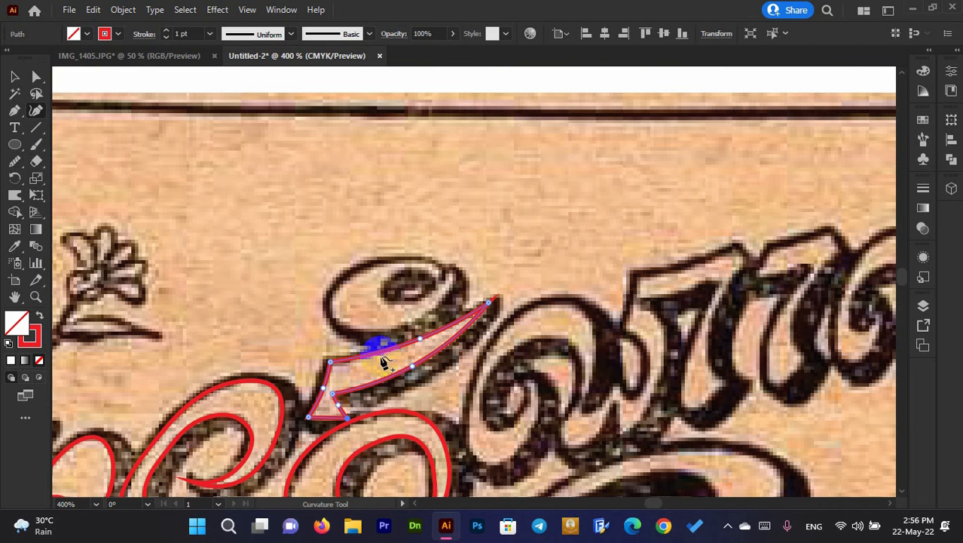
scroll(392, 347, "down", 1)
scroll(404, 306, "up", 2)
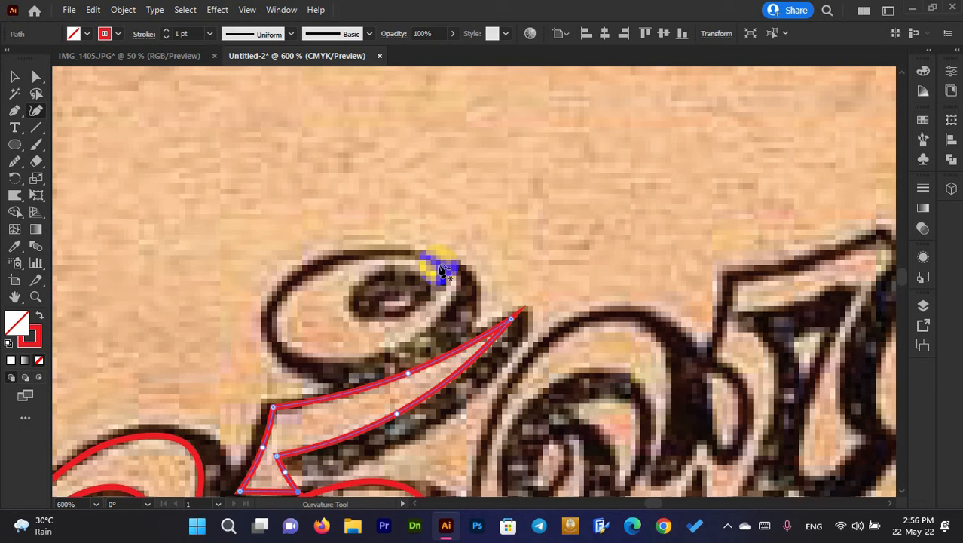
left_click(426, 278)
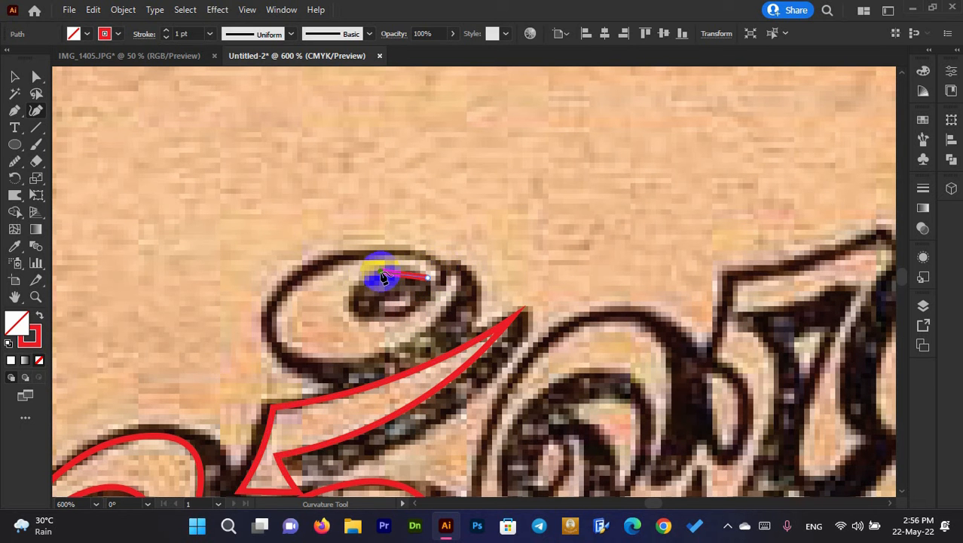
left_click(381, 275)
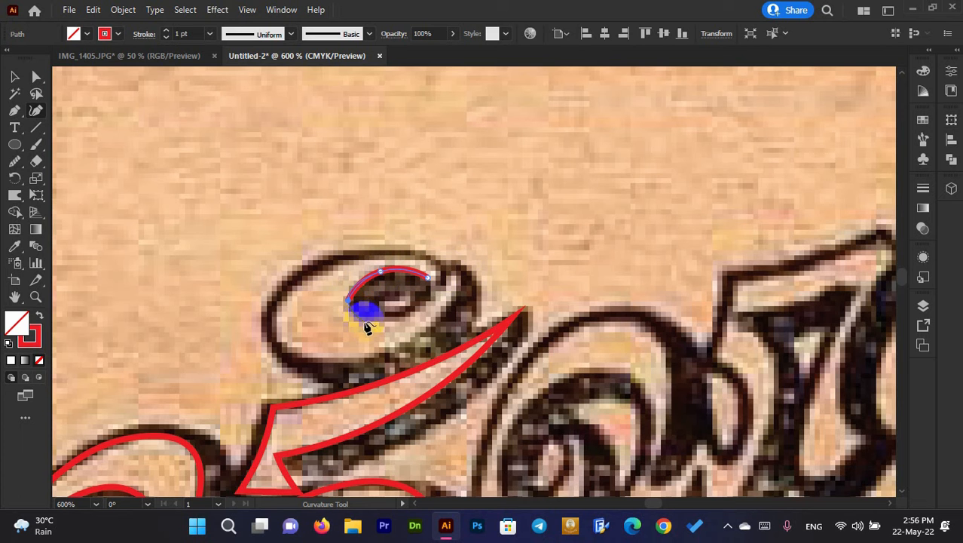
left_click(369, 319)
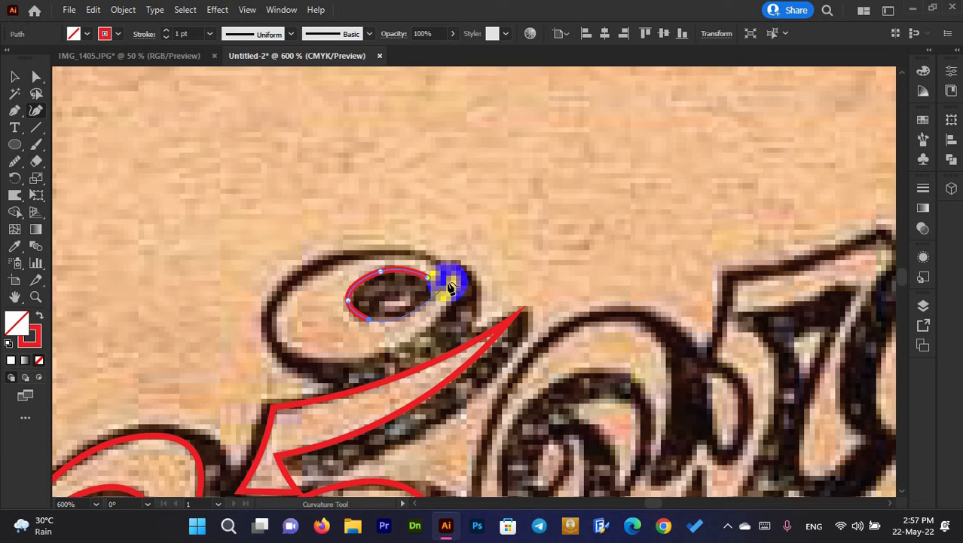
left_click(453, 269)
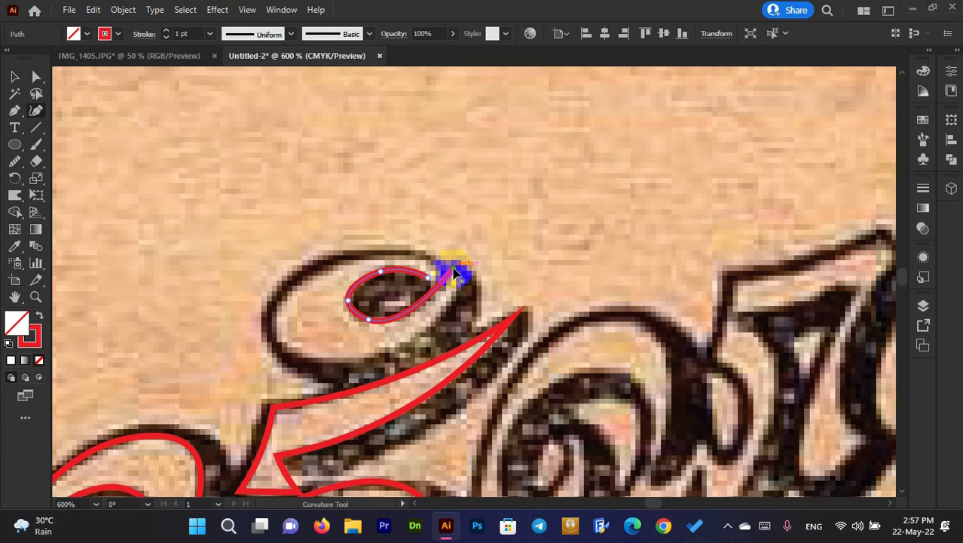
Trace the oval curl's outer edge from the tip around the bottom, far side and top, closing the outline.
left_click(420, 332)
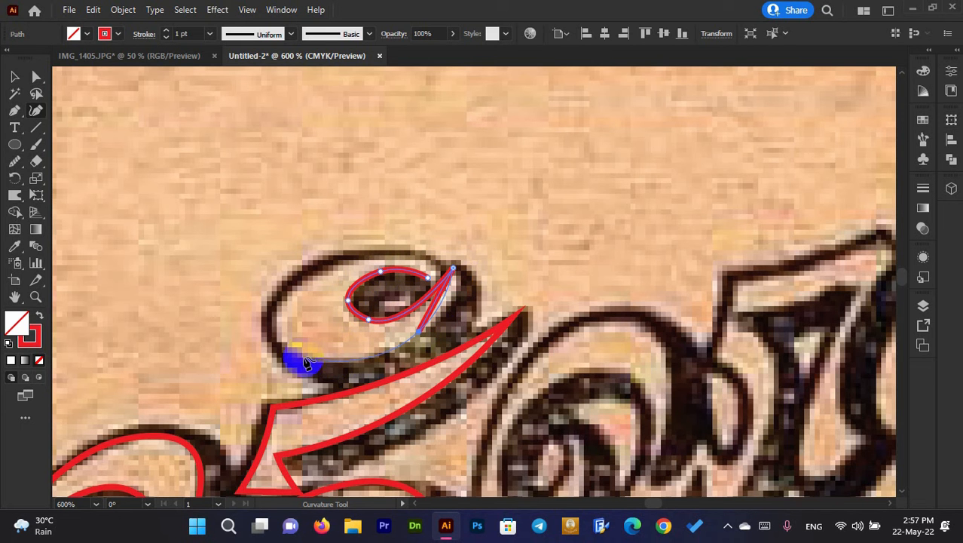
left_click(300, 359)
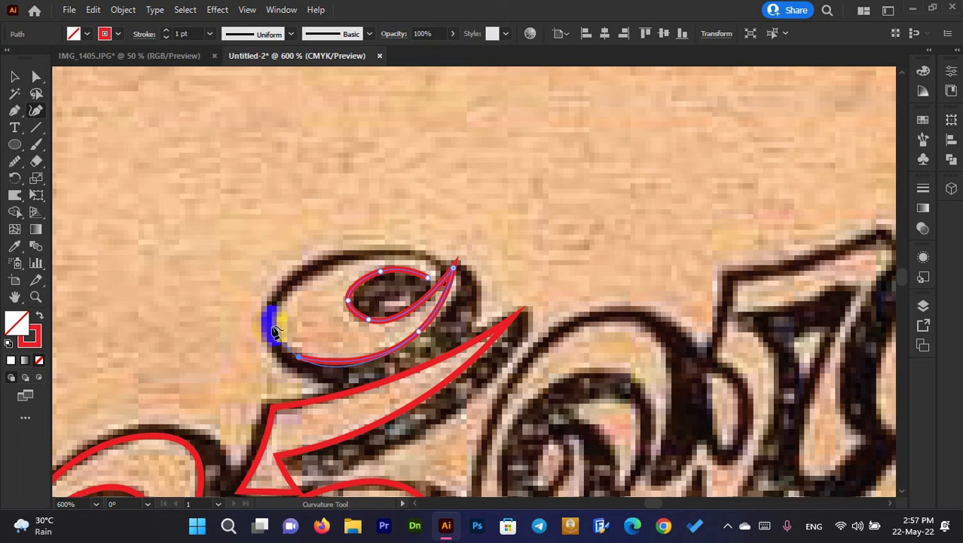
left_click(269, 322)
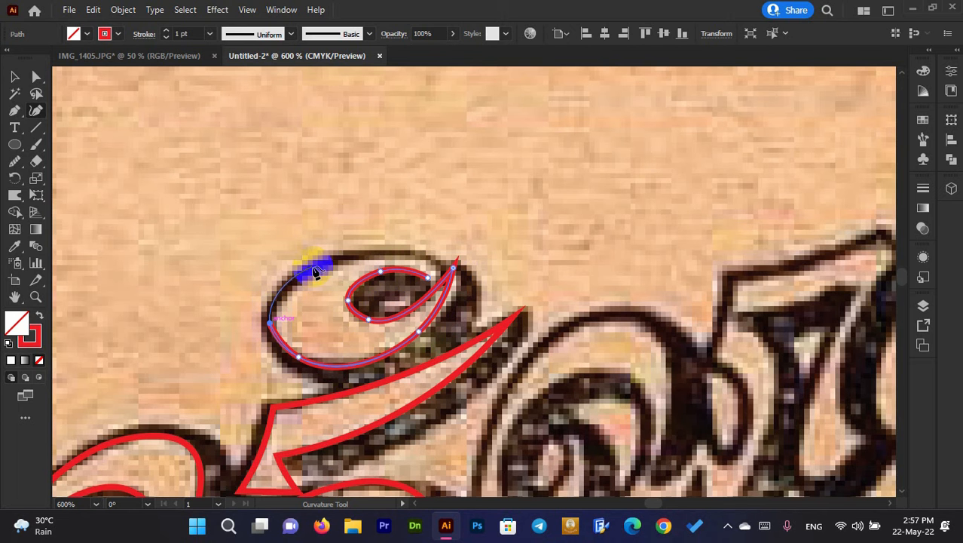
left_click(350, 255)
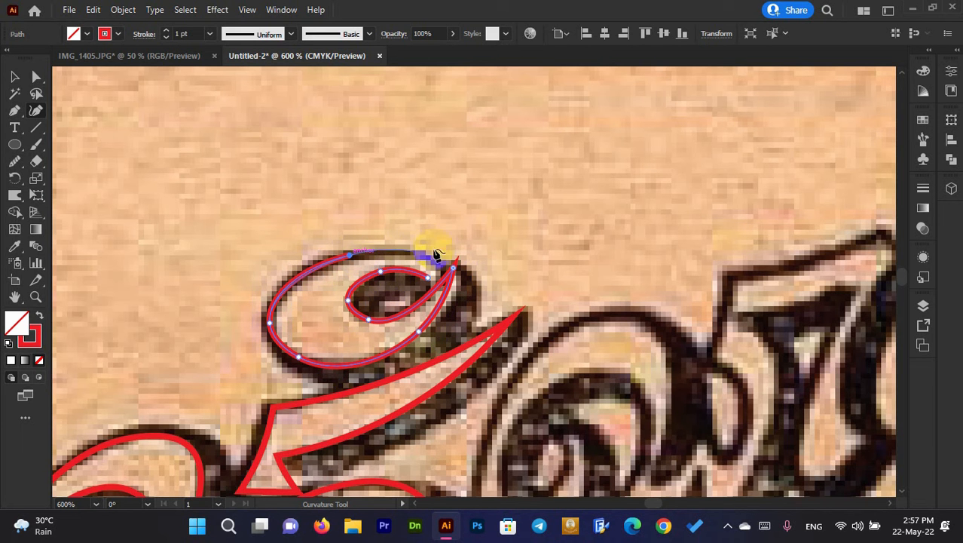
left_click(452, 267)
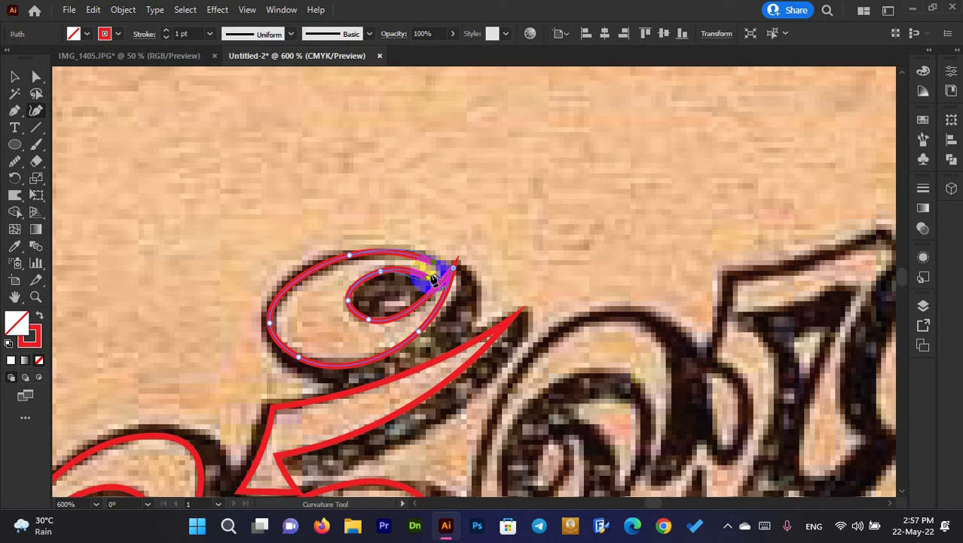
Start the outline of the next letter at its inner spiral's end, tracing around the spiral's bottom and up its outer side.
scroll(444, 249, "down", 4)
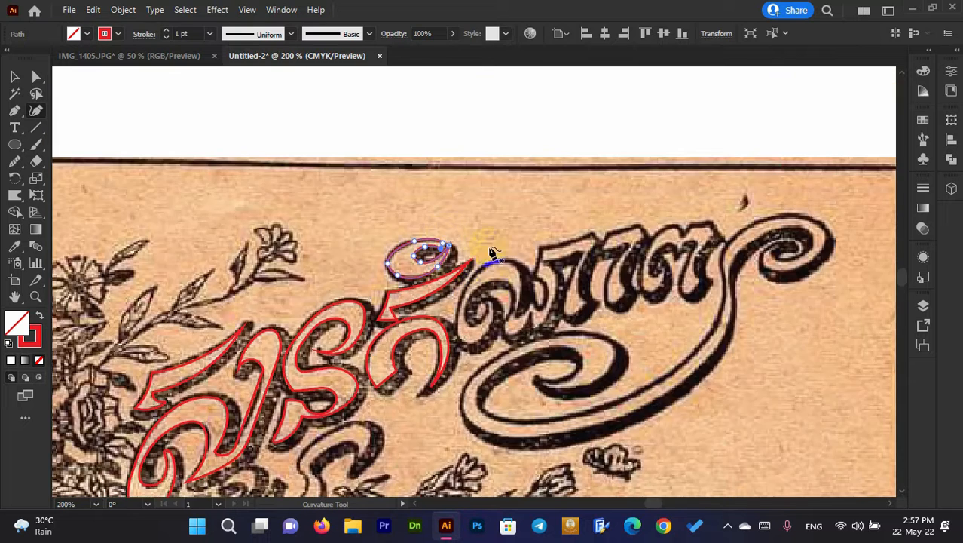
scroll(490, 249, "up", 3)
scroll(392, 219, "up", 2)
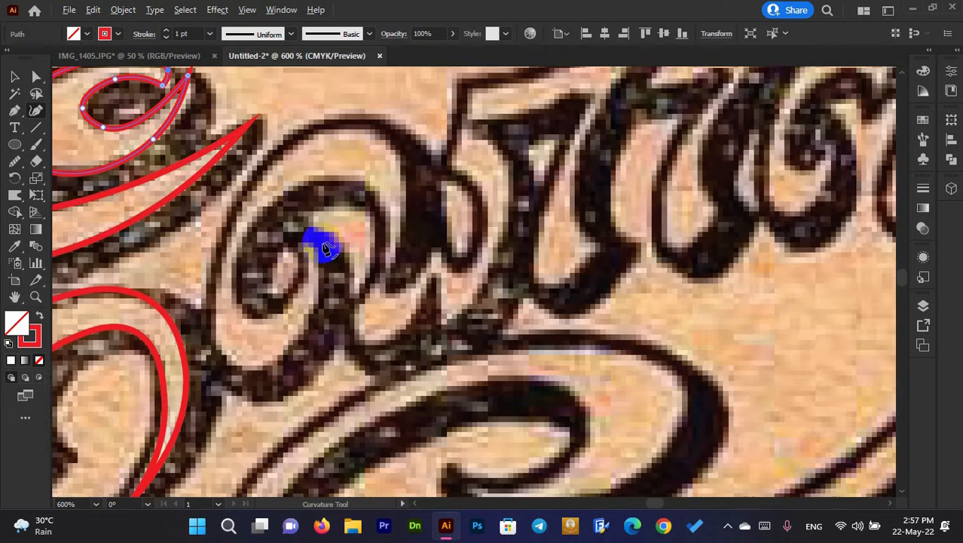
left_click_drag(294, 264, 537, 275)
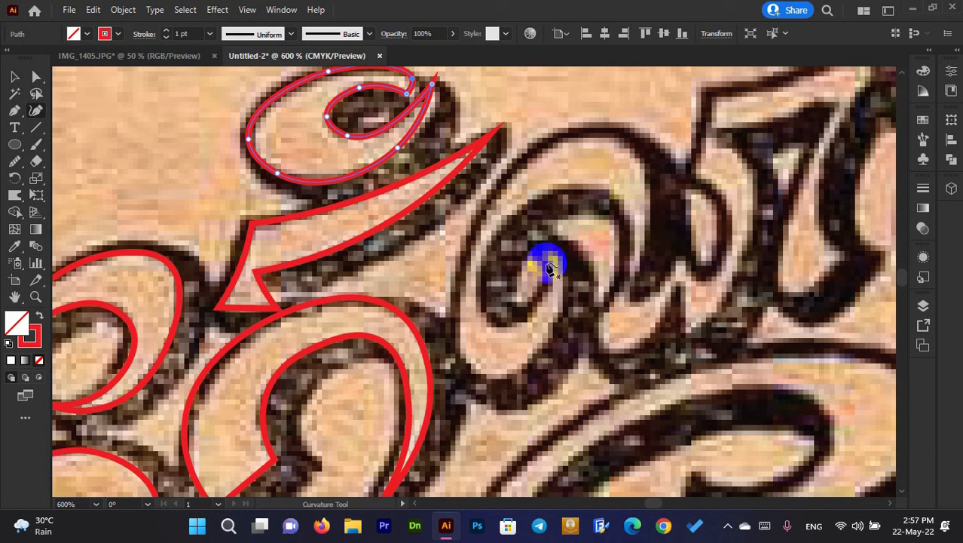
left_click(537, 255)
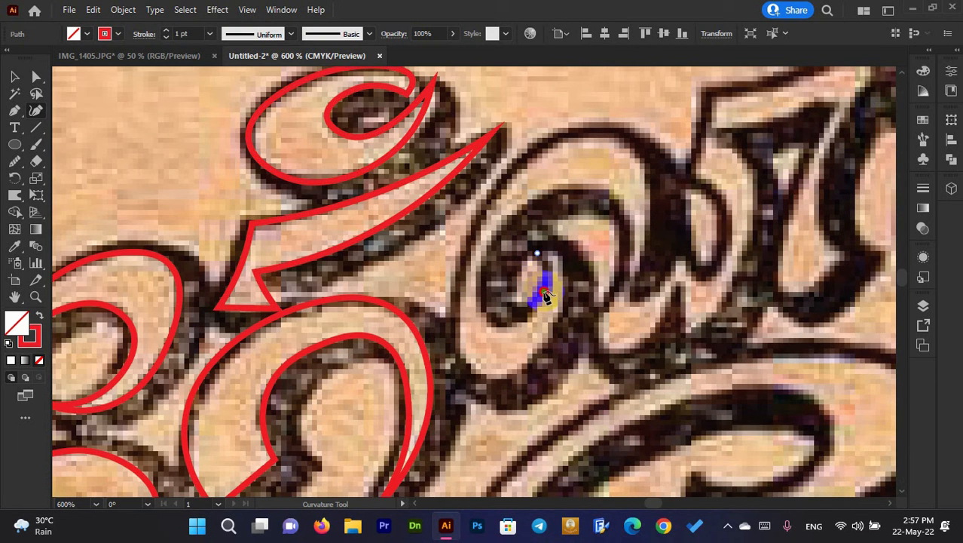
left_click(543, 290)
left_click(510, 325)
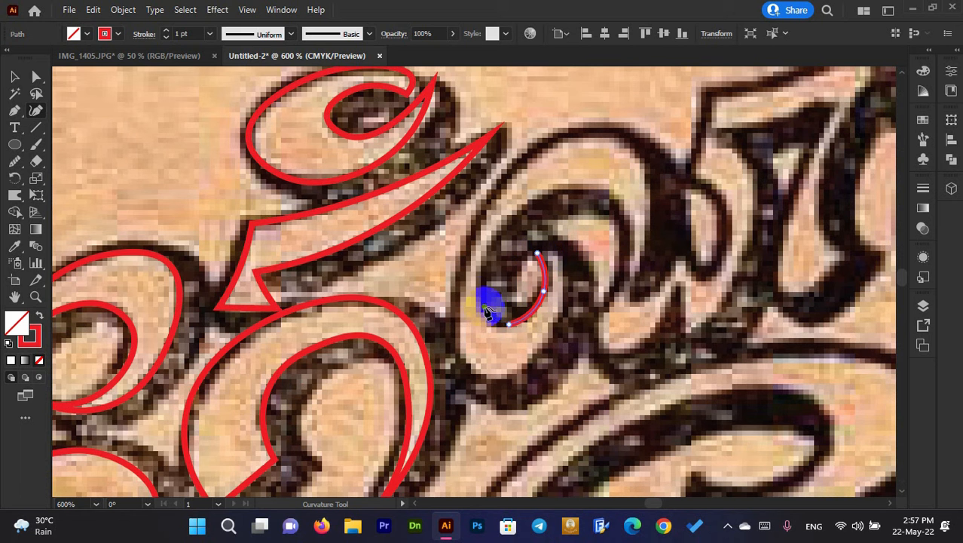
left_click(485, 307)
left_click(498, 233)
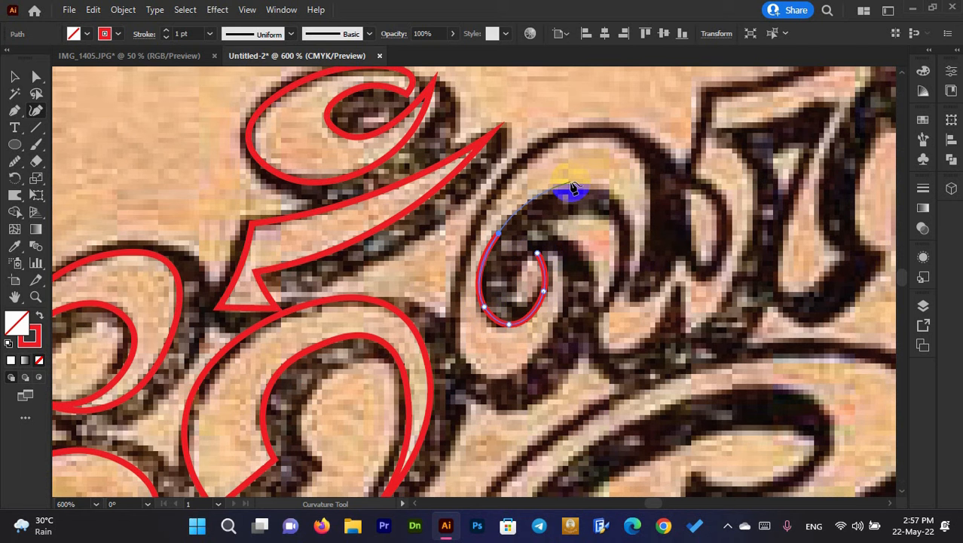
Continue over the letter's inner arch, down to the lower corner and around the small bowl up to its pointed tip.
left_click(570, 186)
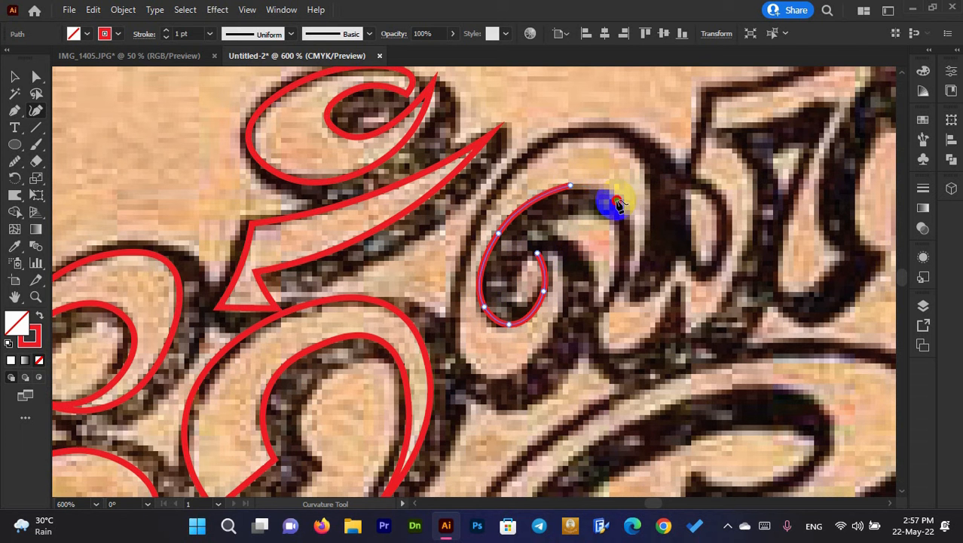
left_click(617, 202)
left_click(631, 256)
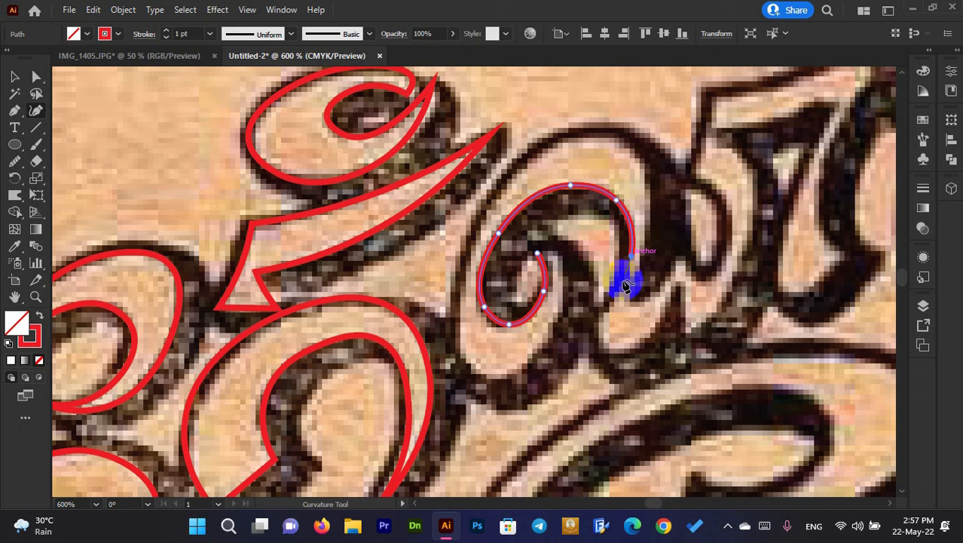
left_click(601, 323)
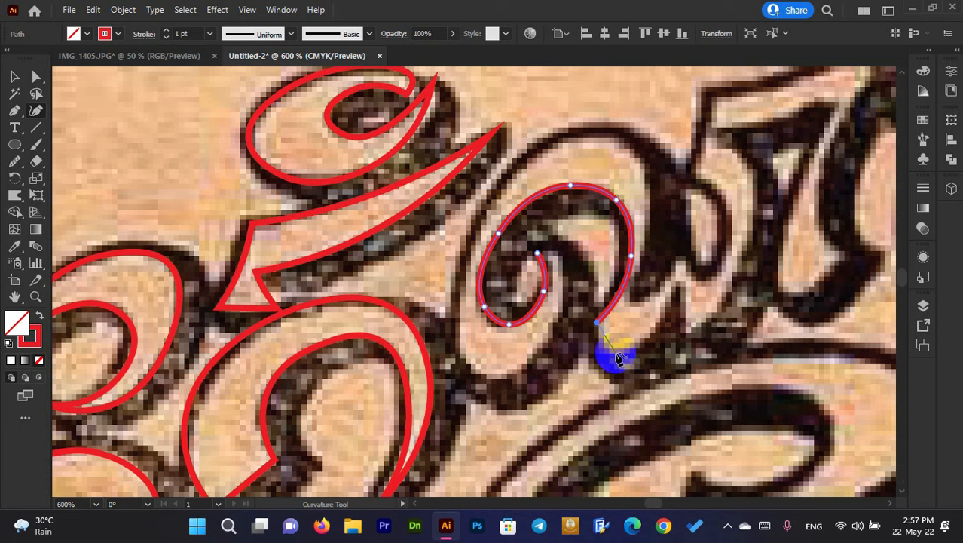
left_click(615, 353)
left_click(680, 283)
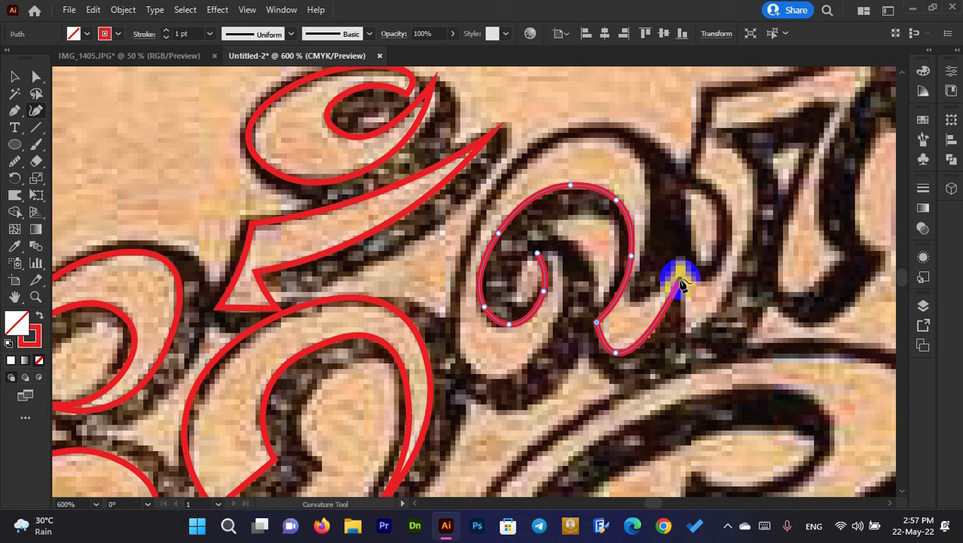
Trace from the pointed tip around the second bowl and up its outer curve to the inner corner below the top bar.
left_click(680, 333)
left_click_drag(738, 246, 610, 342)
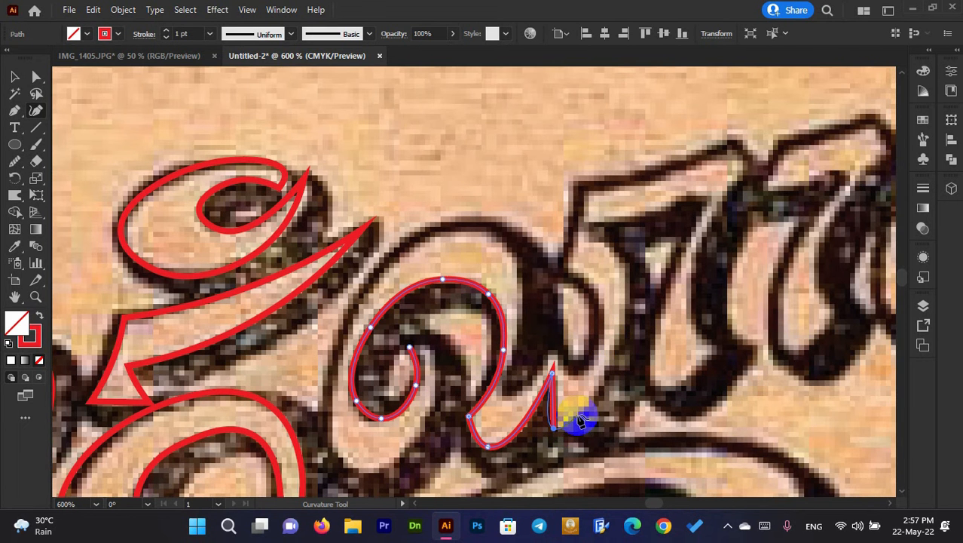
left_click(579, 415)
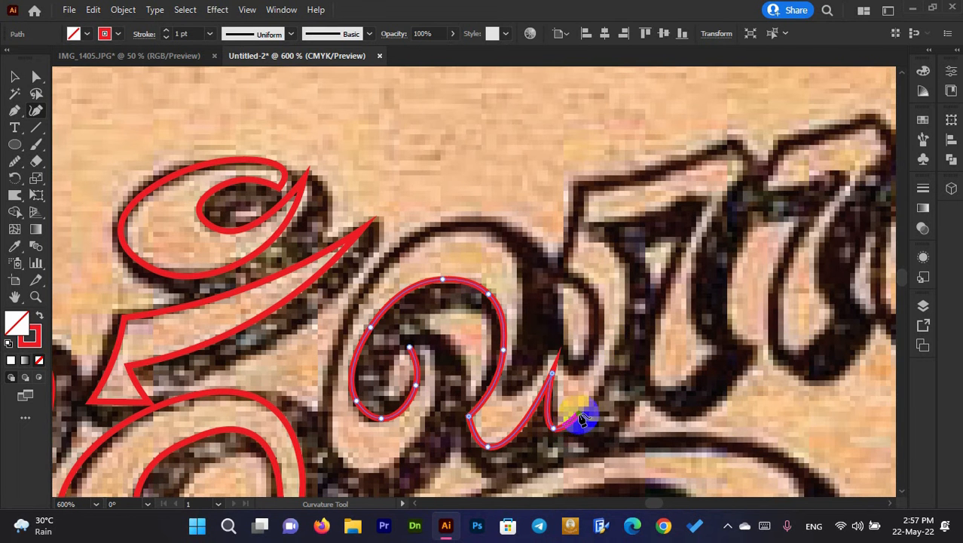
left_click(636, 289)
left_click(601, 229)
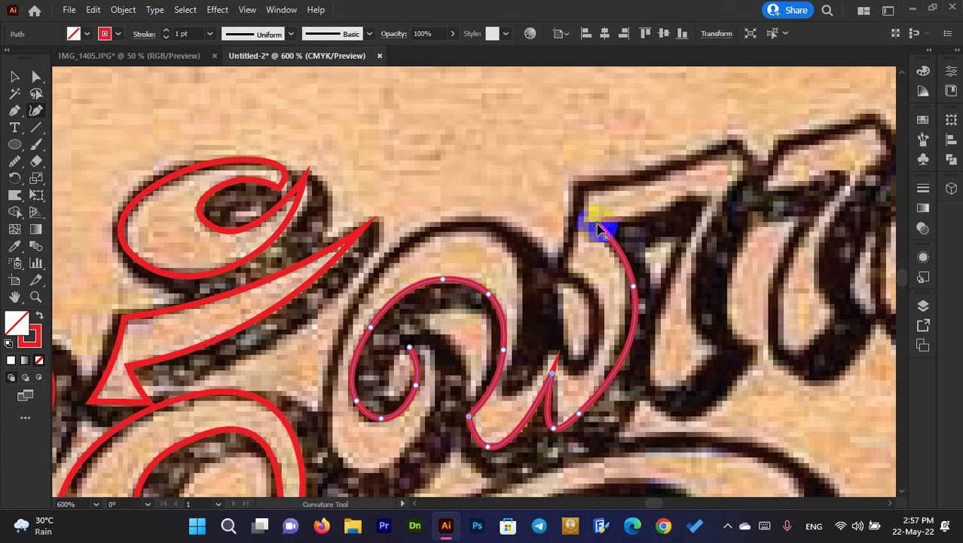
Trace the top bar's underside to its far corner, then down the narrow stem's inner side and around its rounded foot.
left_click(656, 211)
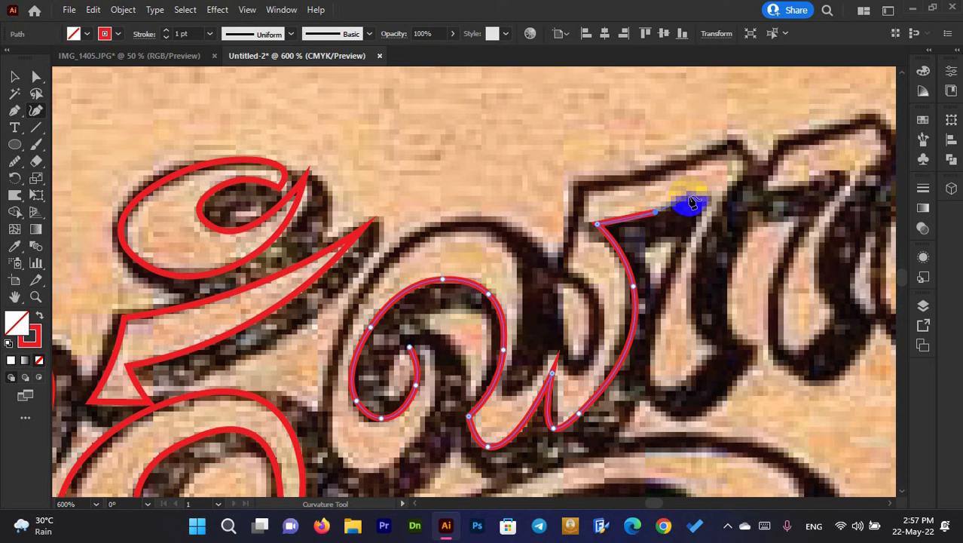
left_click(710, 196)
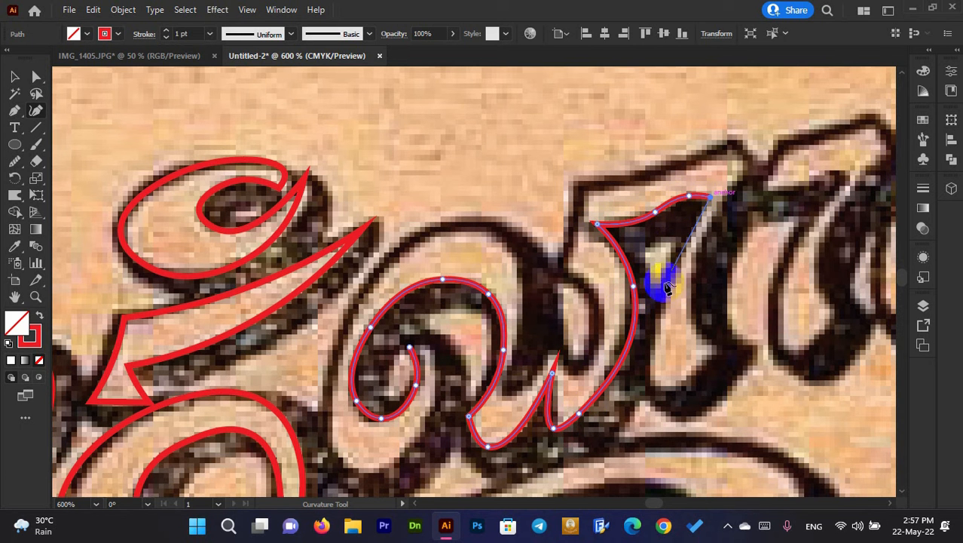
left_click(664, 287)
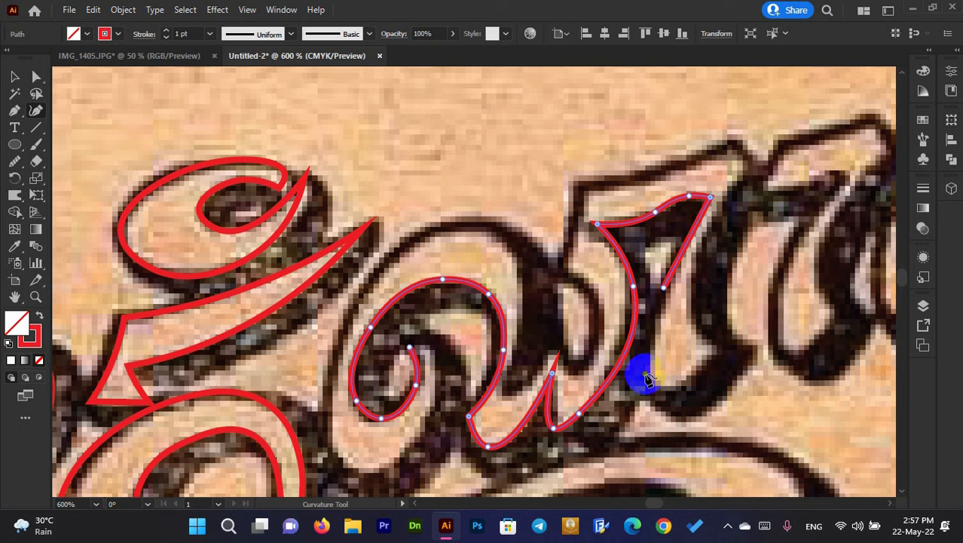
key("ctrl+z")
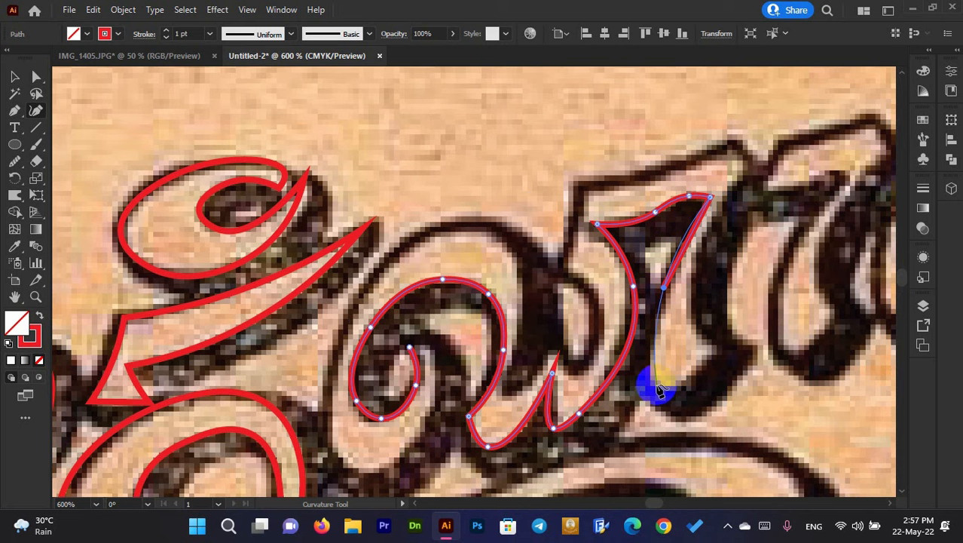
left_click(654, 383)
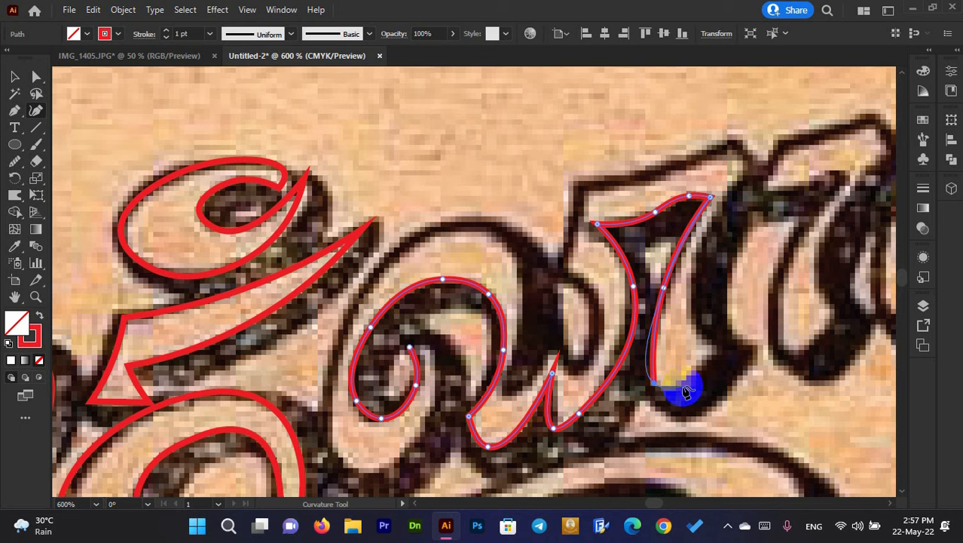
left_click(688, 382)
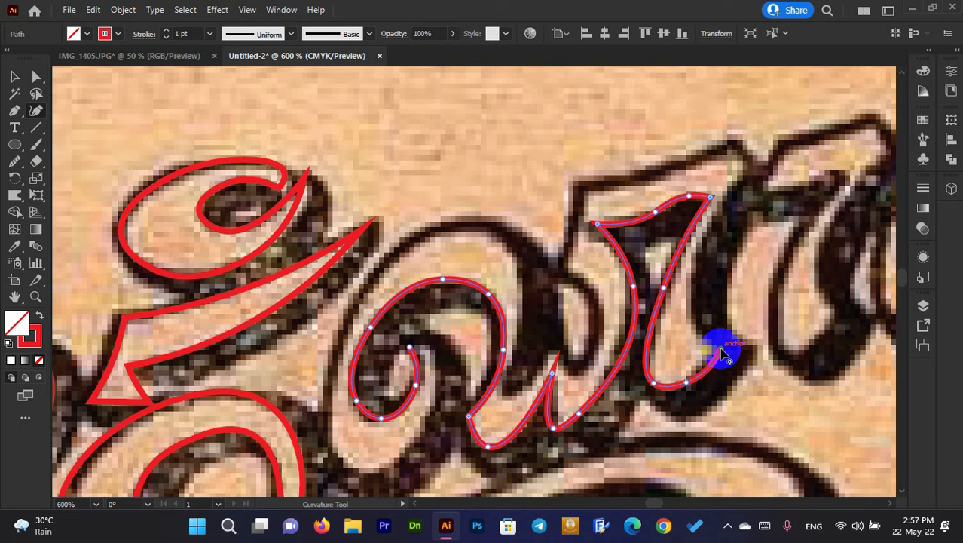
Trace from the foot's tip up the narrow stem's outer side to the top bar's right end.
left_click(689, 317)
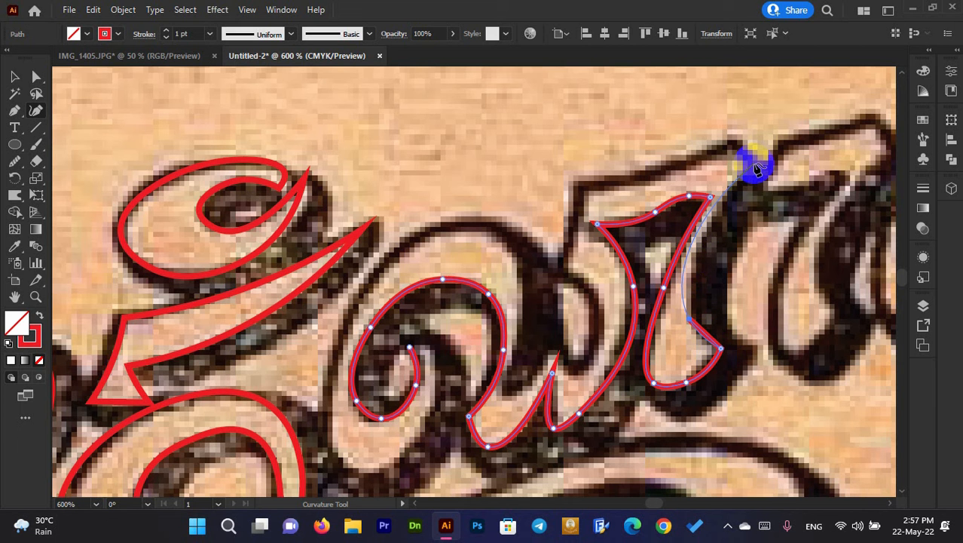
left_click(696, 257)
left_click(752, 165)
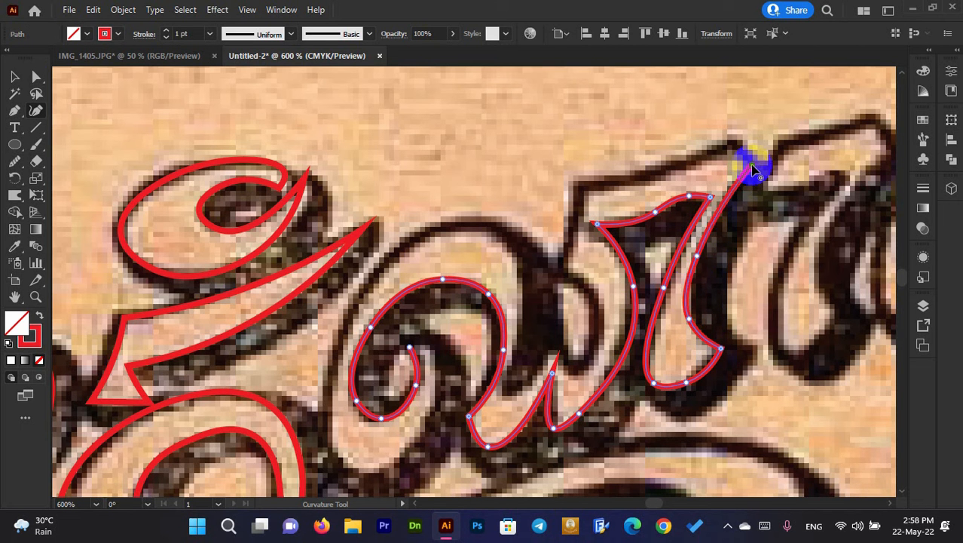
Trace the top bar's short slanted end and its upper edge through a midpoint to the upper left corner.
key("space")
left_click_drag(671, 169, 709, 287)
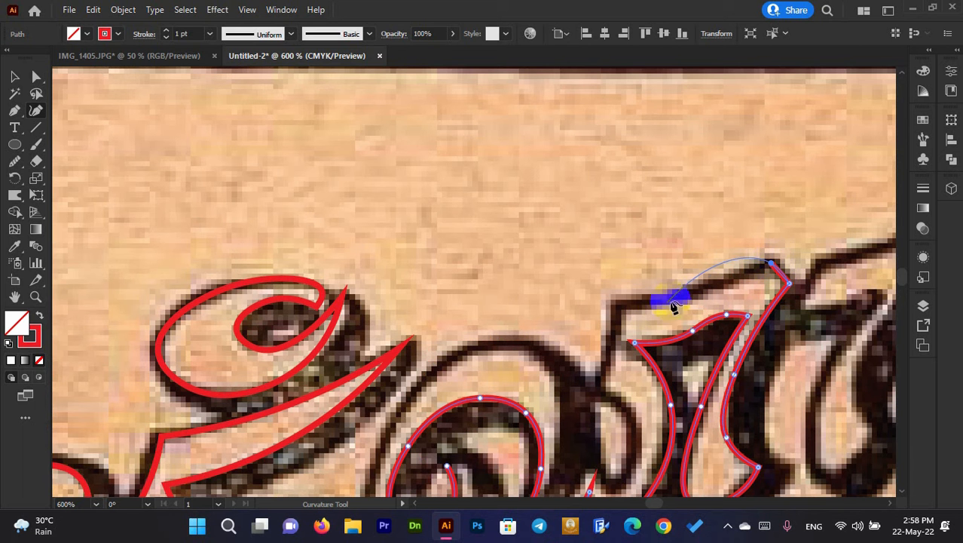
left_click(771, 263)
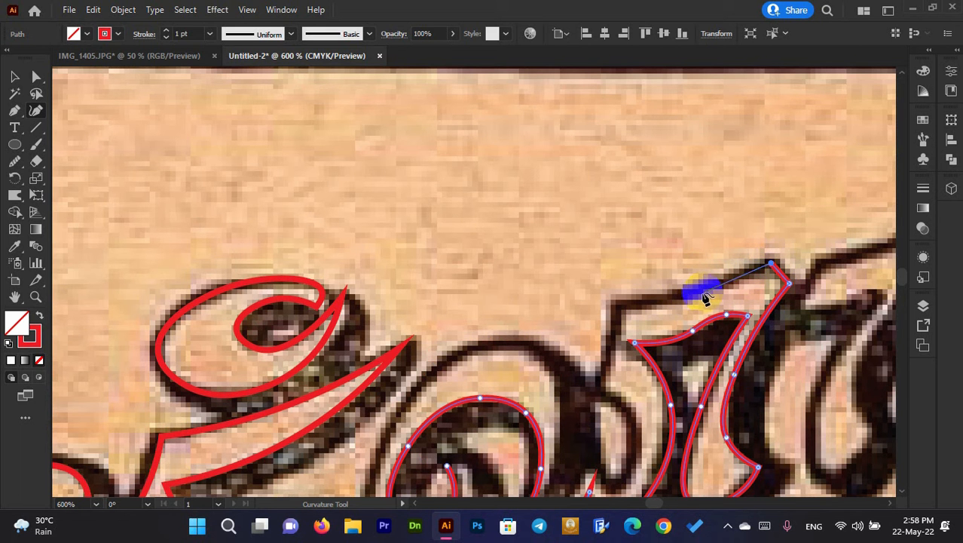
left_click(698, 294)
left_click(619, 311)
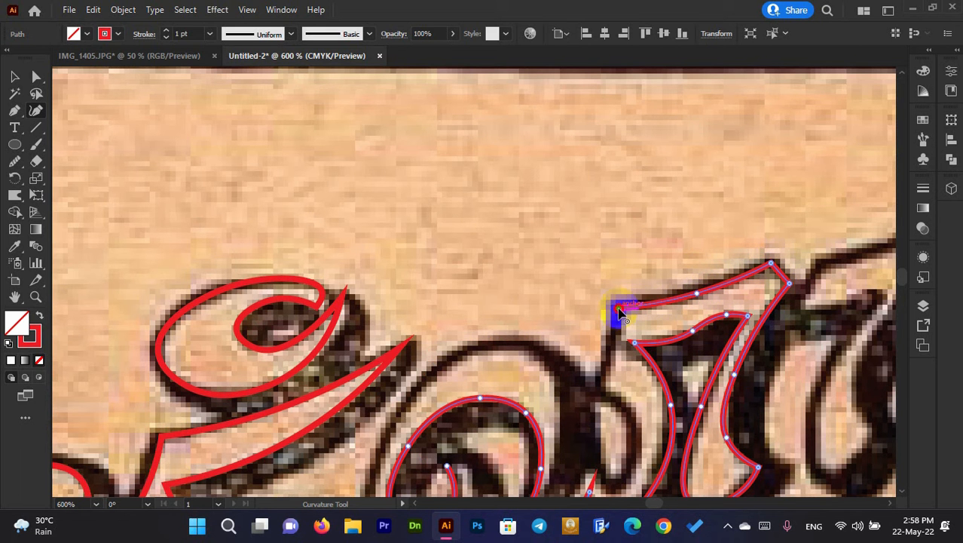
Trace from the top bar's upper left corner down to the notch and around the second bowl's inner curve to a pointed tip.
scroll(596, 272, "down", 5)
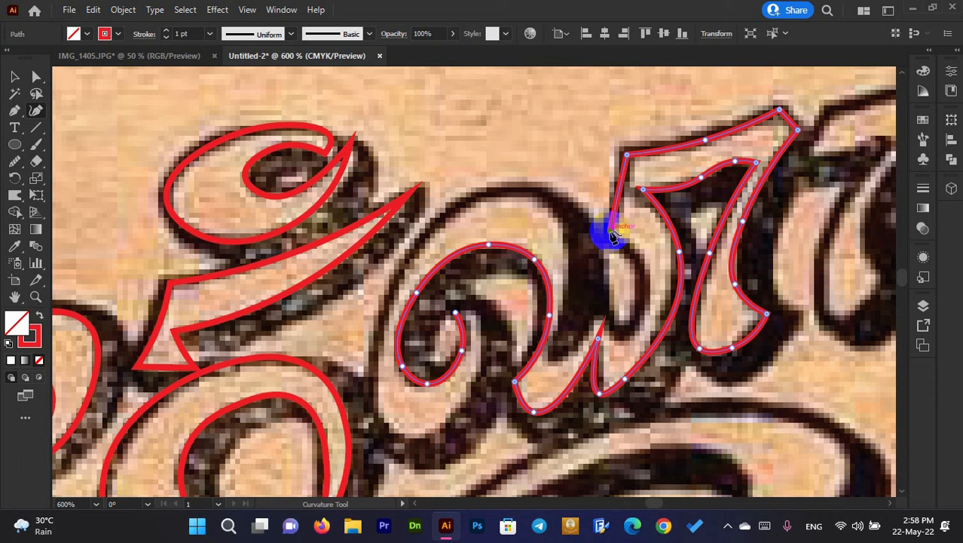
left_click(610, 229)
left_click(651, 278)
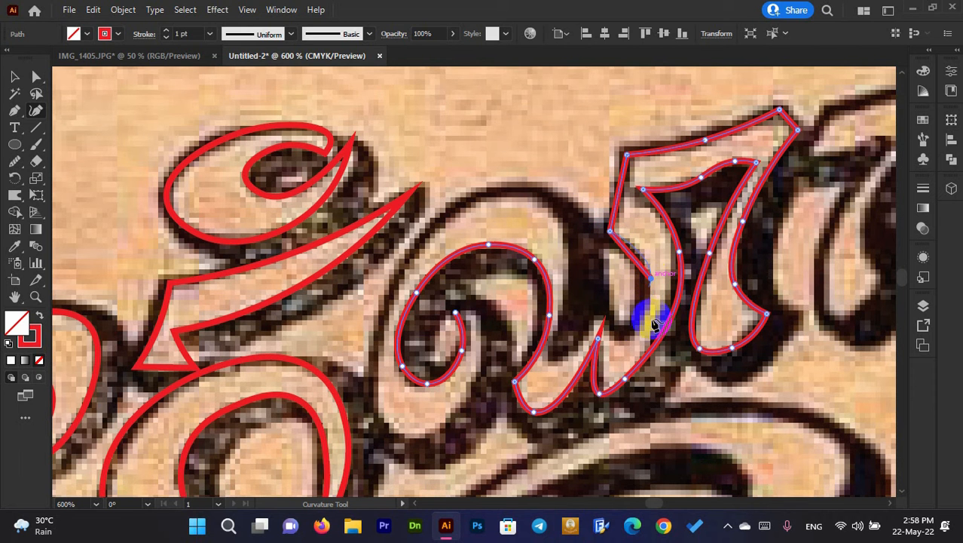
left_click(624, 341)
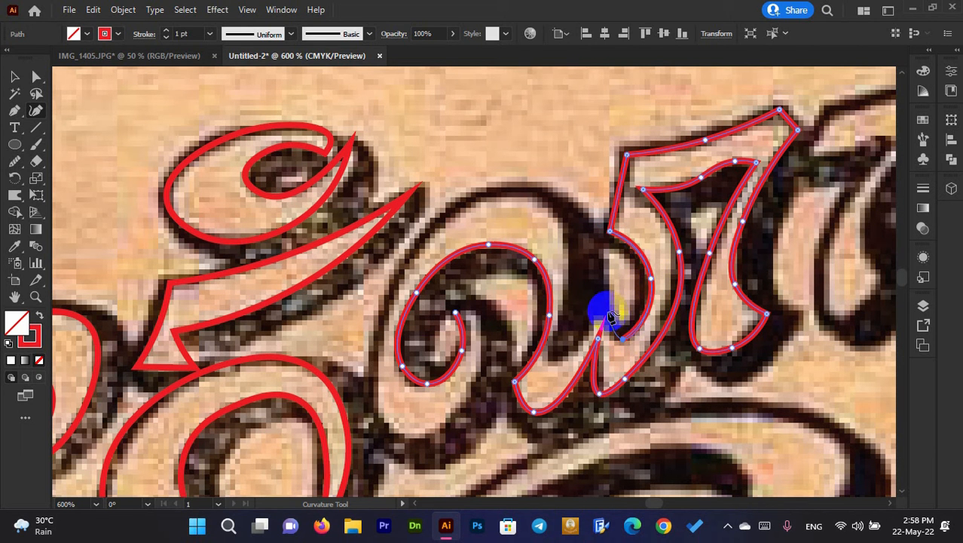
left_click(607, 304)
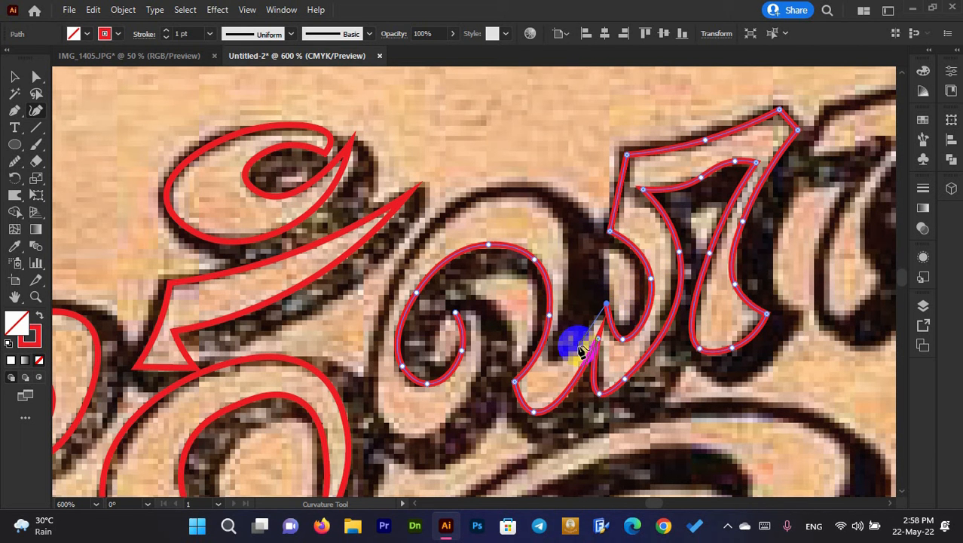
Trace from the pointed tip to the inner corner at the stem's base, up the stem, and over the large arch onto its outer side.
left_click(550, 363)
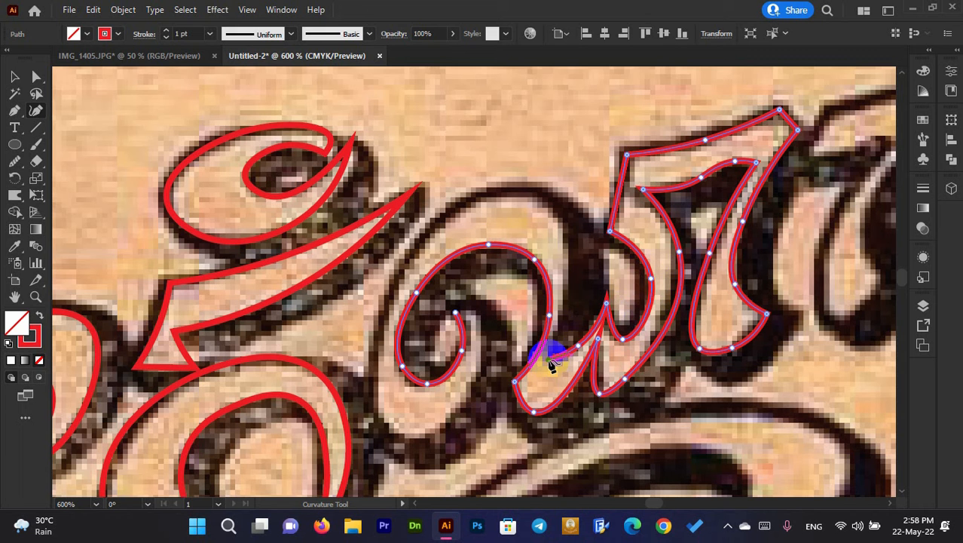
left_click(570, 304)
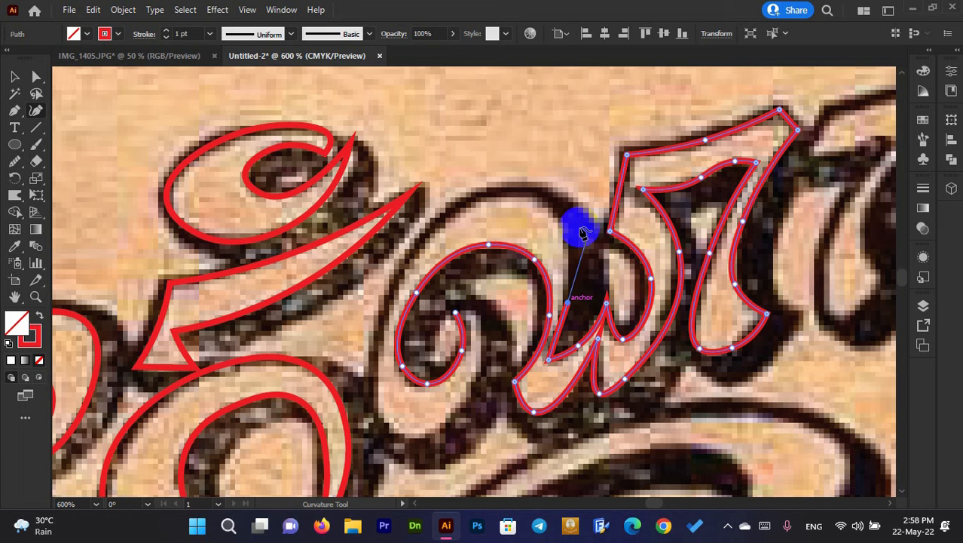
left_click(556, 210)
left_click(492, 195)
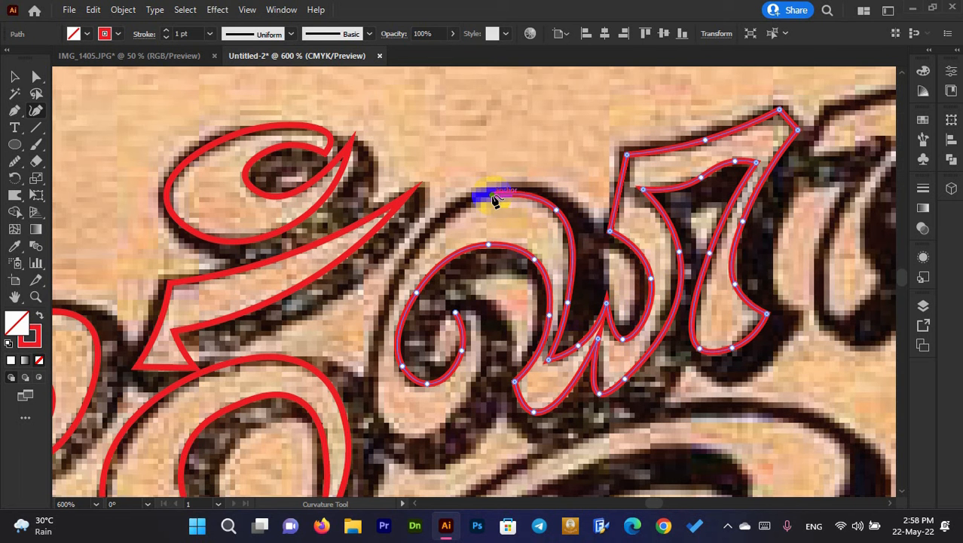
left_click(398, 279)
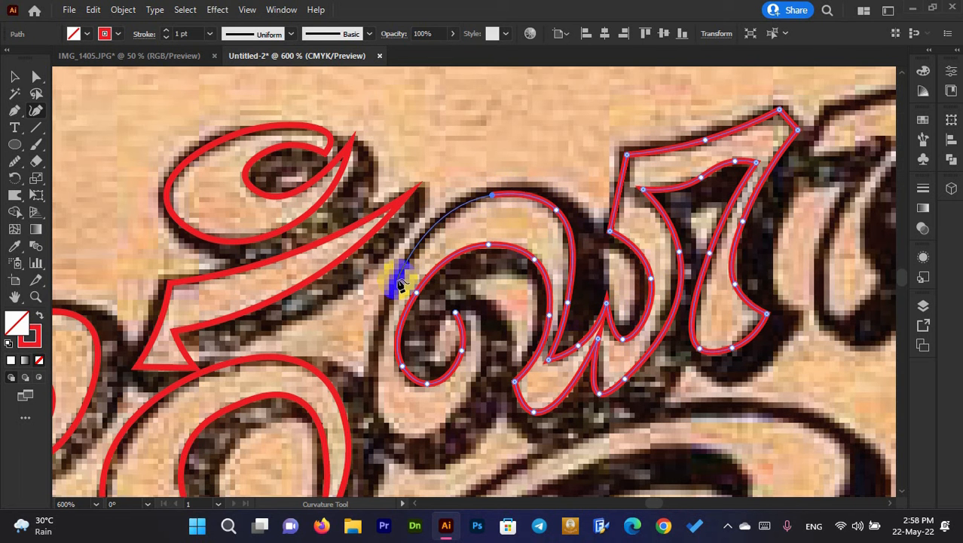
left_click(377, 352)
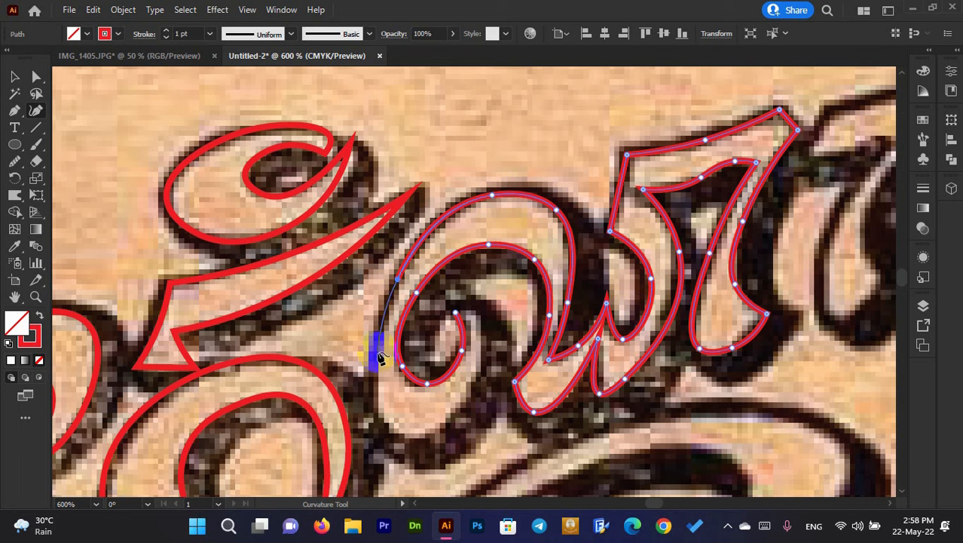
left_click(379, 415)
left_click(435, 434)
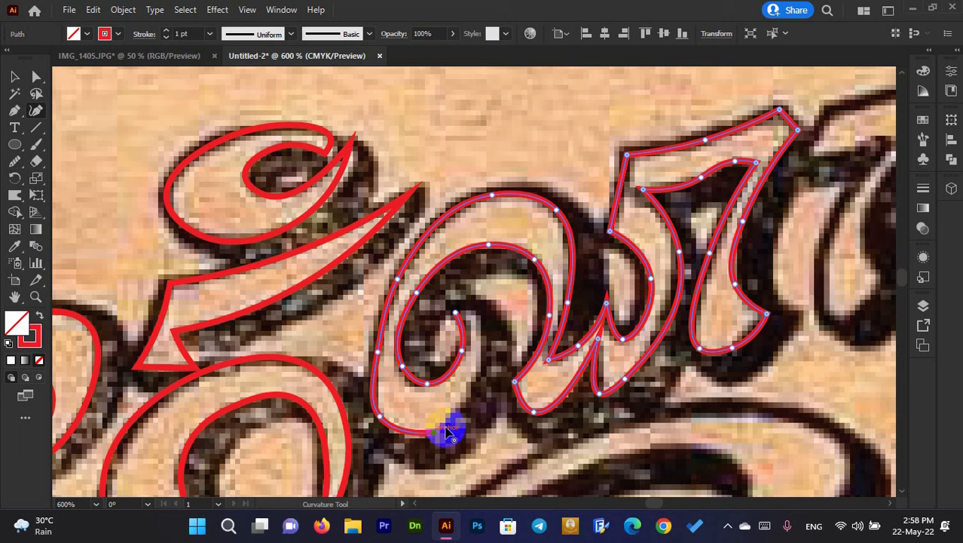
key("ctrl+z")
key("ctrl+z")
left_click(379, 441)
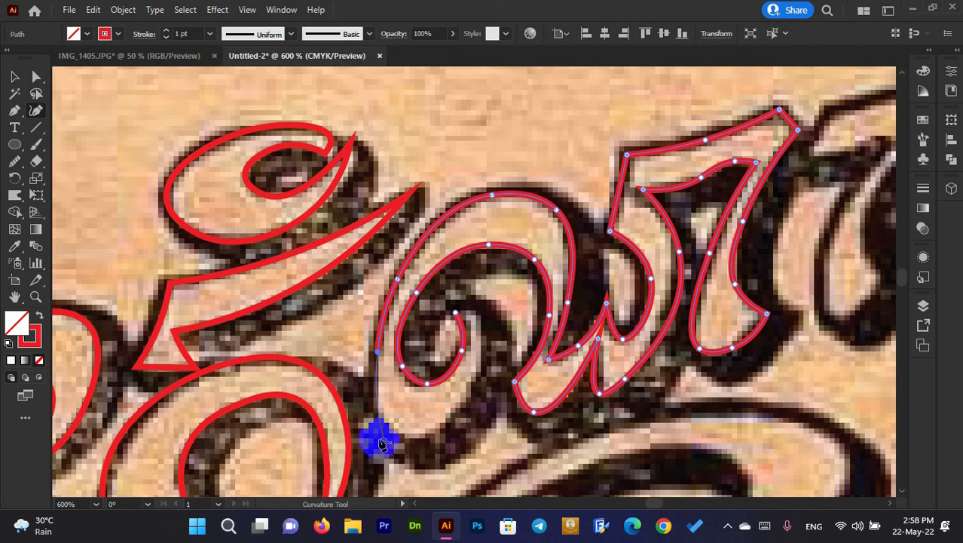
Trace around the base of the first bowl and up the curl's outer side, closing the outline at its starting point.
left_click(391, 426)
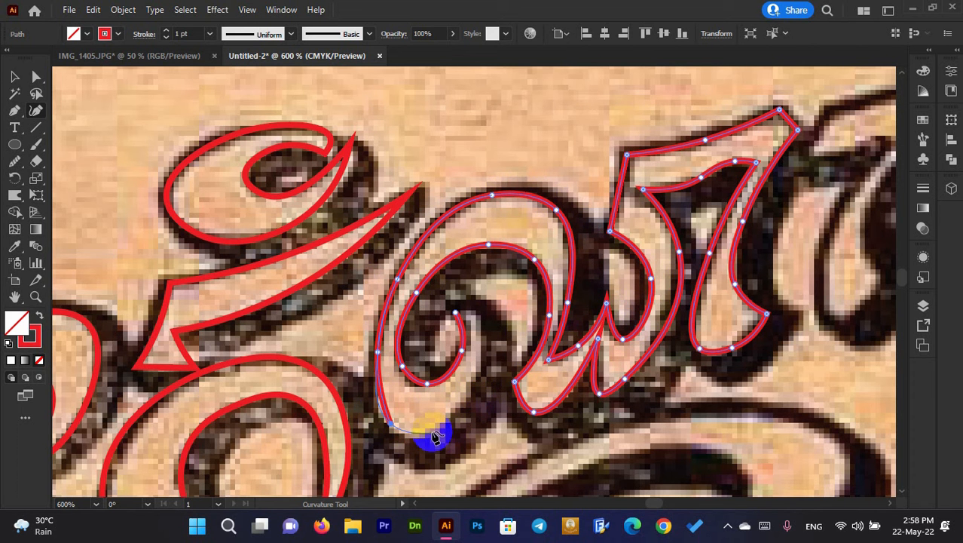
left_click(432, 430)
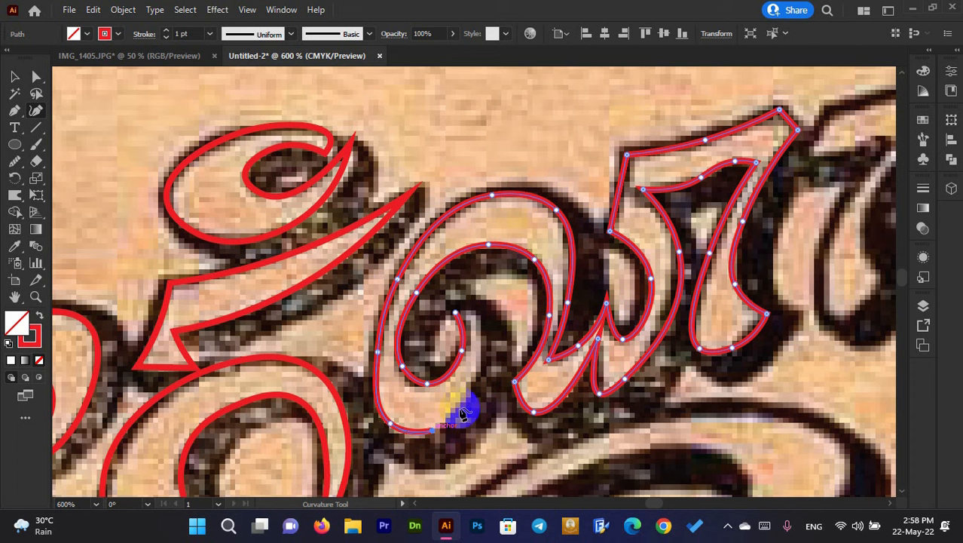
left_click(486, 350)
left_click(458, 312)
left_click(459, 311)
Start the next letter's outline, tracing its top bar's slanted left end, upper edge through a midpoint, and short slanted right end.
scroll(459, 313, "down", 4)
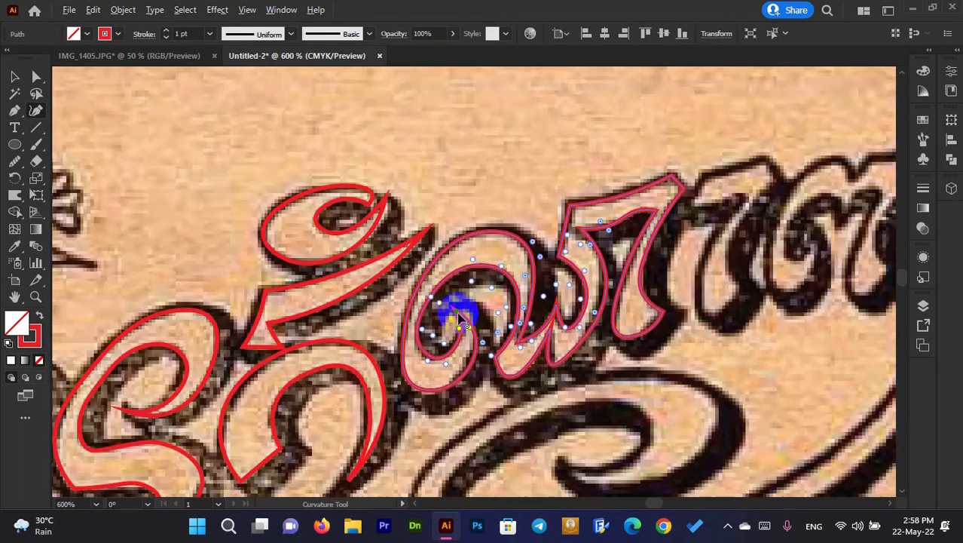
scroll(568, 260, "up", 1)
scroll(568, 260, "up", 2)
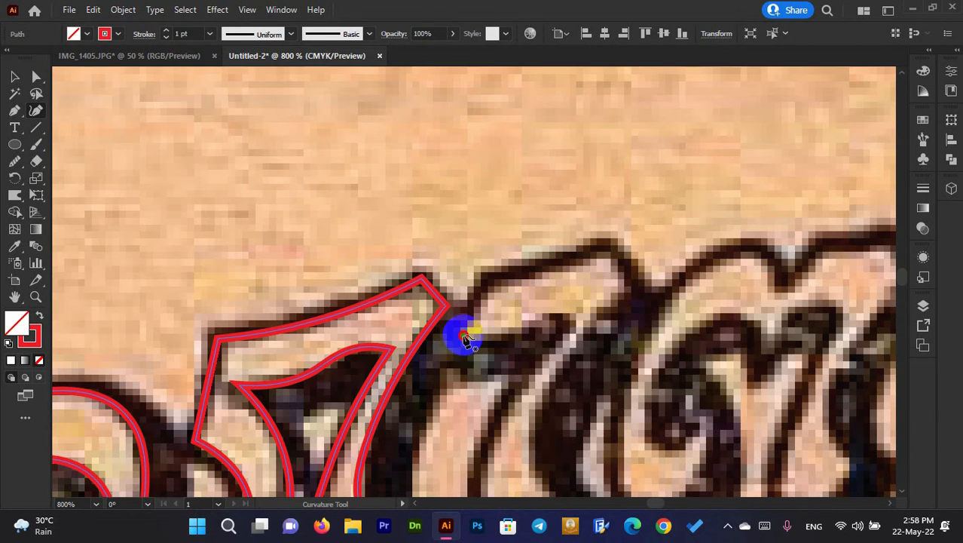
left_click(463, 335)
left_click(488, 288)
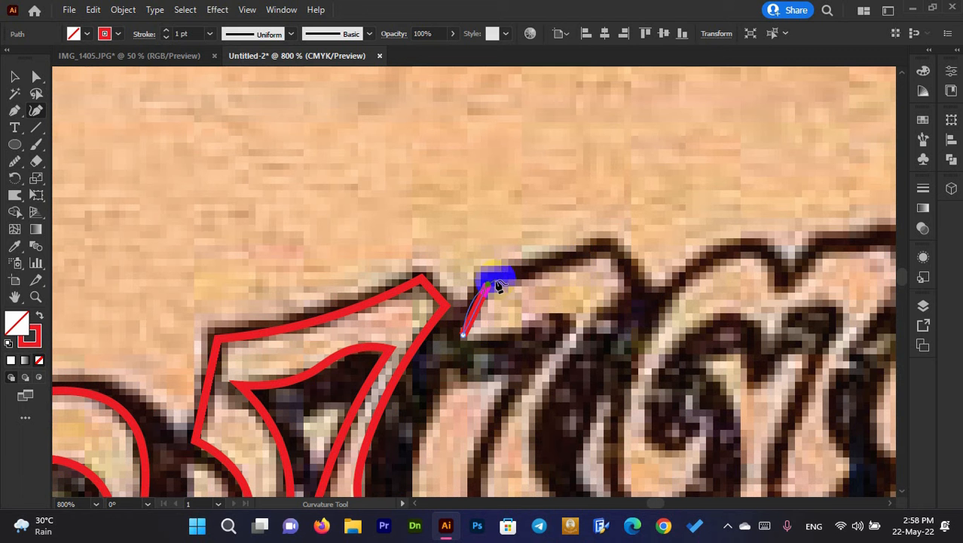
left_click(544, 272)
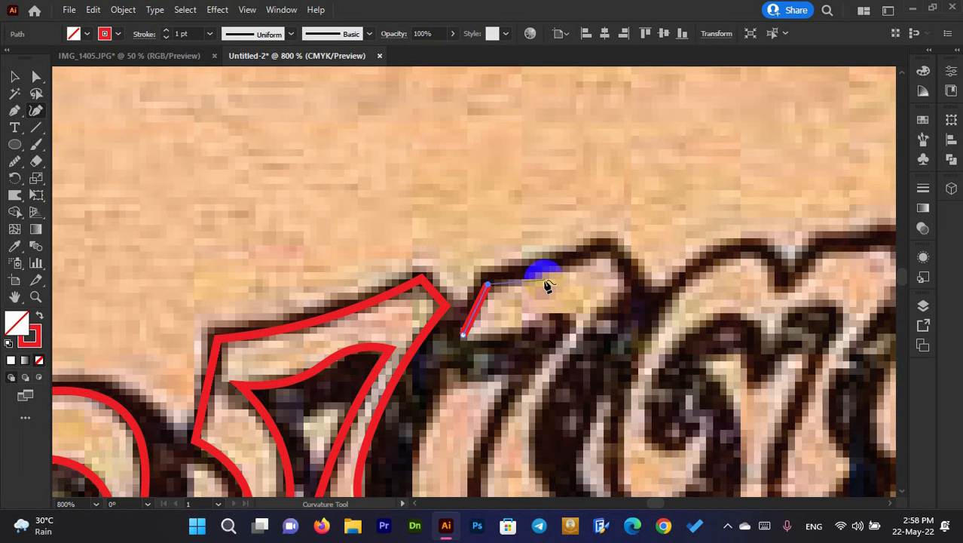
left_click(606, 246)
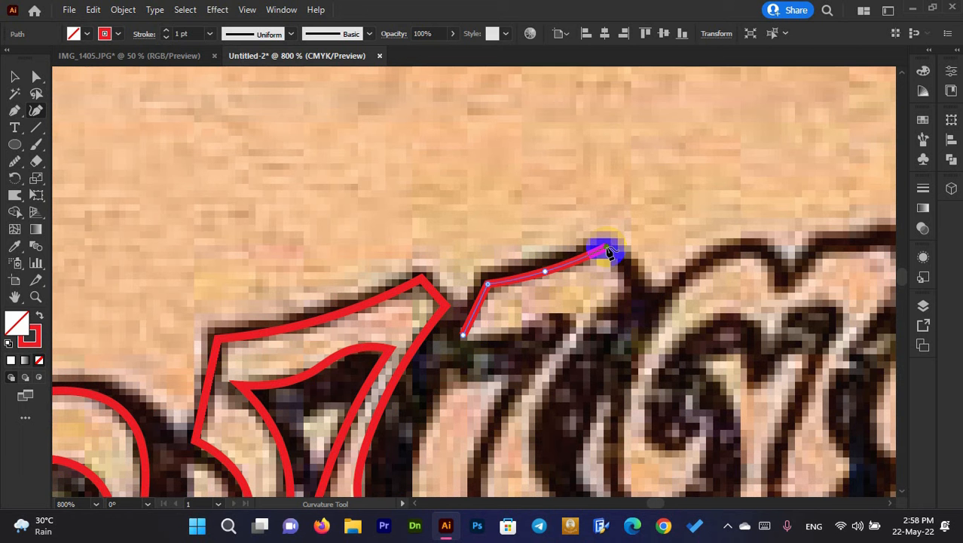
left_click(630, 283)
scroll(603, 257, "down", 2)
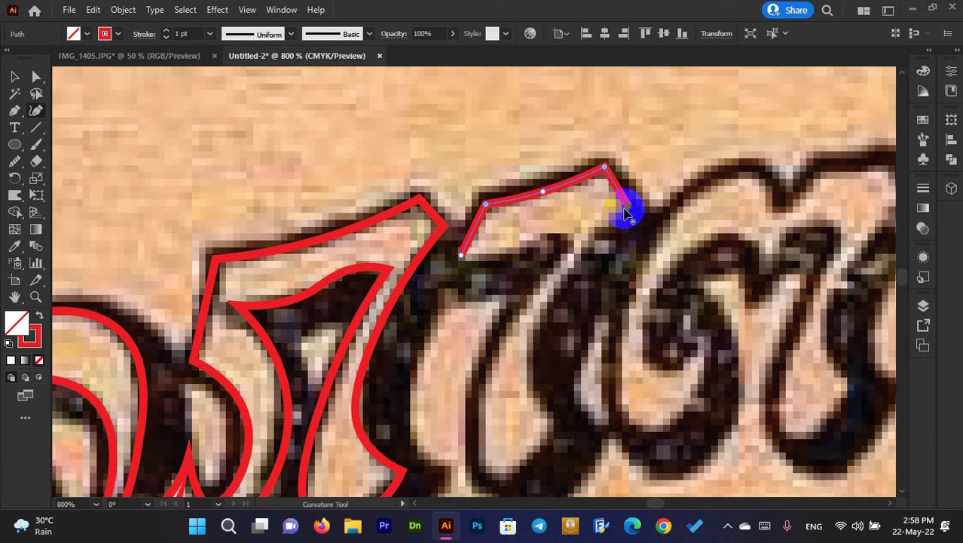
left_click(631, 211)
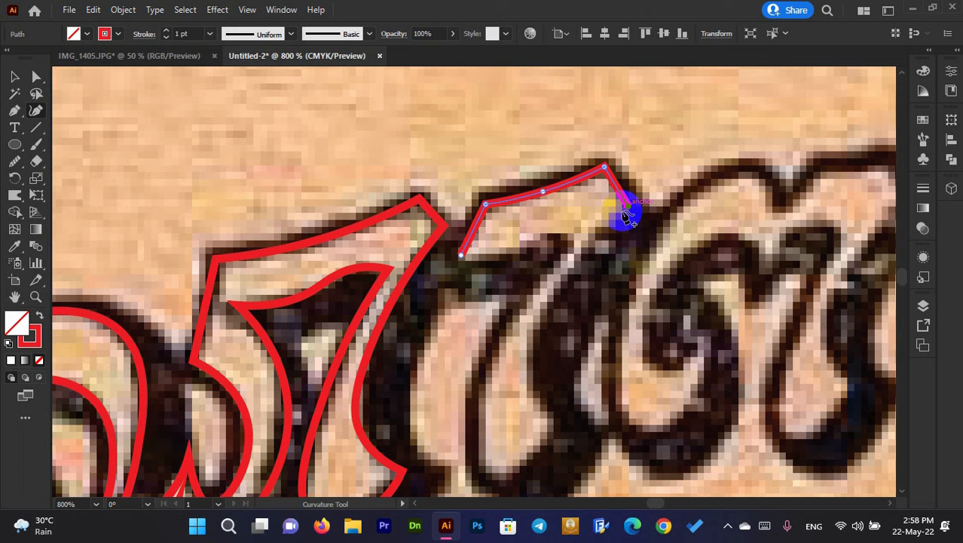
Trace from the top bar's right end down the stem's curved right side and across the slanted foot to its lowest corner.
left_click(580, 254)
left_click(532, 345)
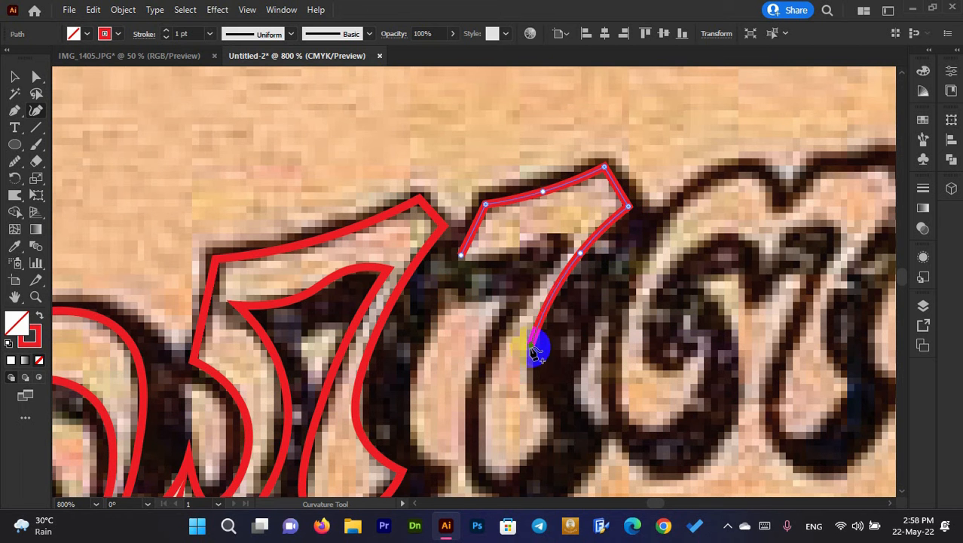
left_click_drag(558, 433, 632, 348)
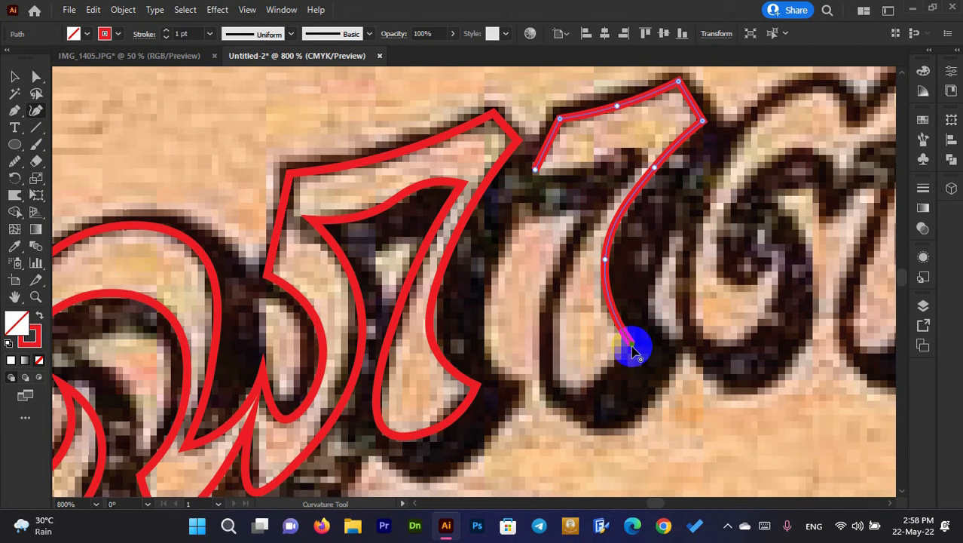
left_click(632, 347)
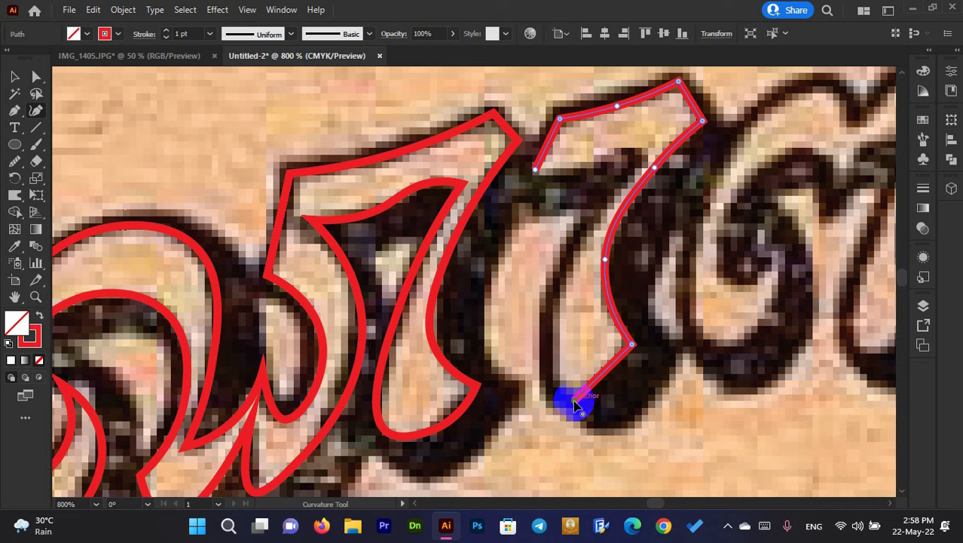
Trace up the stem's curved left side and back along the top bar's underside, closing the outline at its starting point.
left_click(551, 318)
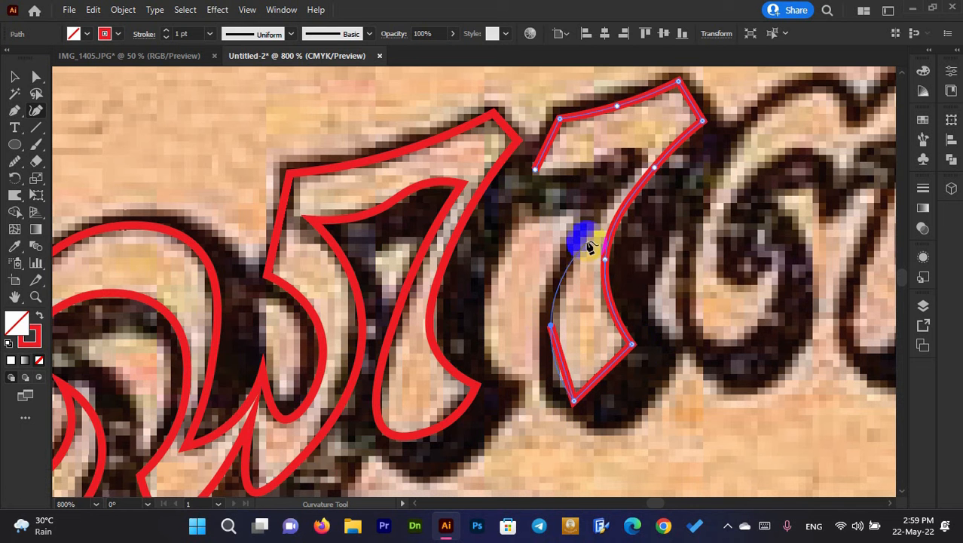
left_click(651, 165)
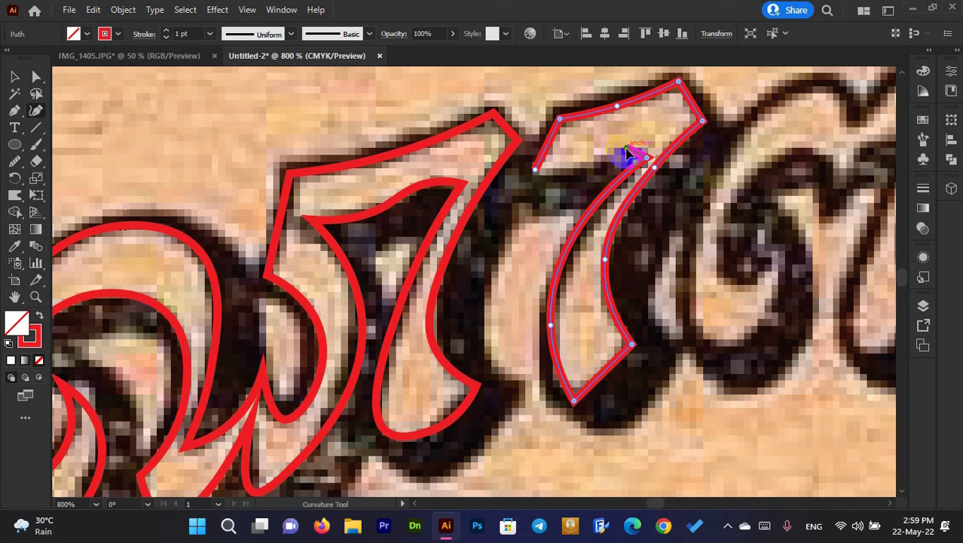
left_click(627, 150)
left_click(581, 170)
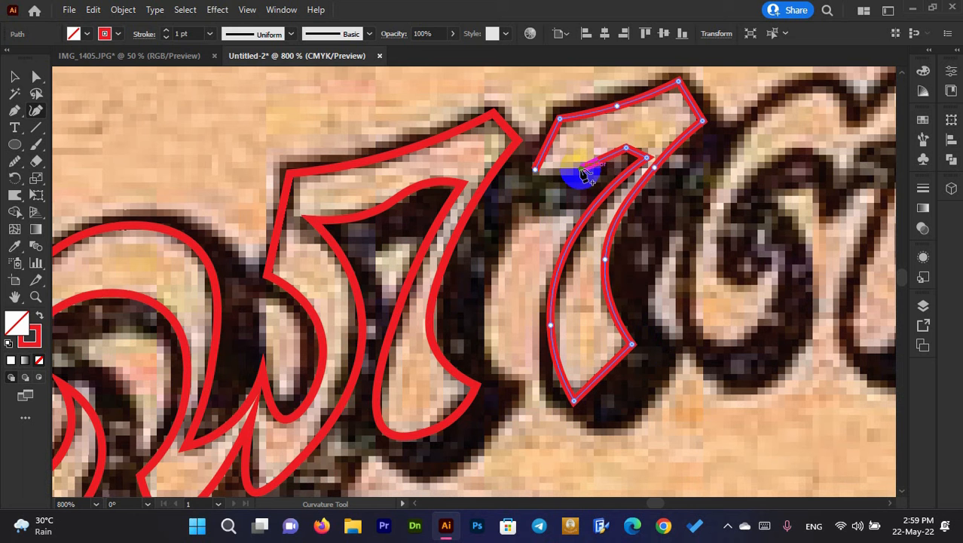
left_click(536, 170)
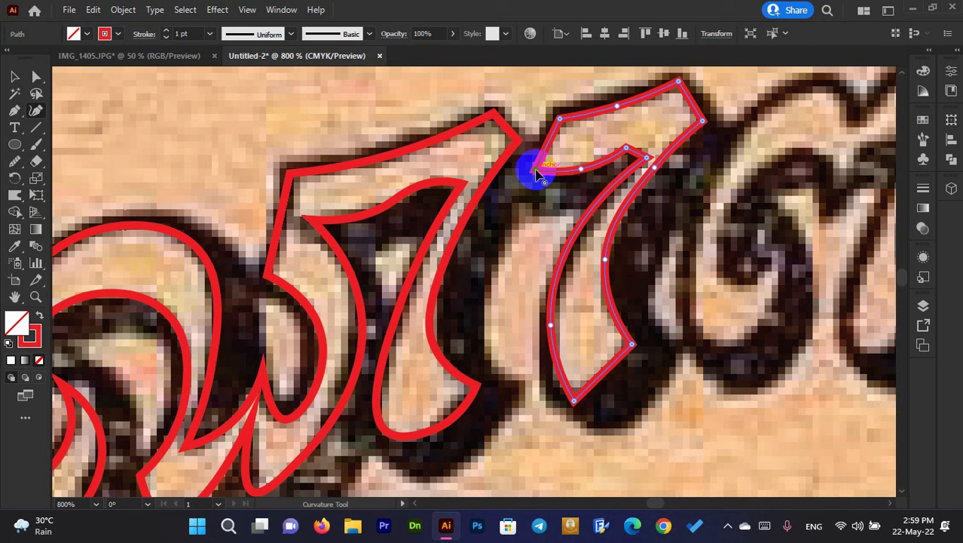
Start the double-humped letter's outline at the curl's inner end, tracing around the curl's base and up the outer left side.
scroll(536, 173, "down", 5)
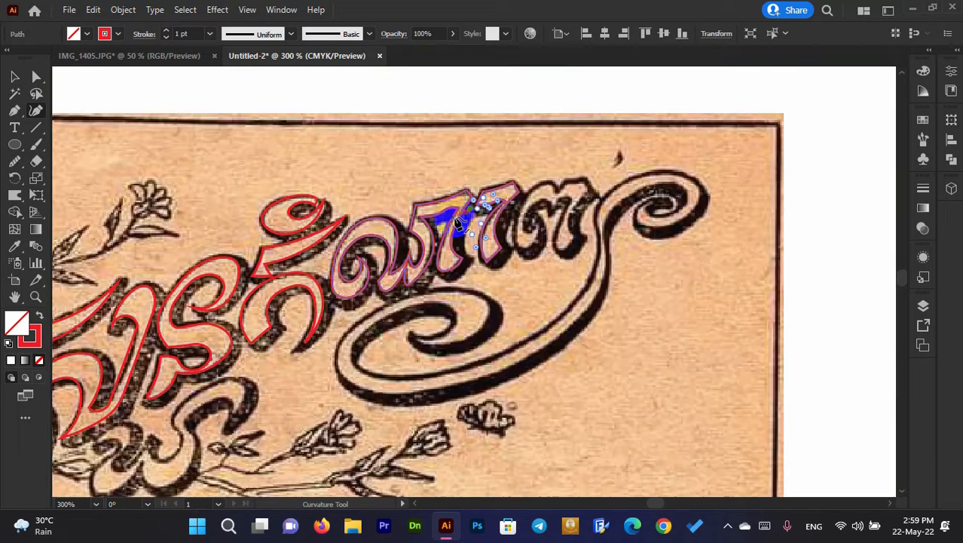
scroll(498, 215, "up", 3)
scroll(498, 215, "up", 3)
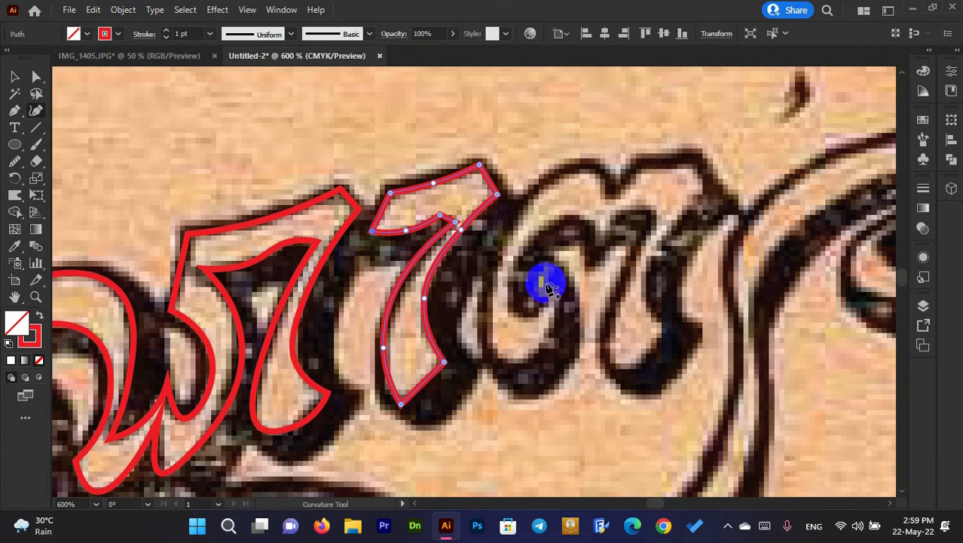
left_click(546, 275)
left_click(557, 323)
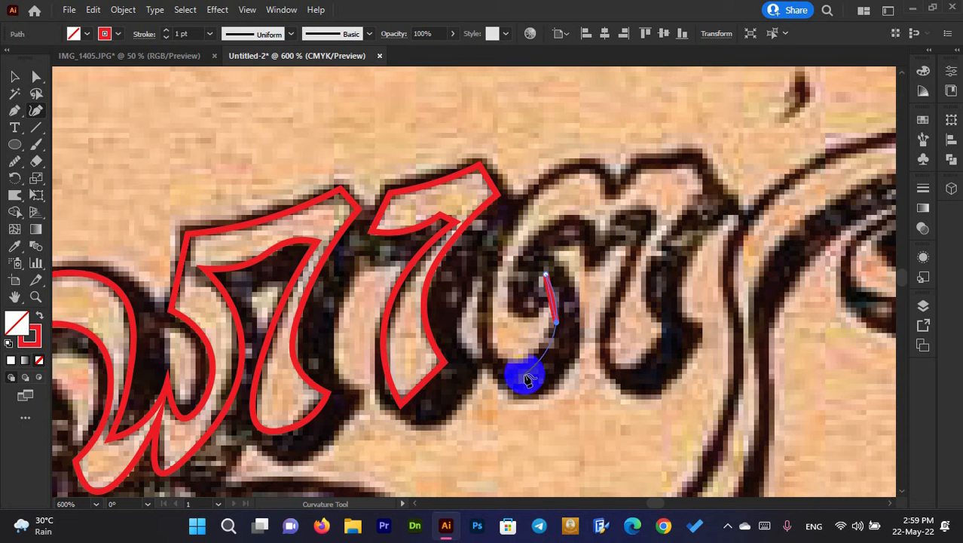
left_click(515, 365)
left_click(484, 334)
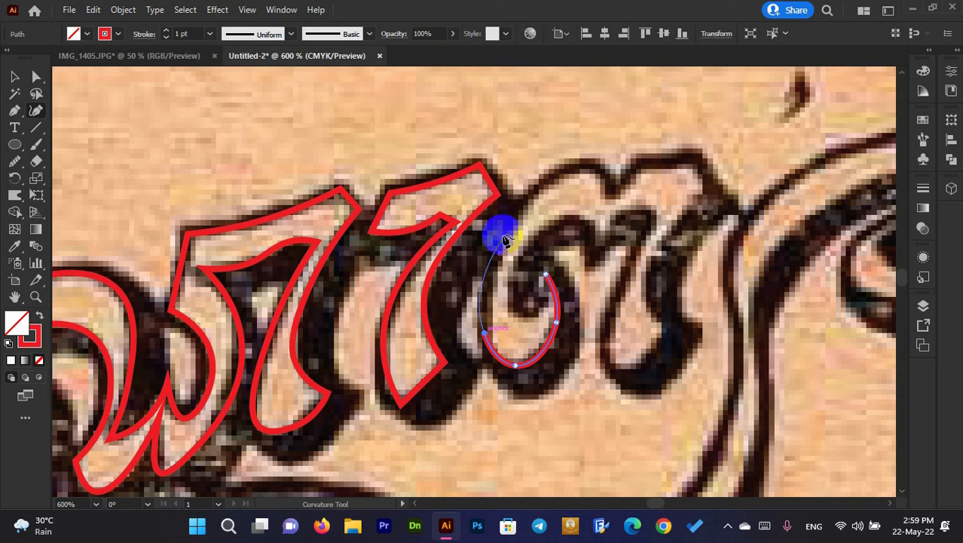
left_click(551, 178)
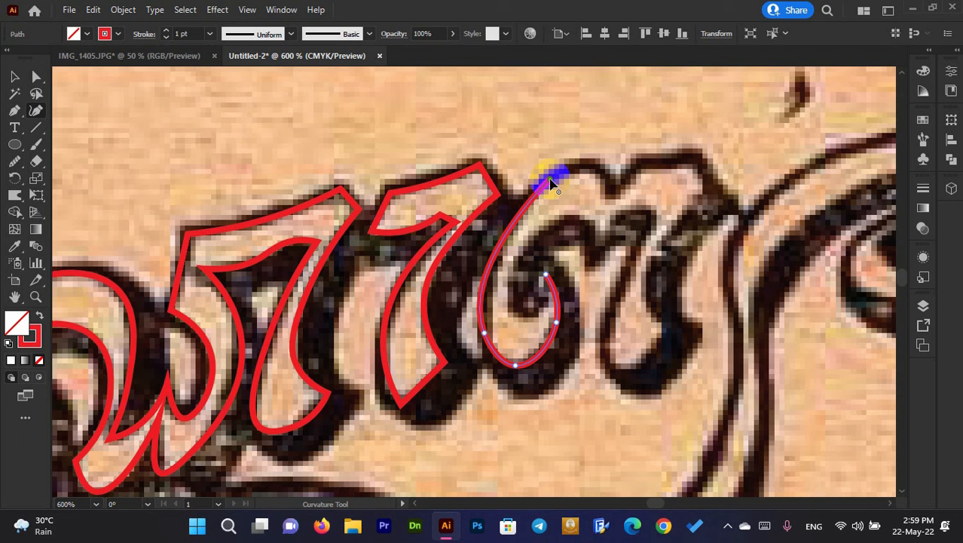
Continue the double-humped letter's outline over the first hump, through the V-notch, along the second hump's top, and down its short slanted right end.
left_click(596, 166)
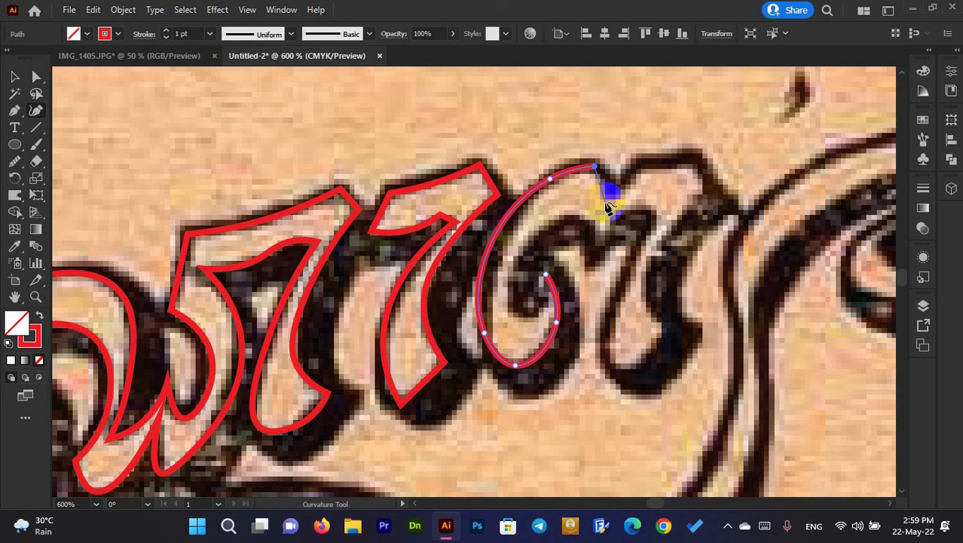
left_click(605, 202)
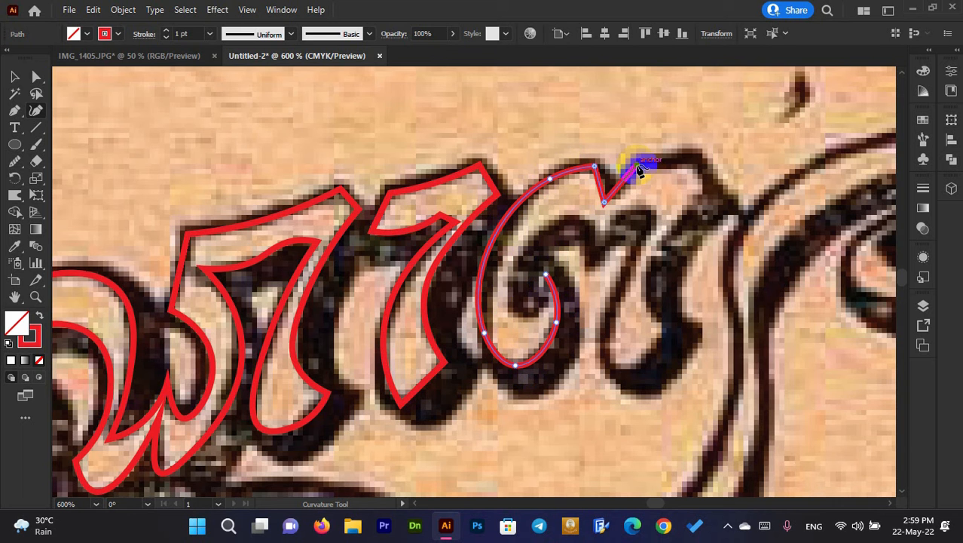
left_click(637, 165)
left_click(670, 163)
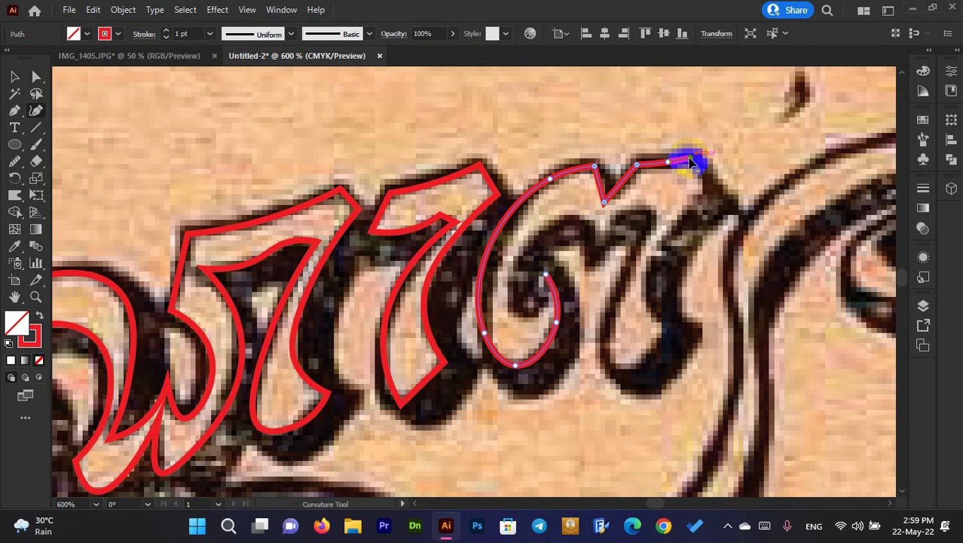
left_click(690, 161)
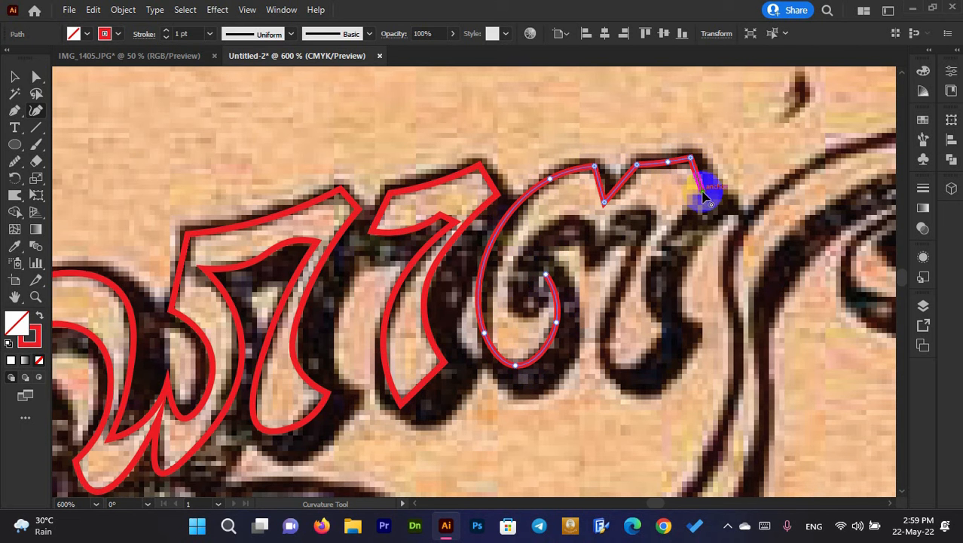
left_click(702, 192)
Trace down the right stem's curved right side, around its foot, and back up the stem's left side.
left_click(656, 247)
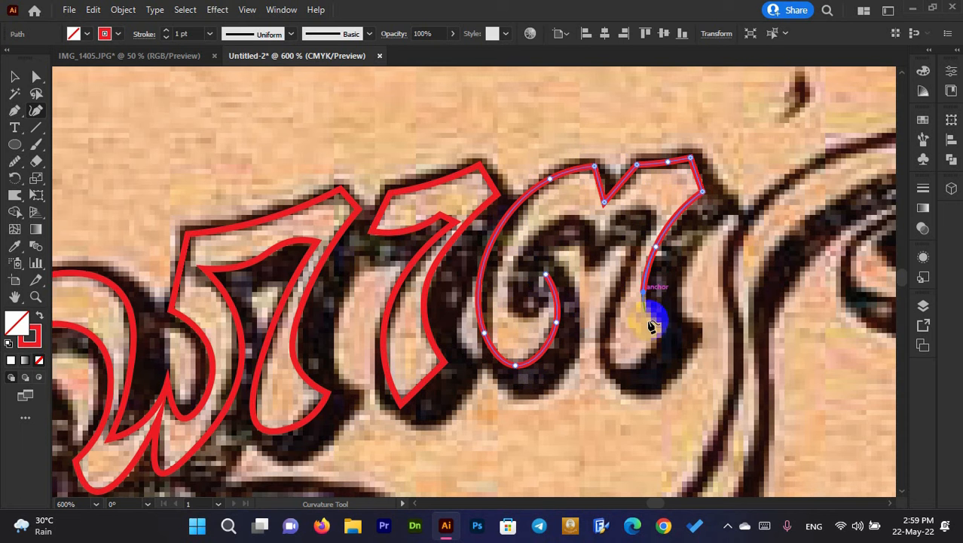
left_click(655, 329)
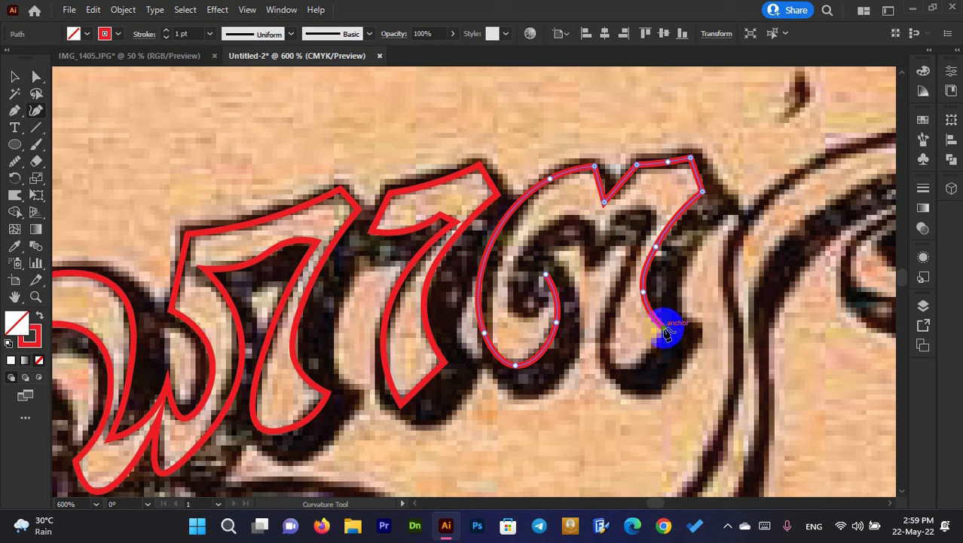
left_click(623, 370)
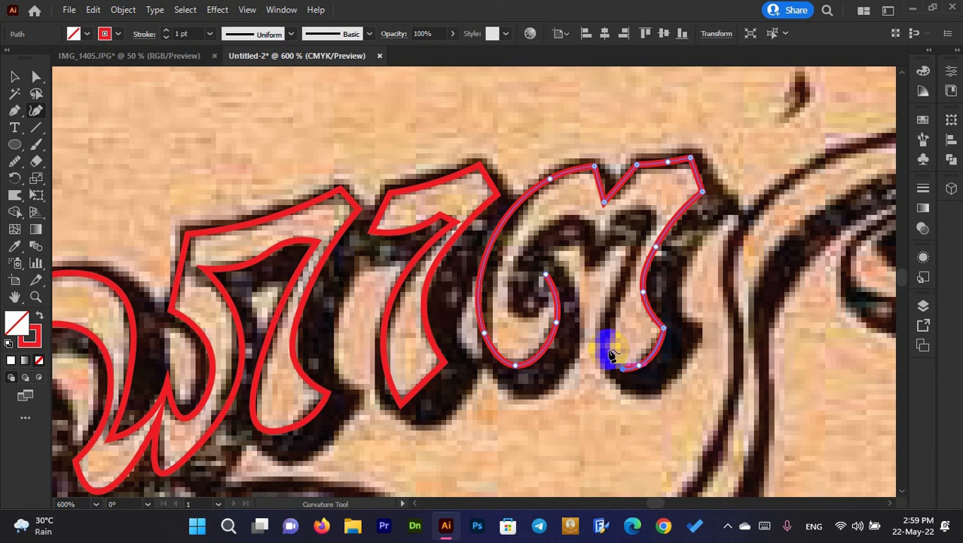
left_click(607, 328)
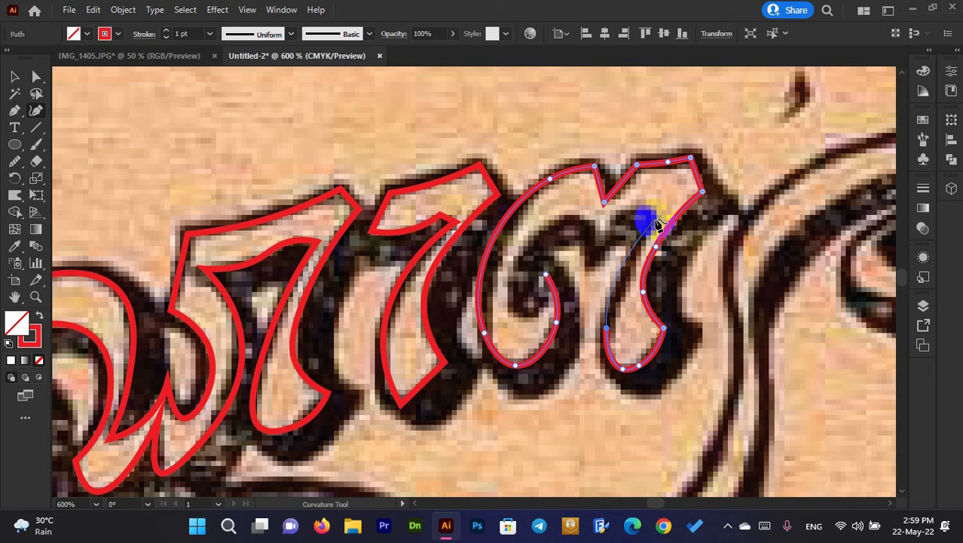
left_click(632, 273)
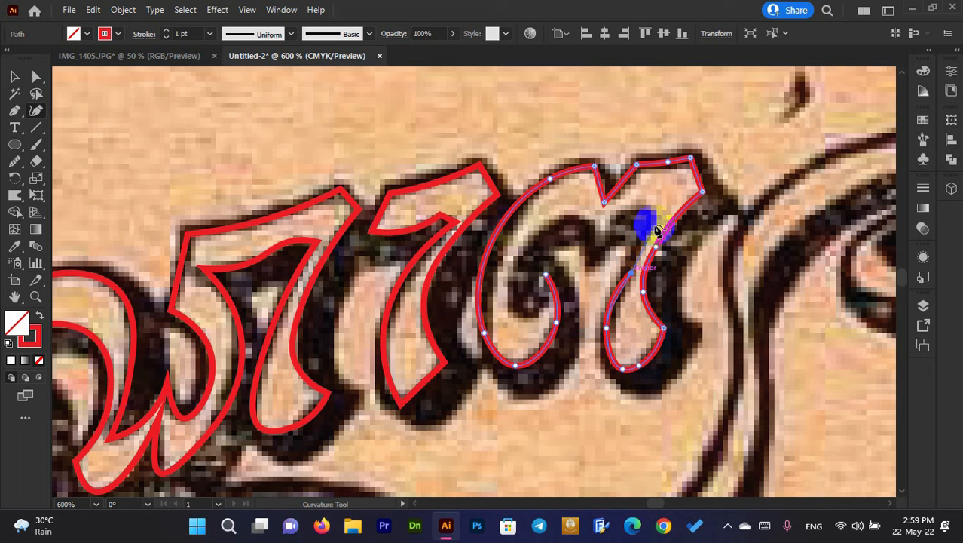
Trace the underside of both humps and the curl's inner edge, closing the double-humped letter's outline at its starting point.
left_click(660, 221)
left_click(631, 208)
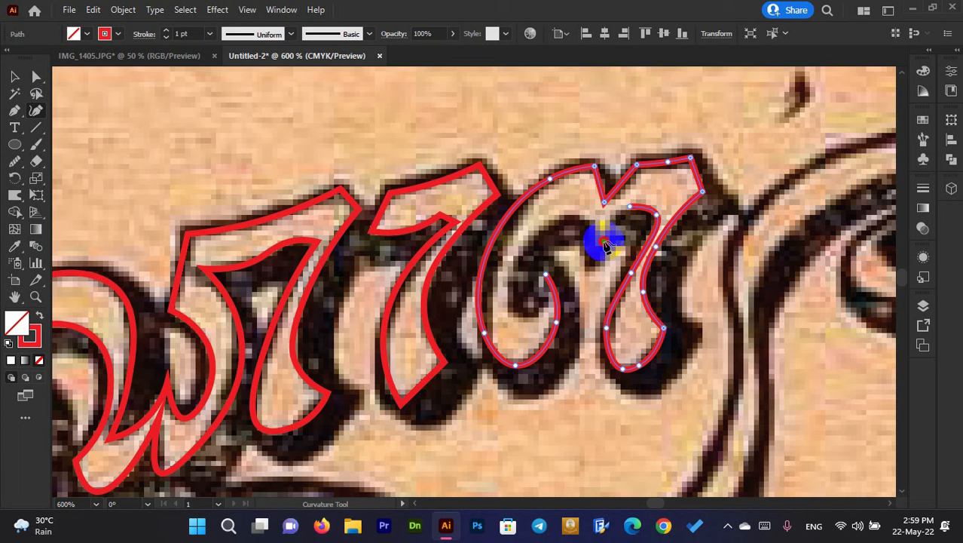
left_click(548, 227)
left_click(511, 274)
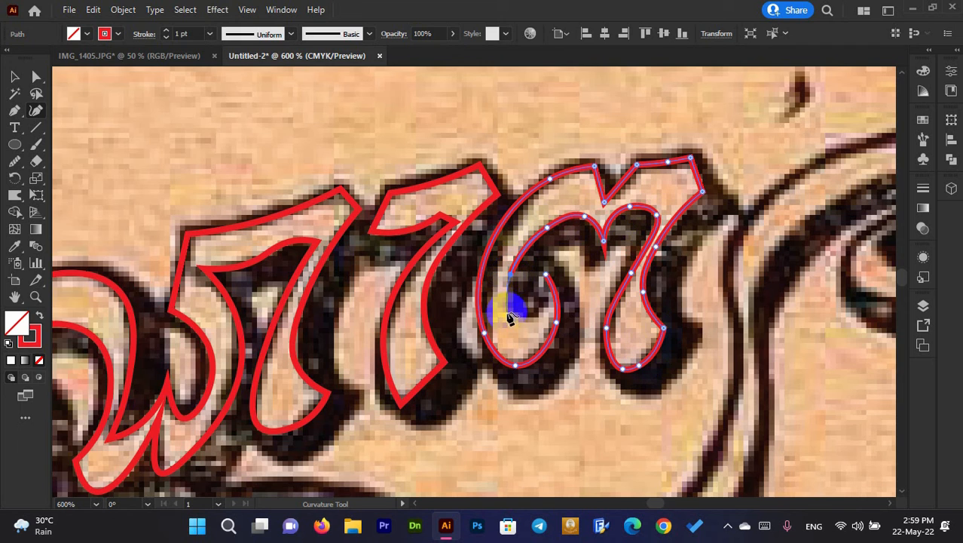
left_click(514, 315)
left_click(536, 316)
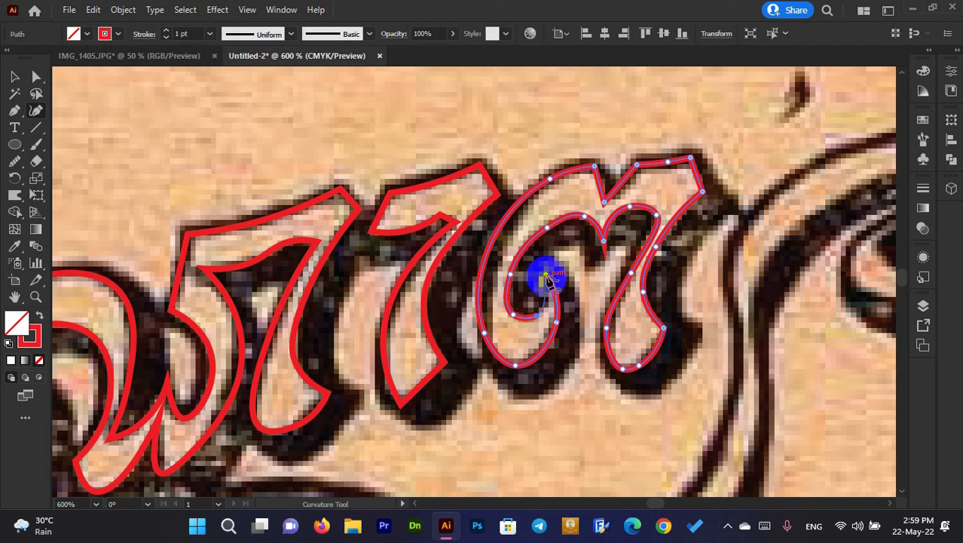
Start the long flourish's outline at the lower spiral's inner tip, tracing around its right bend and over its top edge toward the left.
scroll(552, 282, "down", 3)
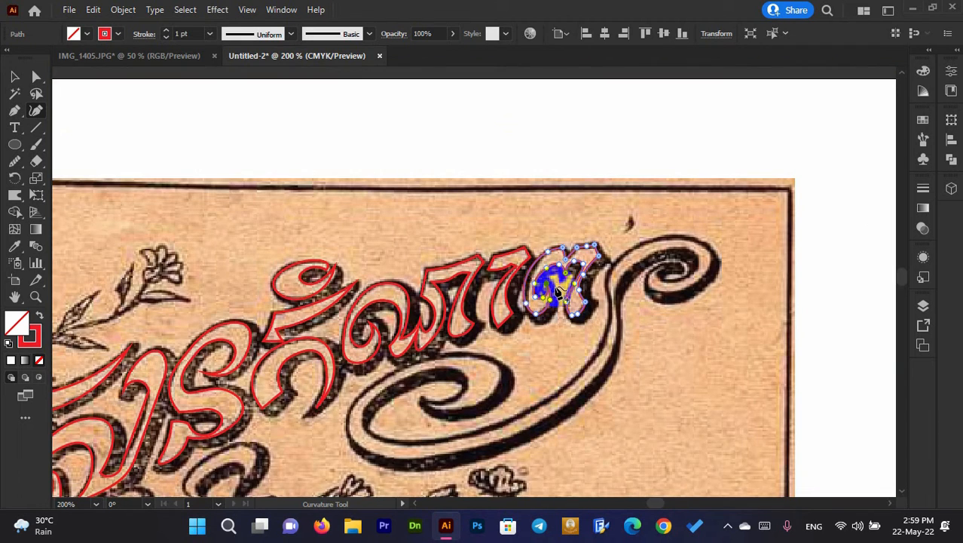
scroll(569, 275, "down", 3)
scroll(451, 296, "up", 1)
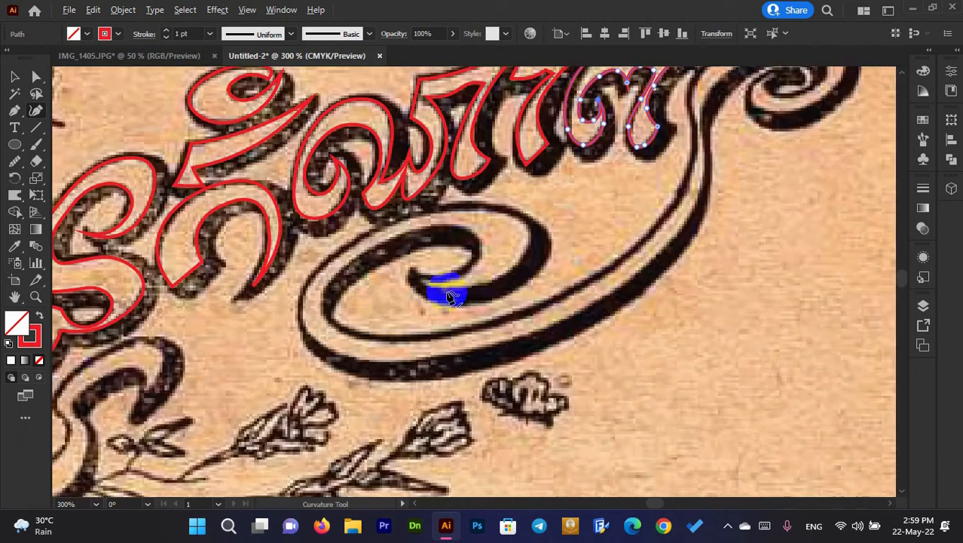
scroll(450, 296, "down", 2)
scroll(451, 289, "up", 2)
scroll(451, 291, "up", 1)
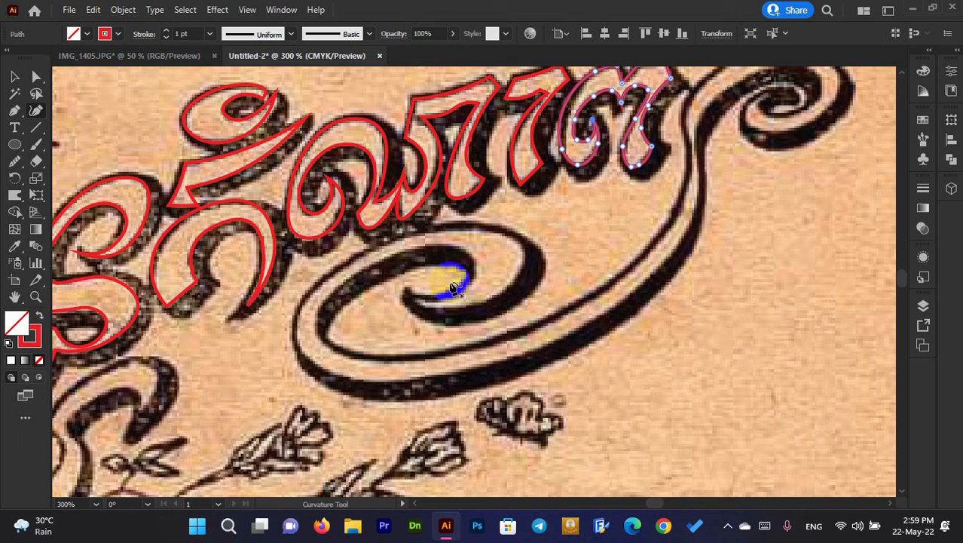
left_click(410, 299)
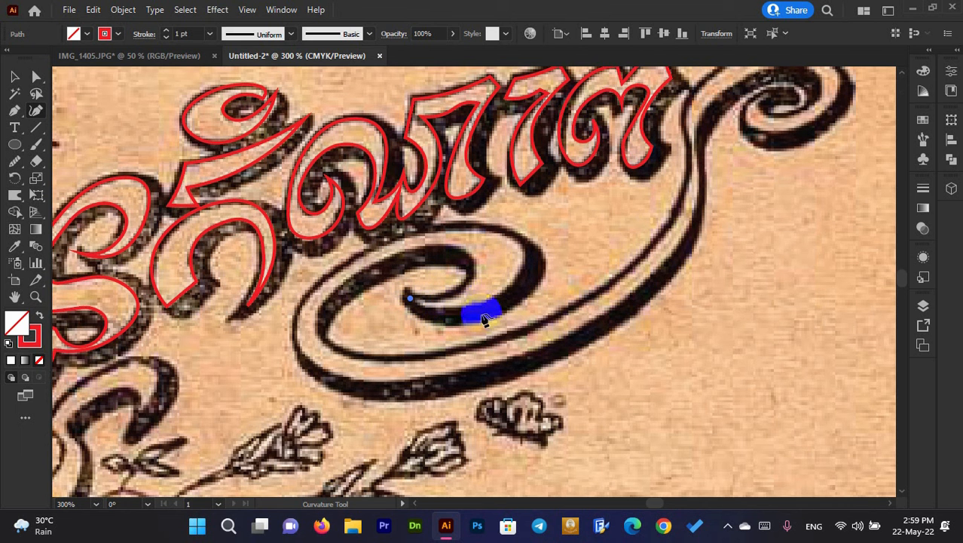
left_click(492, 306)
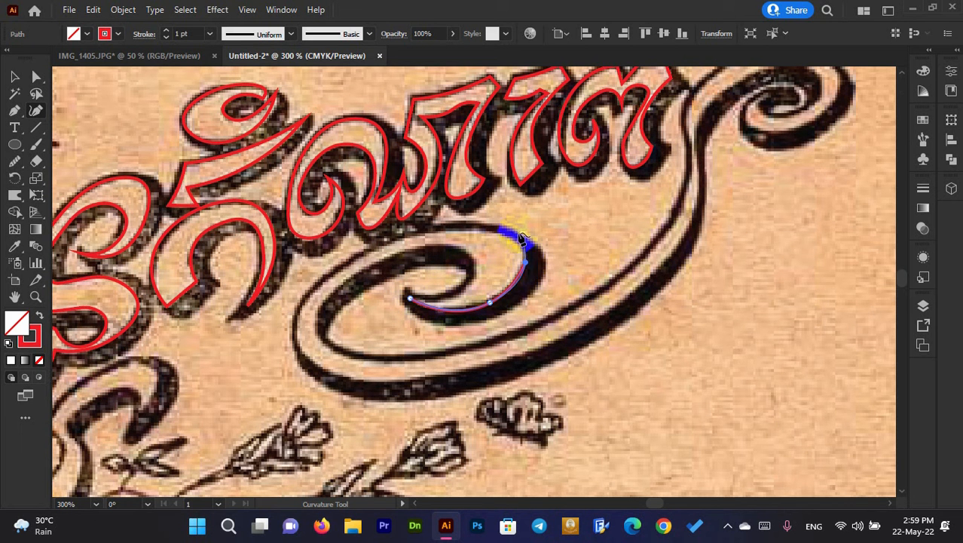
left_click(487, 229)
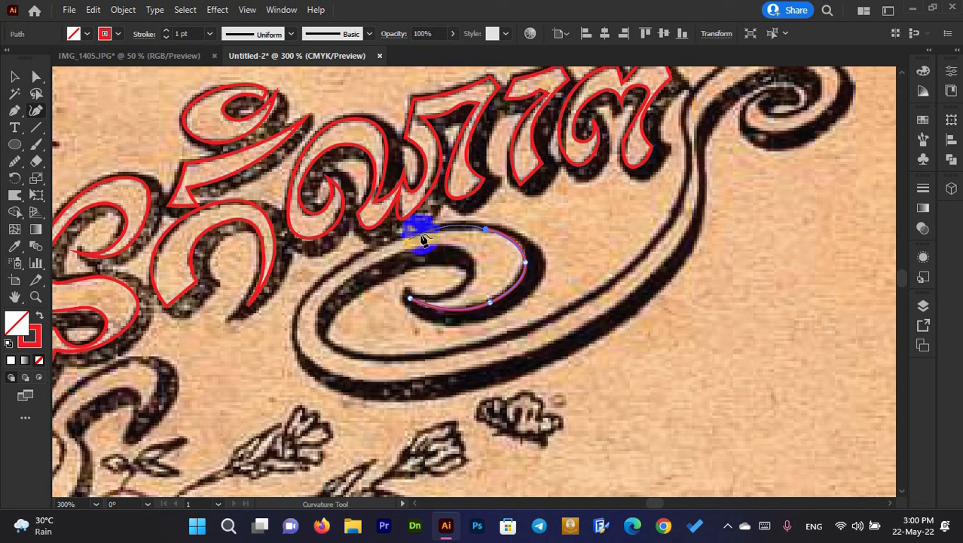
left_click(343, 265)
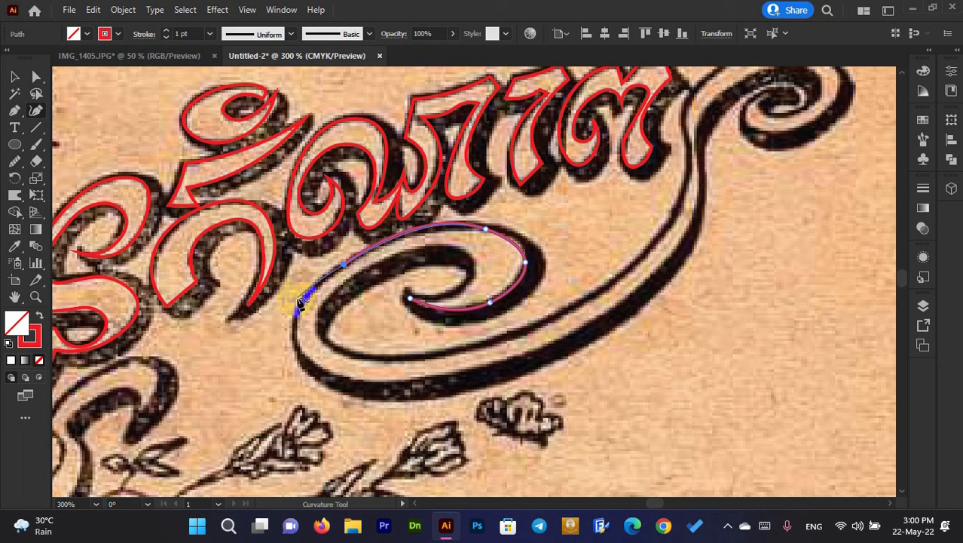
Trace around the lower spiral's left end, along the flourish's sweeping bottom edge, and up to the narrow neck.
left_click(299, 312)
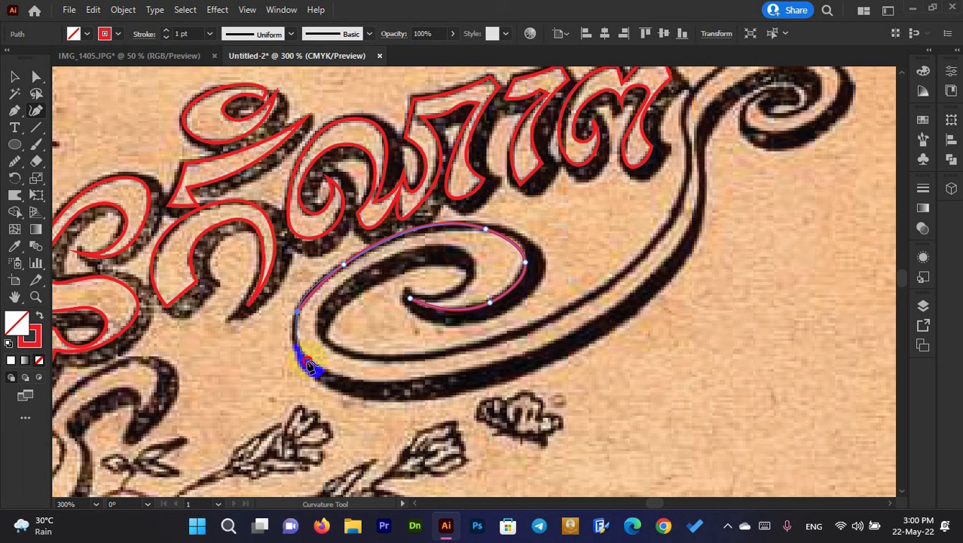
left_click(309, 364)
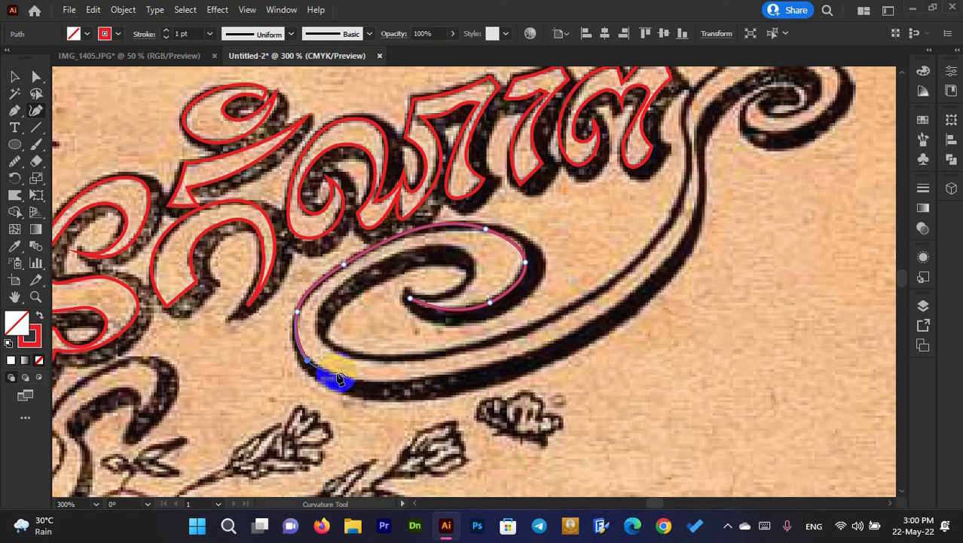
left_click(336, 373)
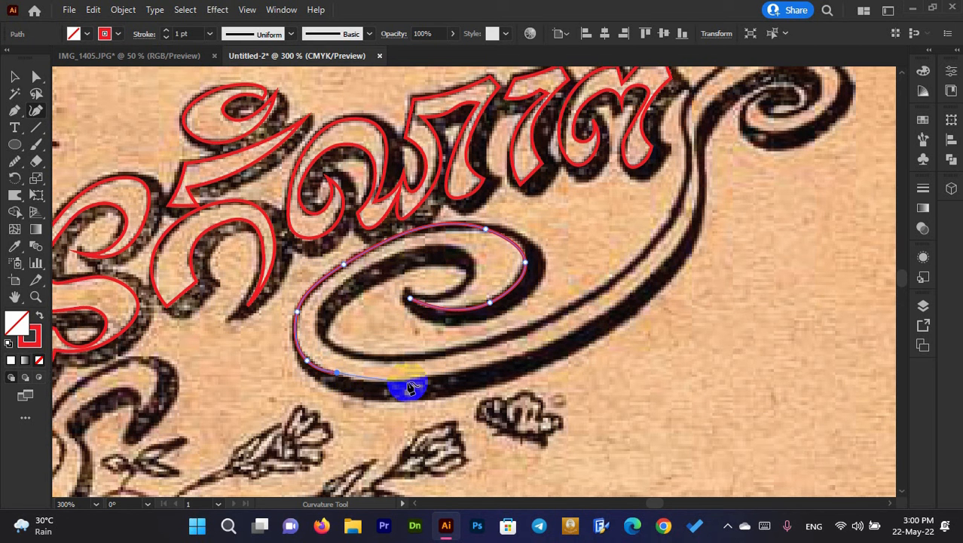
key("ctrl+z")
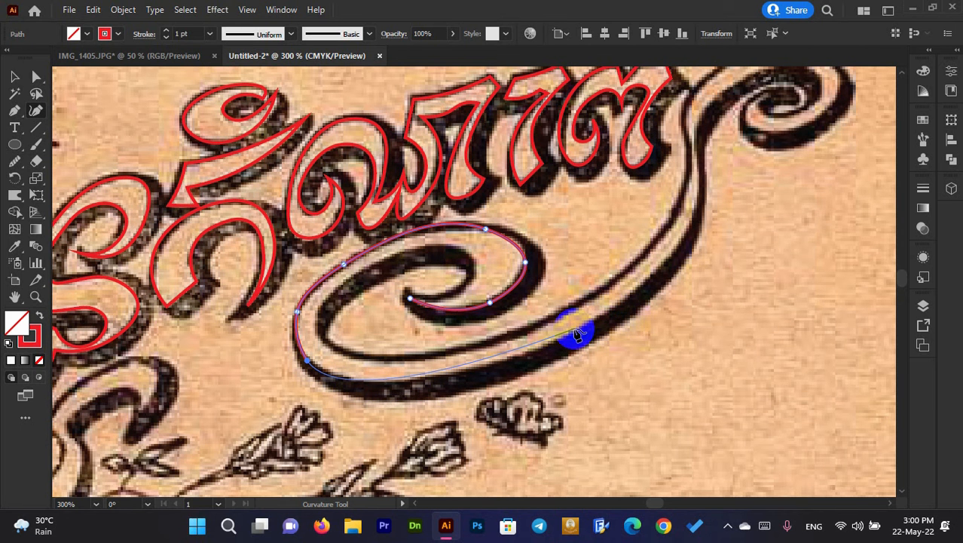
left_click(572, 333)
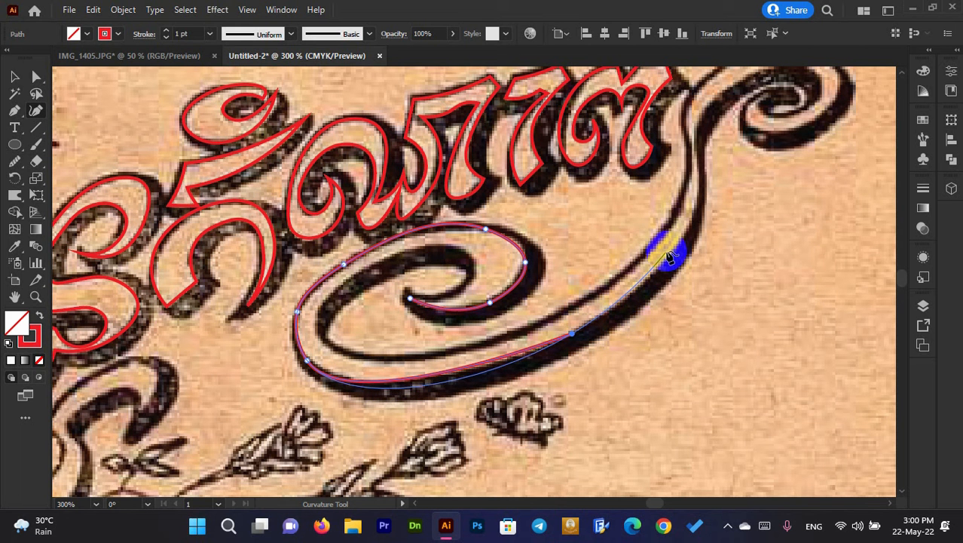
left_click(692, 223)
left_click_drag(695, 202, 522, 349)
left_click(526, 293)
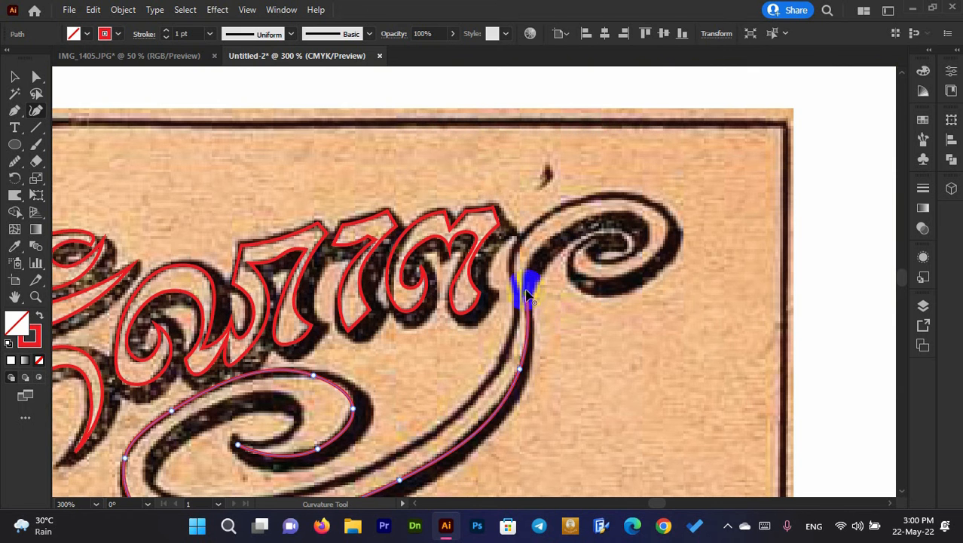
left_click(536, 250)
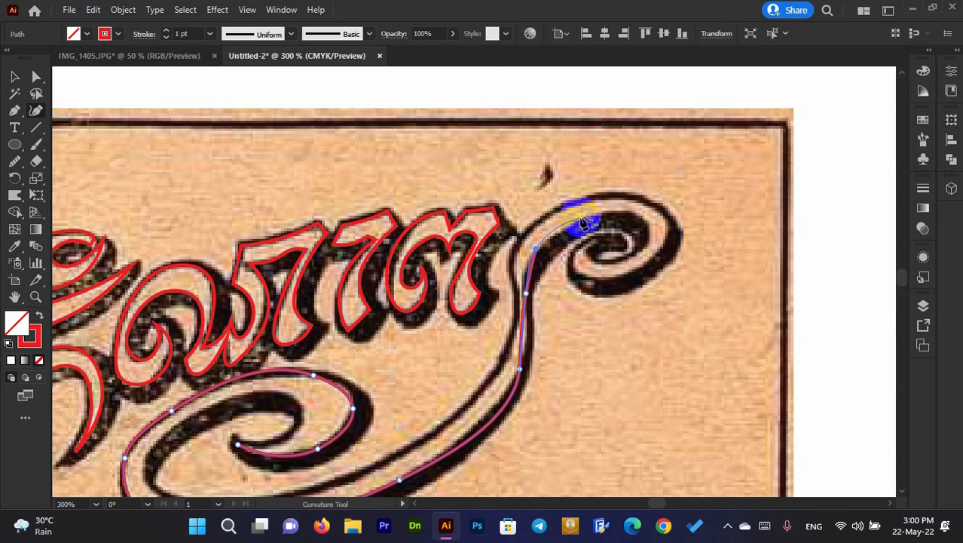
left_click(610, 213)
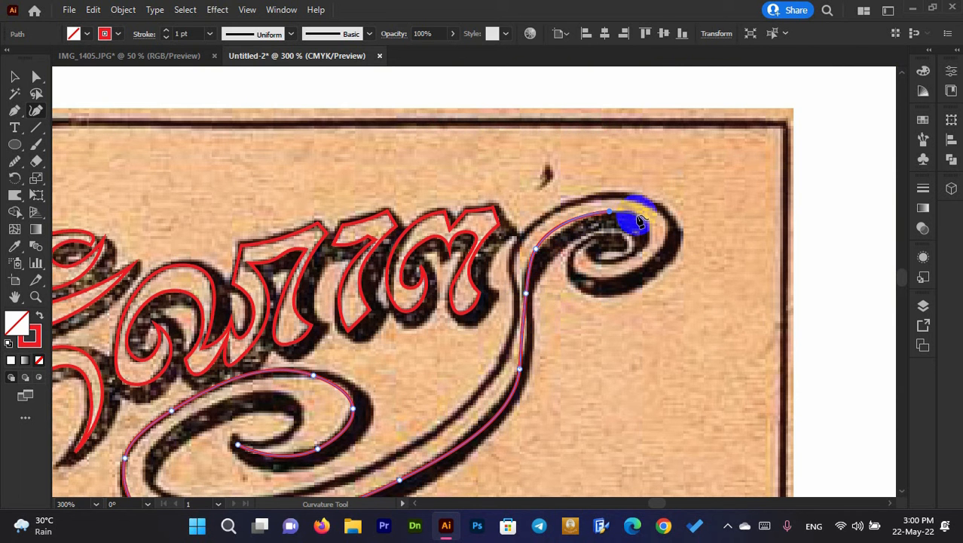
key("ctrl+z")
key("ctrl+z")
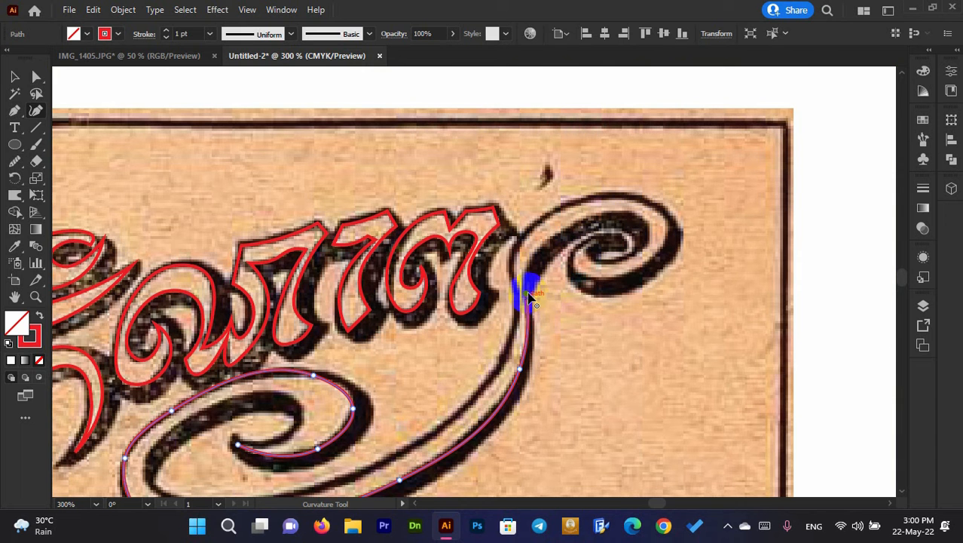
Trace from the narrow neck over the upper spiral's inner band edge and around its right bend to the underside of the inner coil.
left_click(528, 293)
left_click(541, 244)
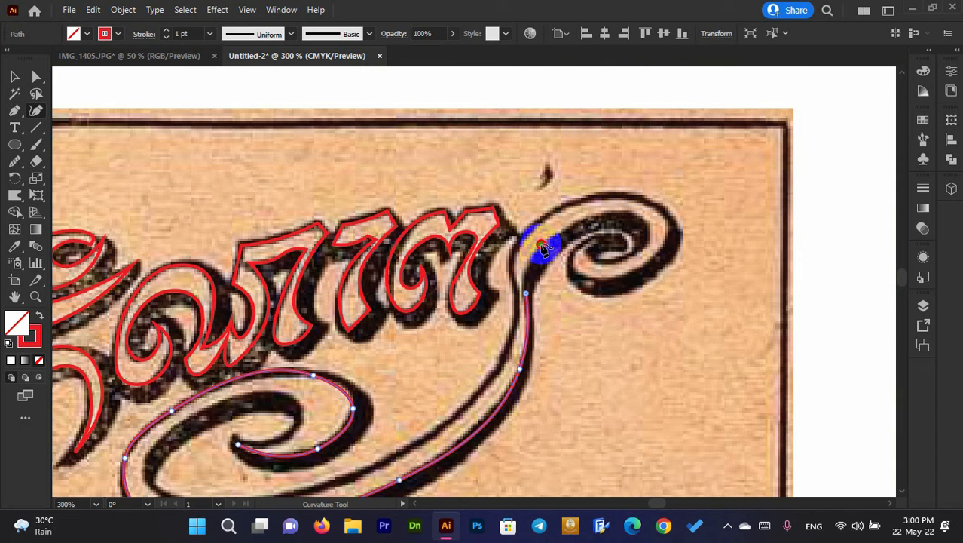
left_click(615, 214)
left_click(648, 224)
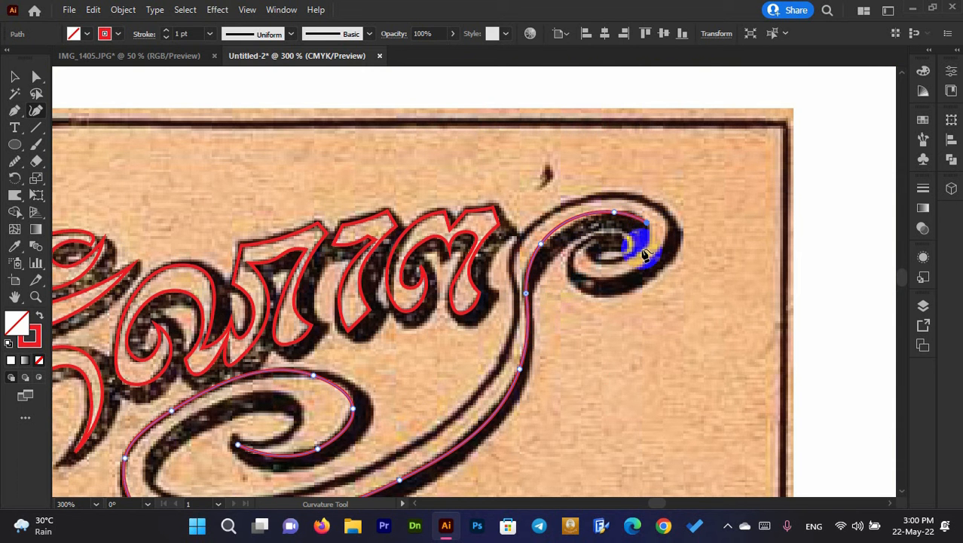
left_click(604, 263)
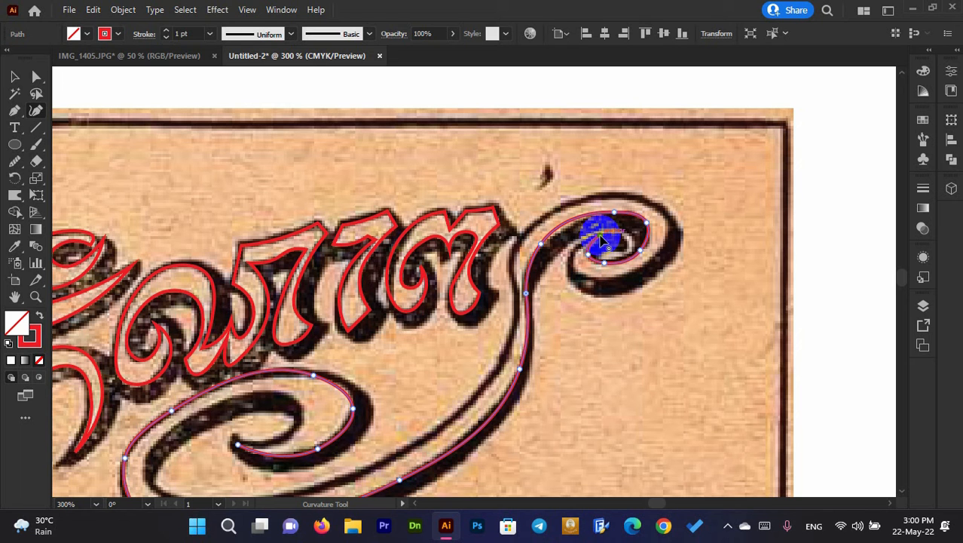
Trace from the upper spiral's inner coil around its underside and right bend, over the outer top edge to the left shoulder.
left_click(574, 256)
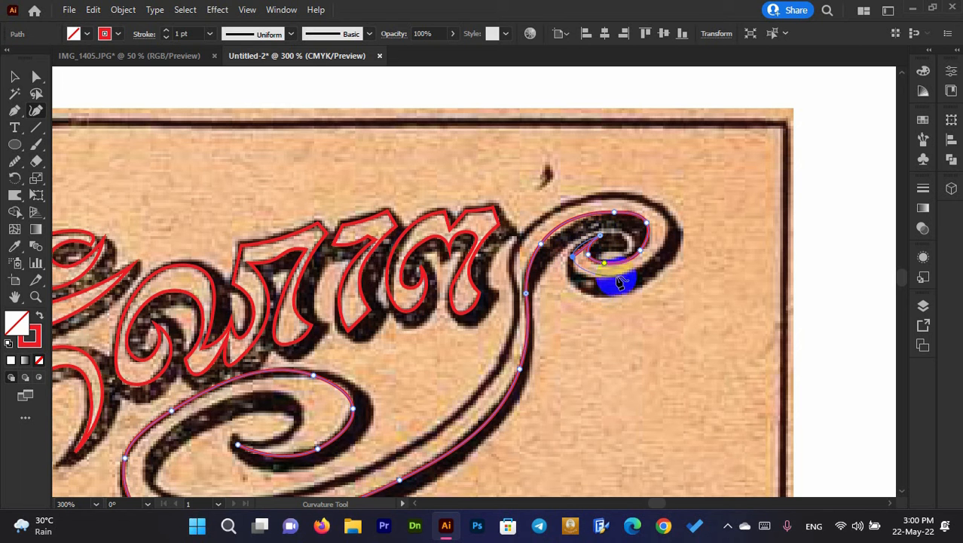
left_click(605, 279)
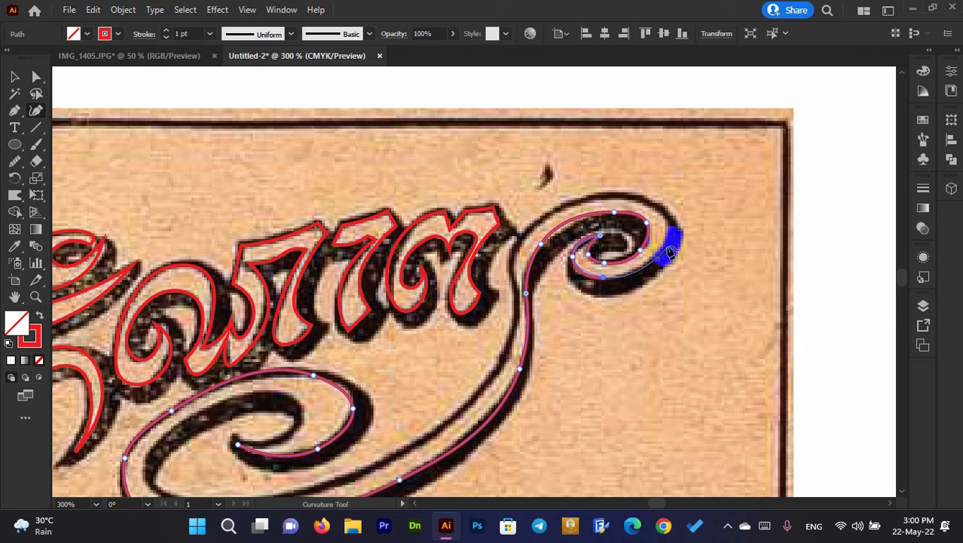
left_click(658, 210)
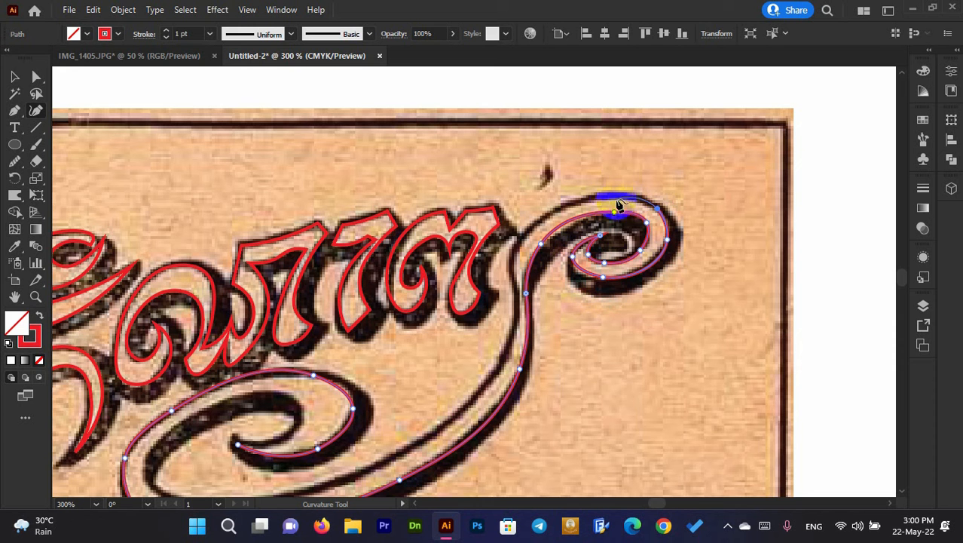
left_click(630, 199)
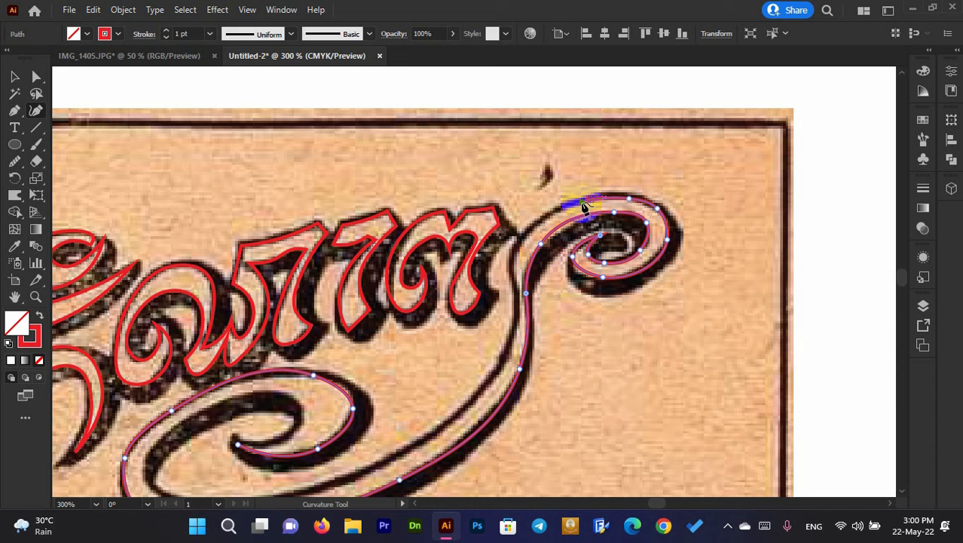
left_click(582, 202)
left_click(523, 241)
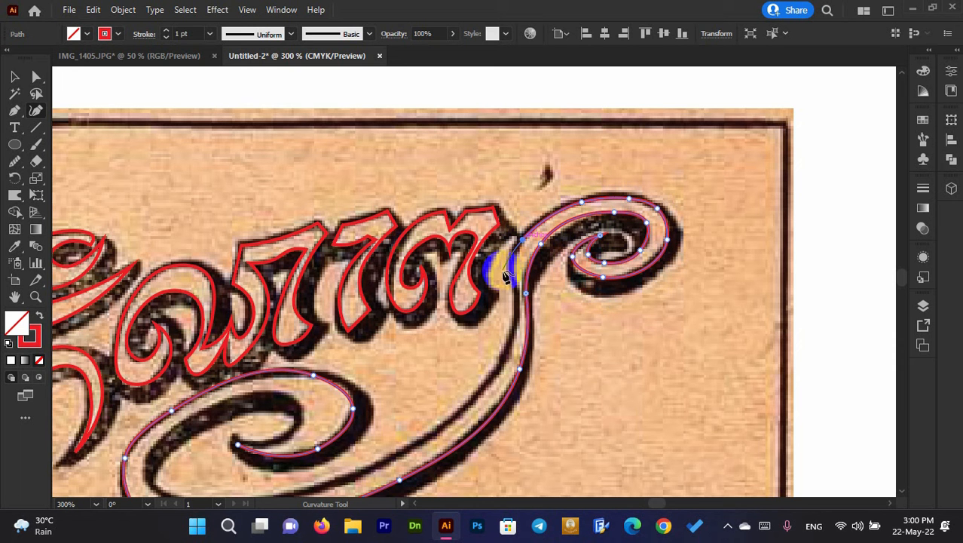
Trace down the left side of the narrow neck and along the flourish's sweeping upper edge to the lower spiral.
left_click(513, 270)
left_click(517, 296)
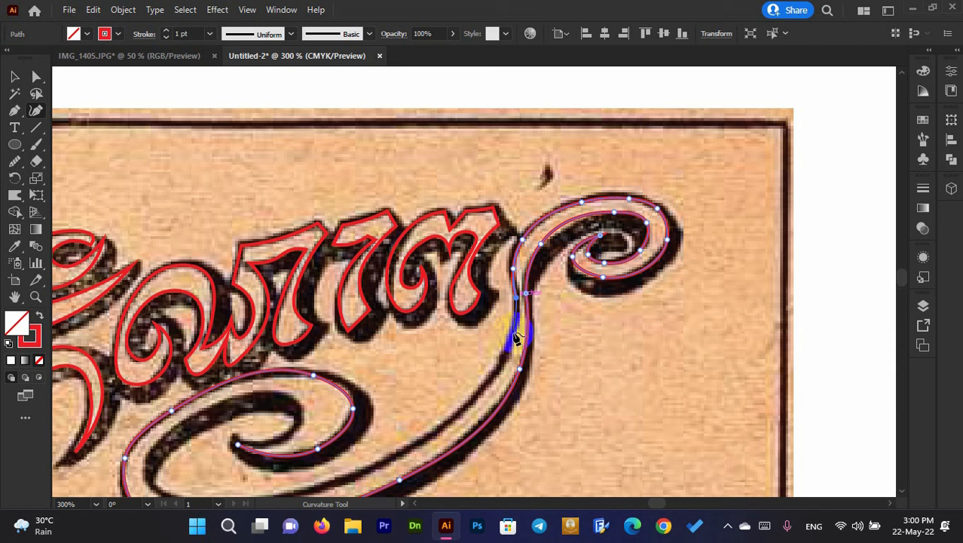
left_click(506, 349)
left_click_drag(402, 408, 566, 303)
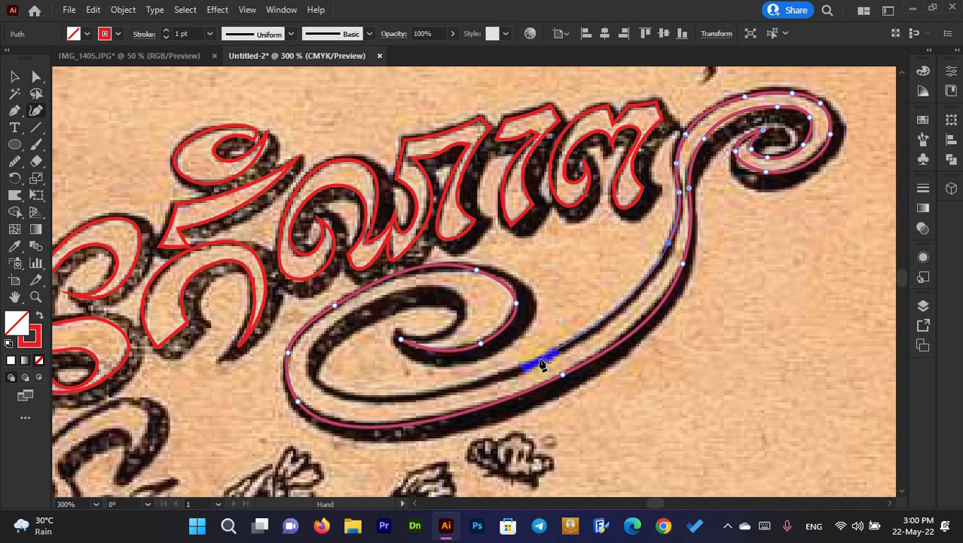
left_click(533, 369)
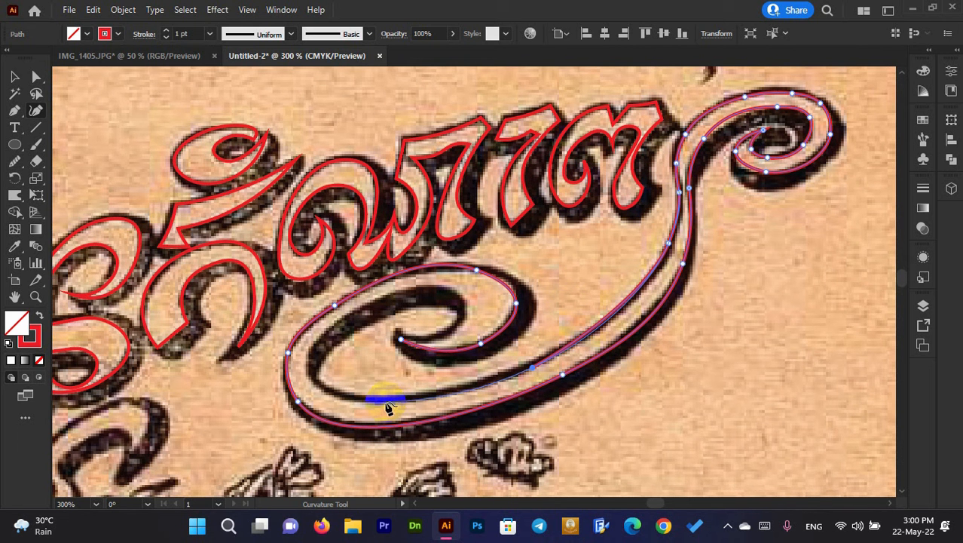
left_click(383, 401)
Trace the lower spiral's inner left end, upper band and inner curl, closing the flourish's outline at its starting point.
left_click(314, 383)
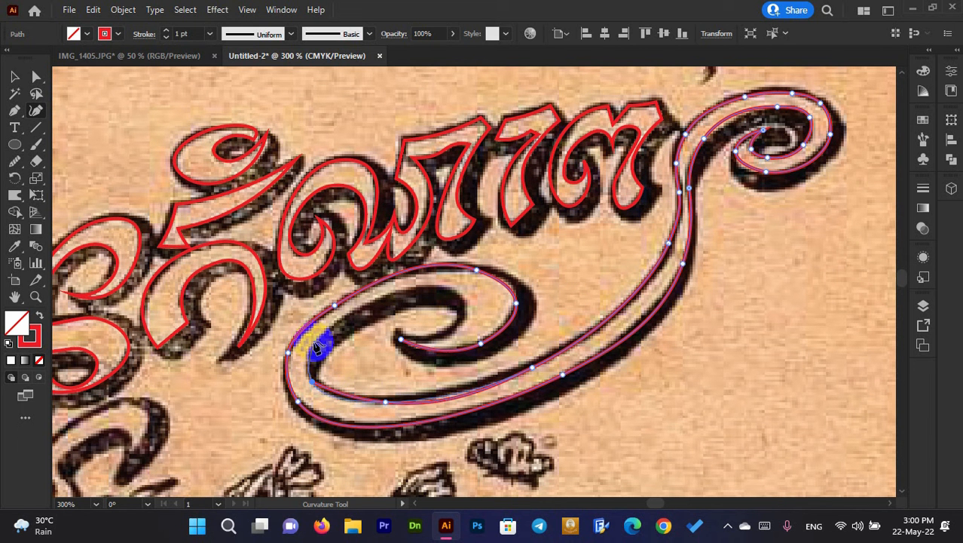
left_click(319, 340)
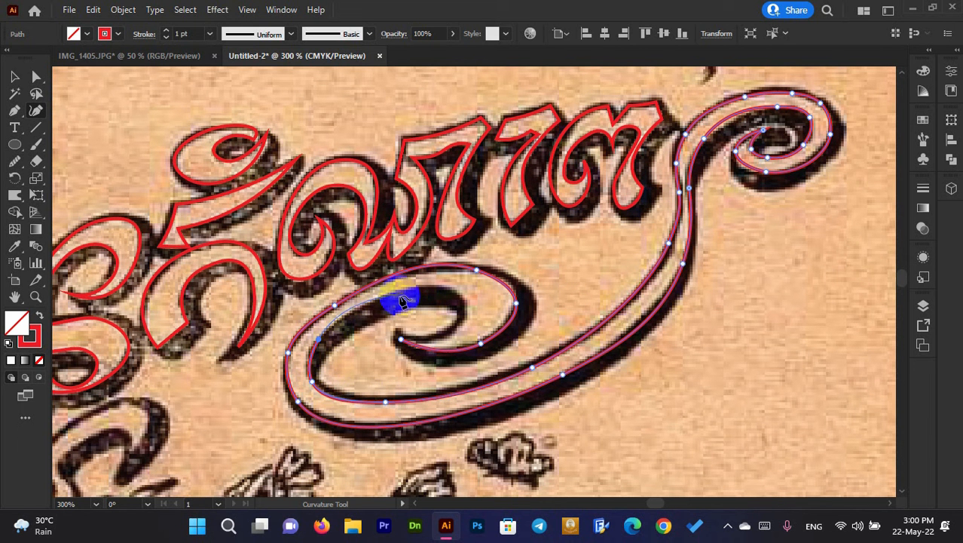
left_click(358, 310)
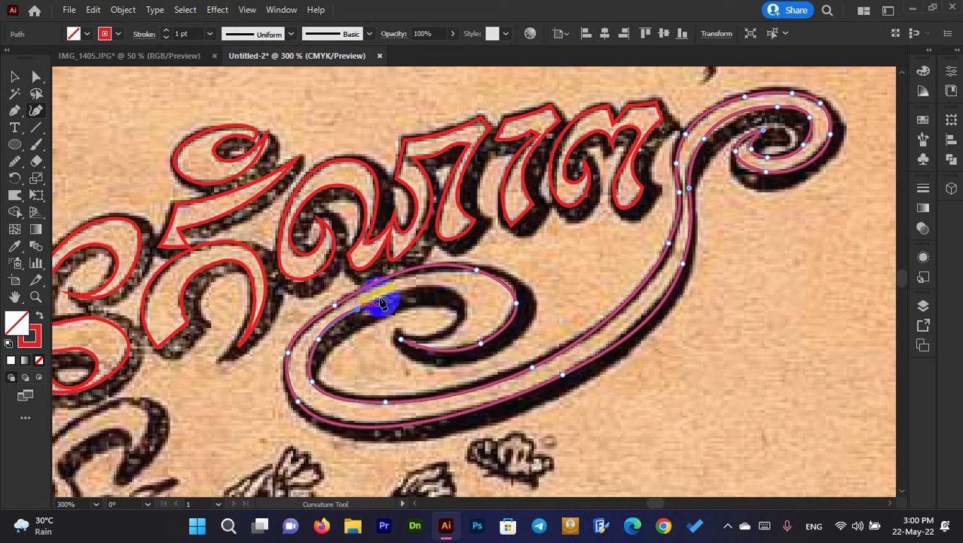
left_click(431, 285)
left_click(467, 300)
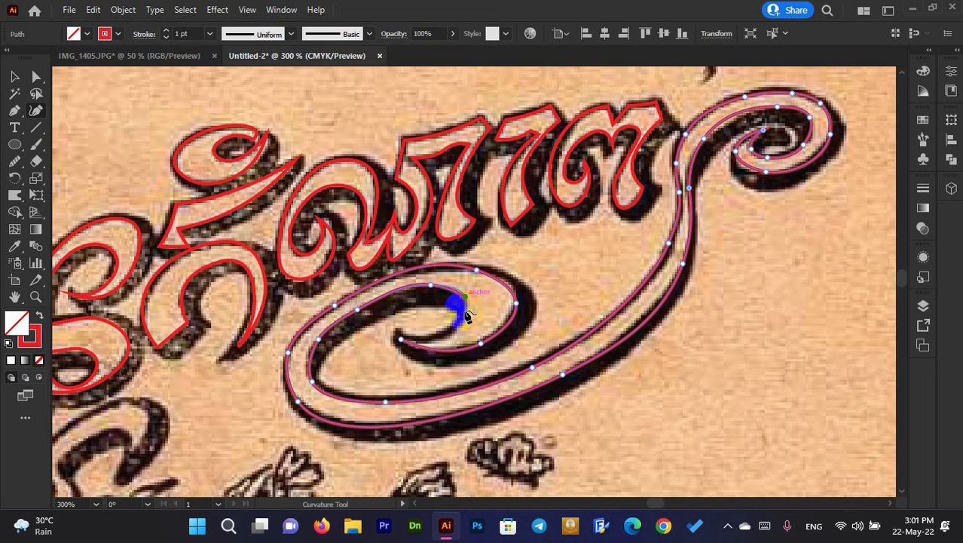
left_click(461, 326)
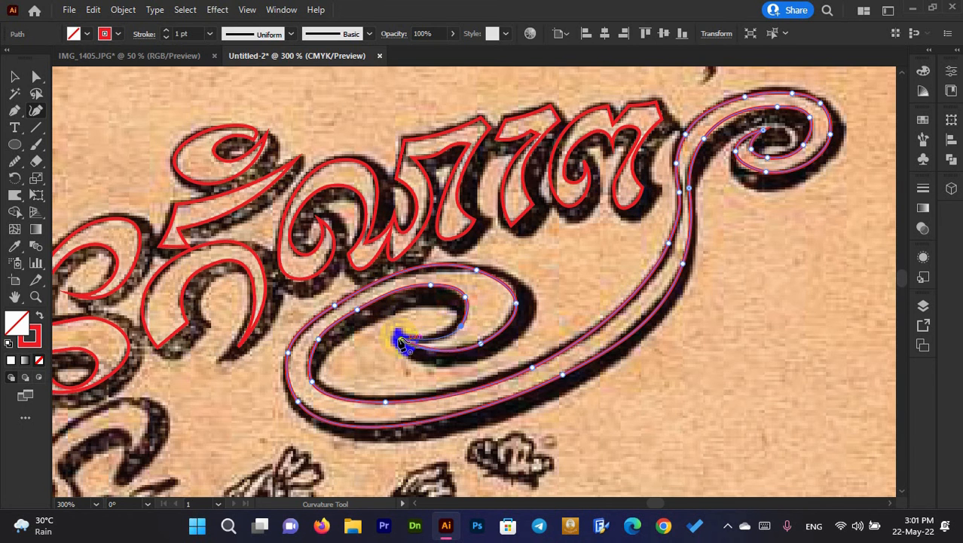
left_click(400, 342)
Start the lower subscript letter's outline at its left curl's tip, tracing over the curl and down into the notch beneath it.
scroll(419, 305, "down", 3)
scroll(434, 283, "down", 3)
scroll(235, 335, "up", 1)
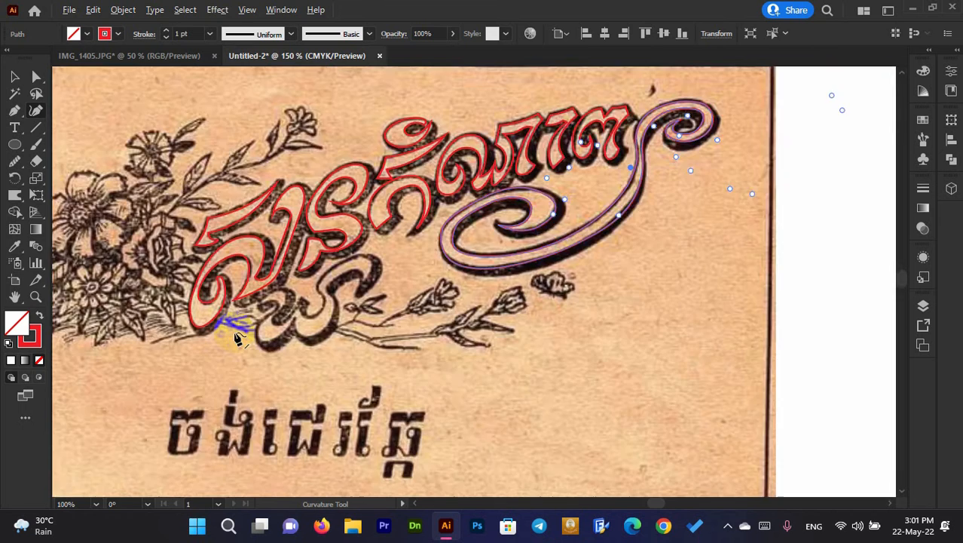
scroll(286, 285, "up", 3)
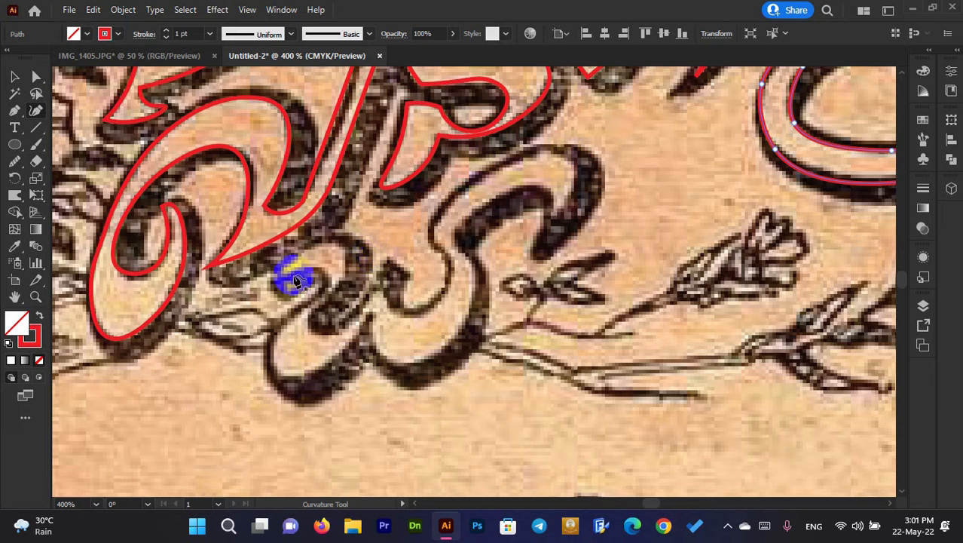
scroll(294, 281, "up", 2)
left_click(272, 278)
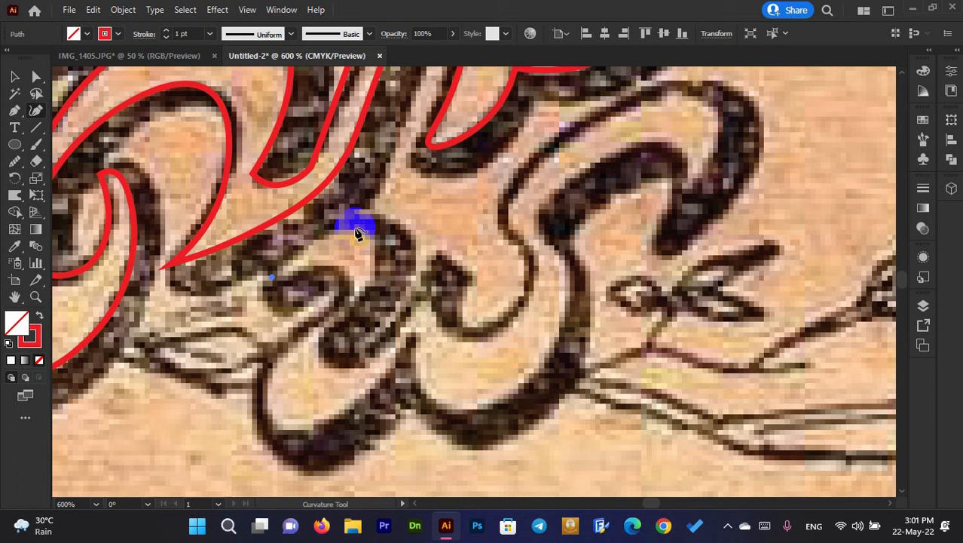
left_click(355, 227)
left_click(376, 251)
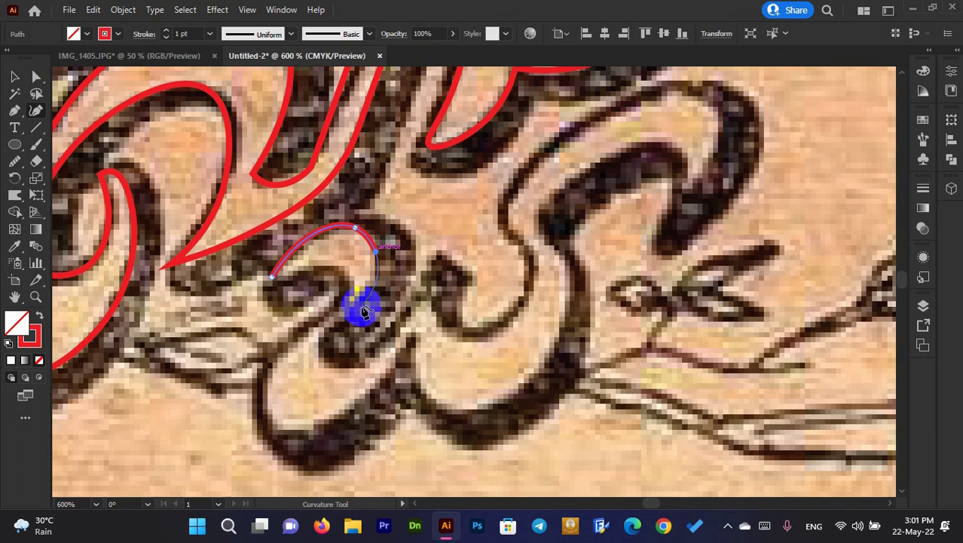
left_click(328, 349)
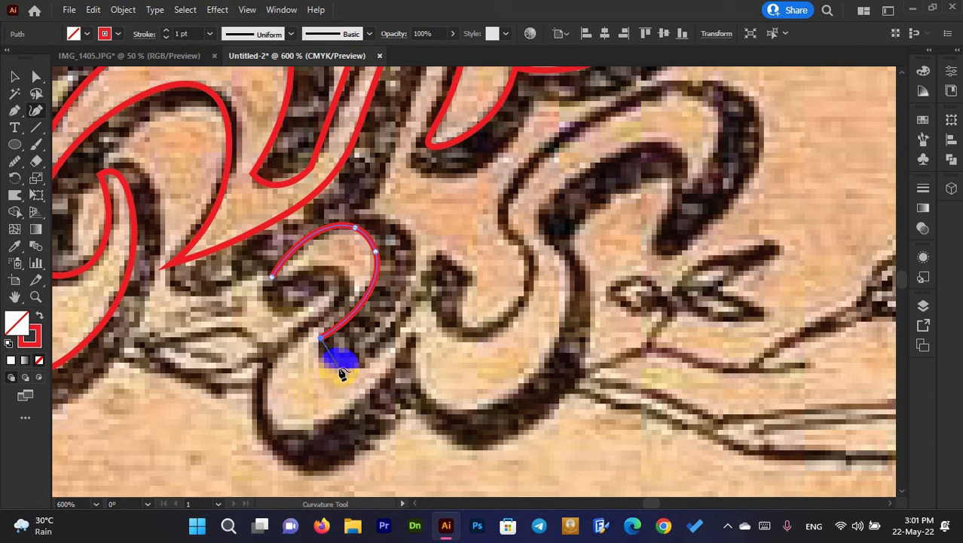
left_click(340, 368)
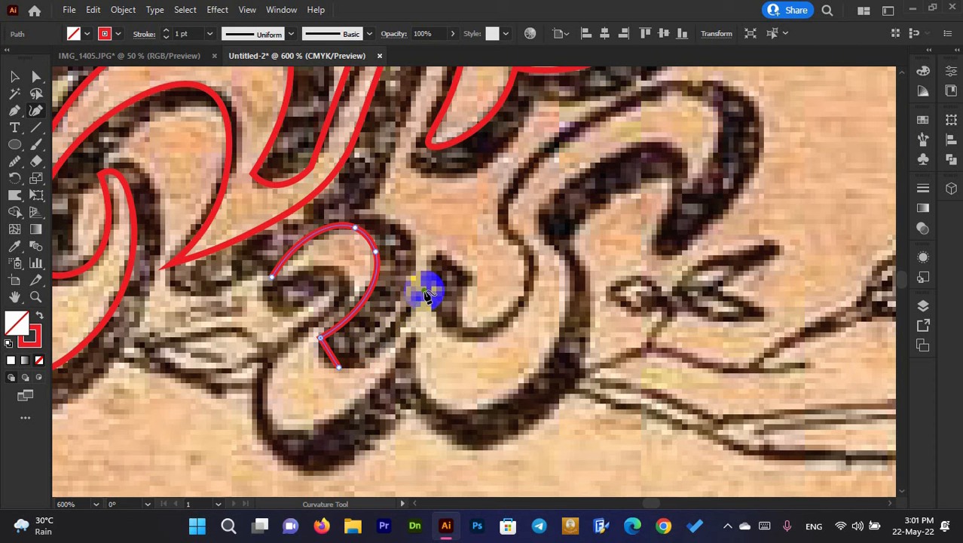
Trace through the subscript letter's middle peak and cup, up its neck, and over the upper hook to its pointed tip.
left_click(425, 292)
left_click(461, 336)
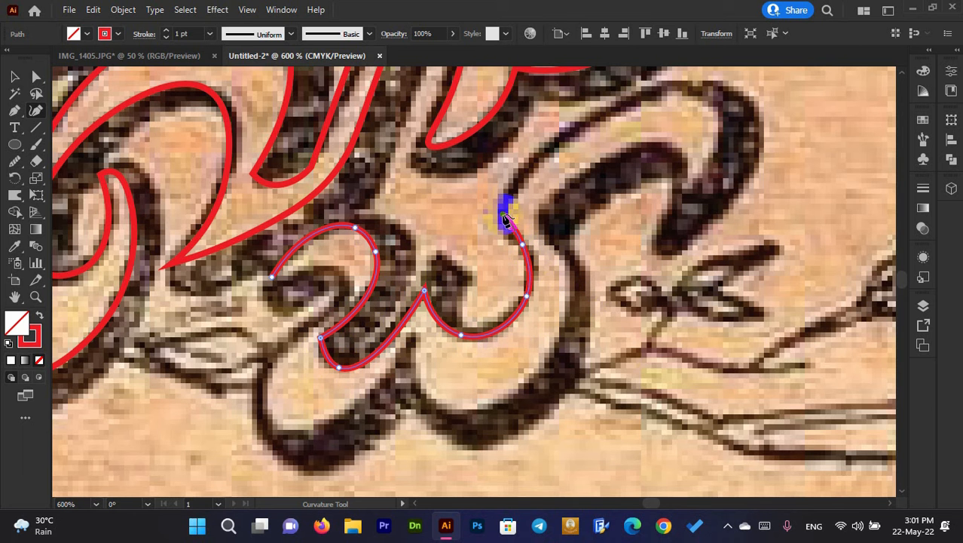
left_click(525, 171)
key("space")
left_click_drag(598, 199, 520, 296)
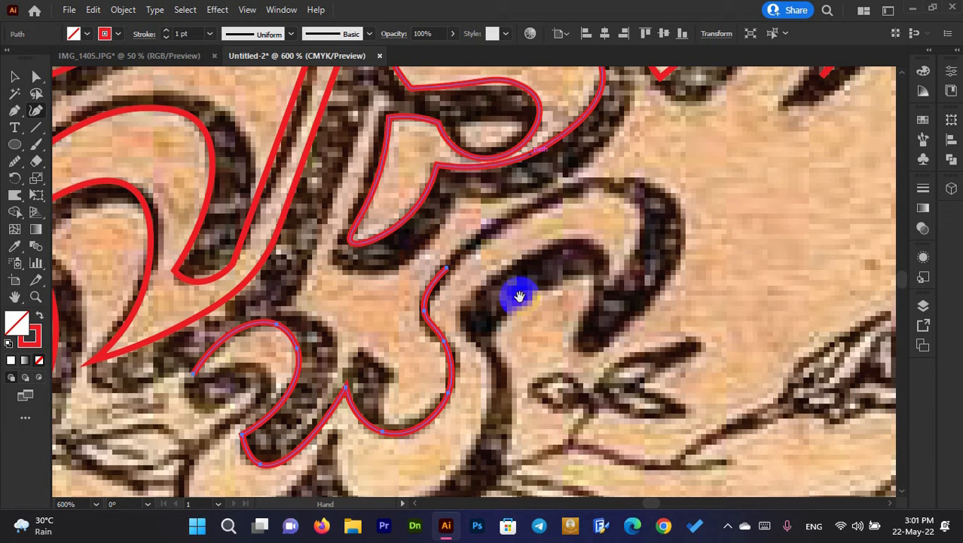
left_click(582, 190)
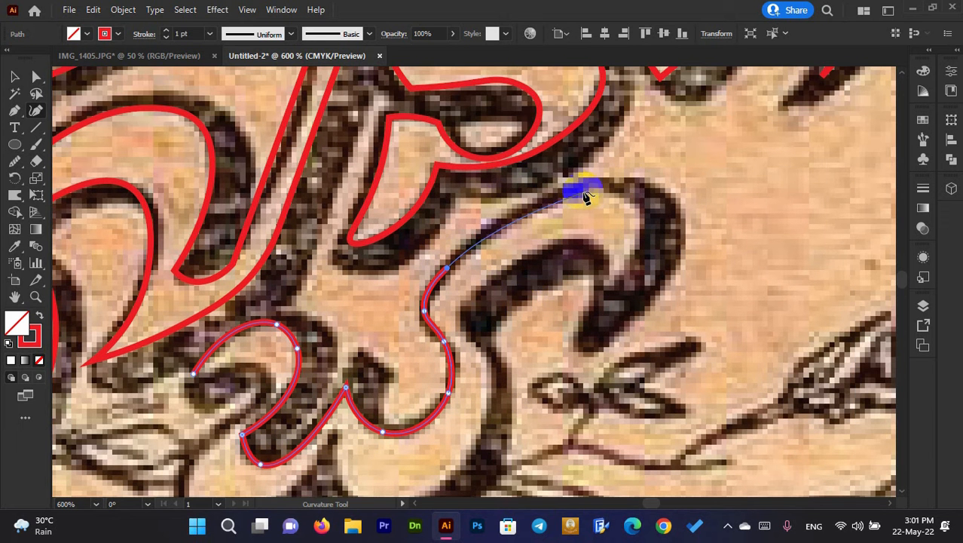
left_click(639, 205)
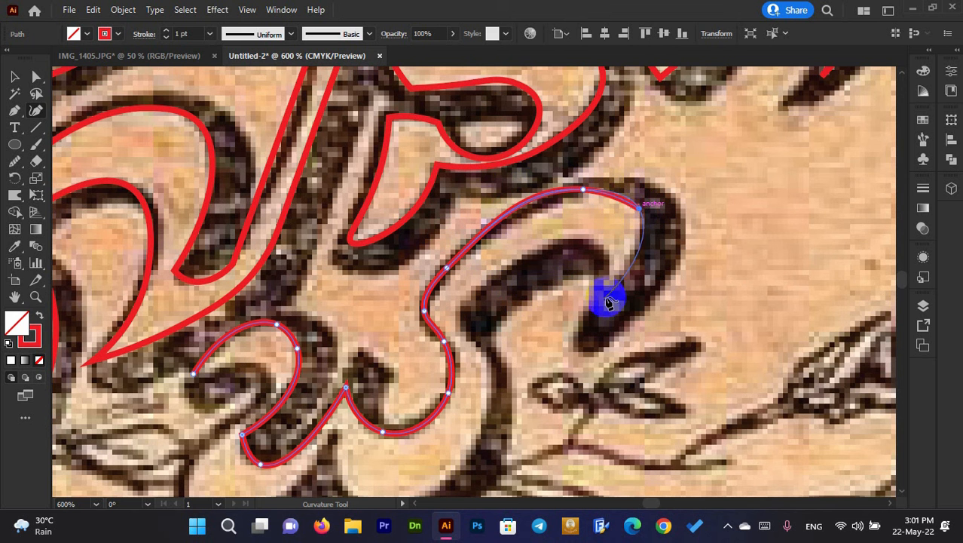
left_click(604, 291)
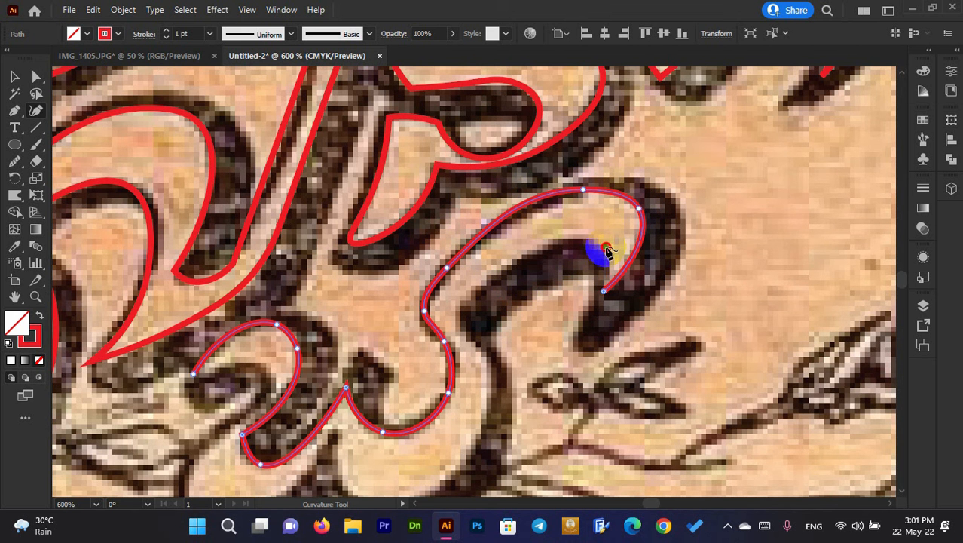
Trace back along the hook's underside, down the stem's right edge and around the right bowl to the peak between the bowls.
left_click(606, 246)
left_click(554, 244)
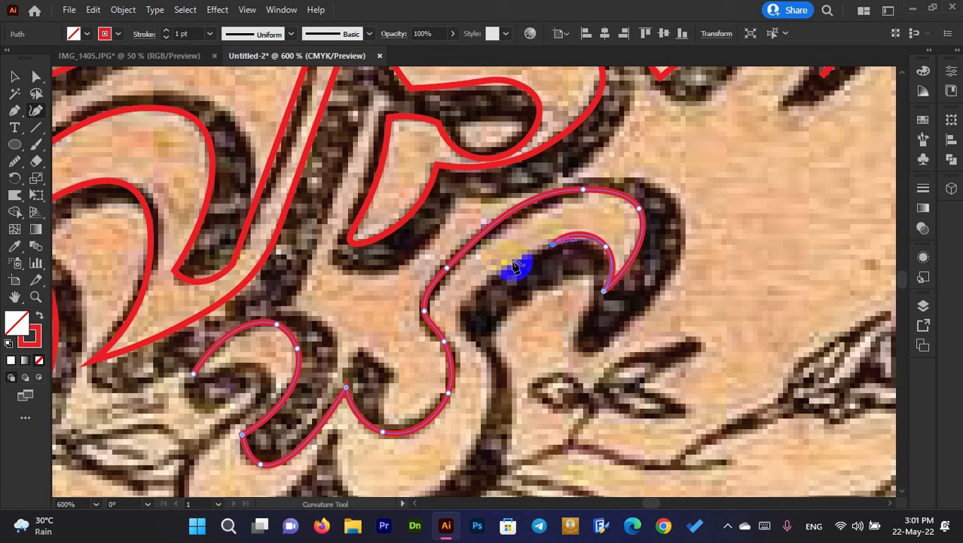
left_click(456, 315)
scroll(478, 333, "down", 4)
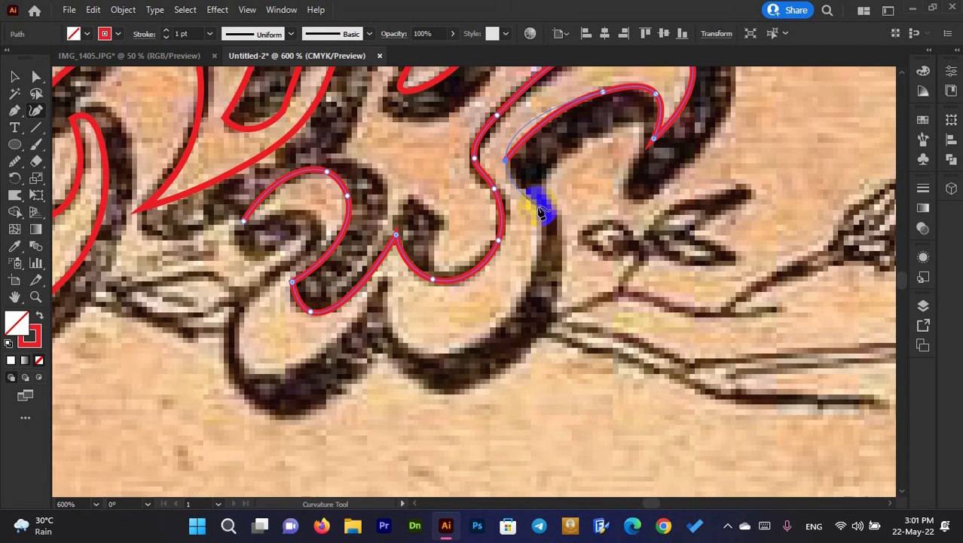
left_click(534, 201)
left_click(533, 281)
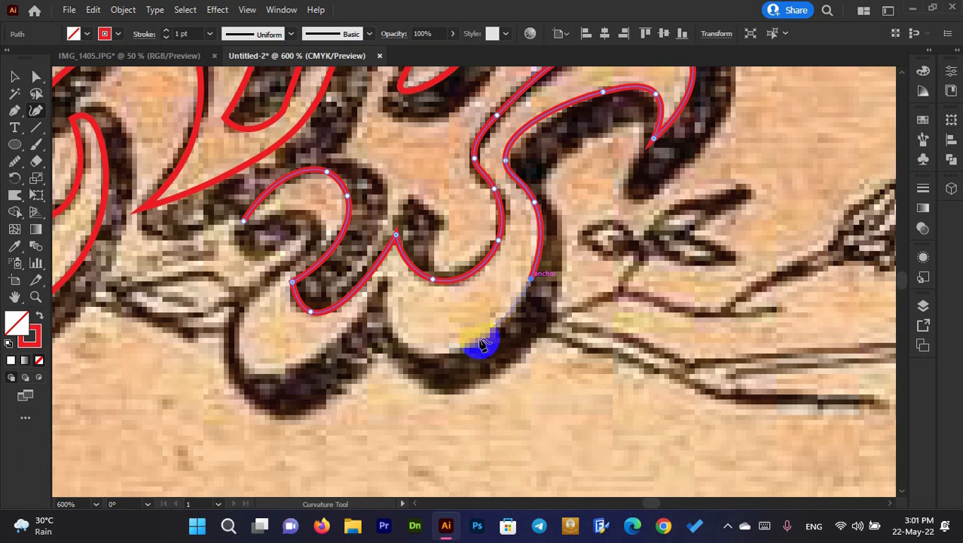
left_click(458, 353)
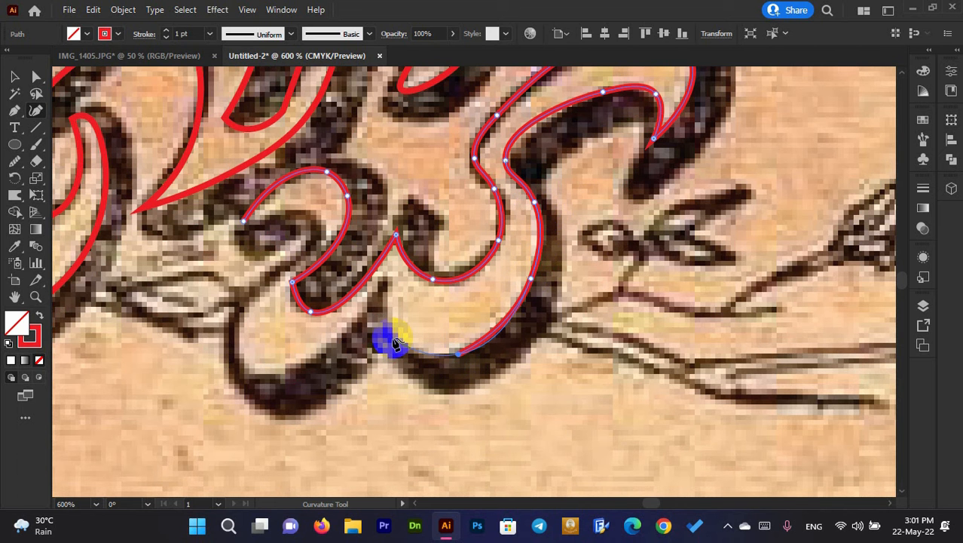
left_click(392, 339)
left_click(384, 283)
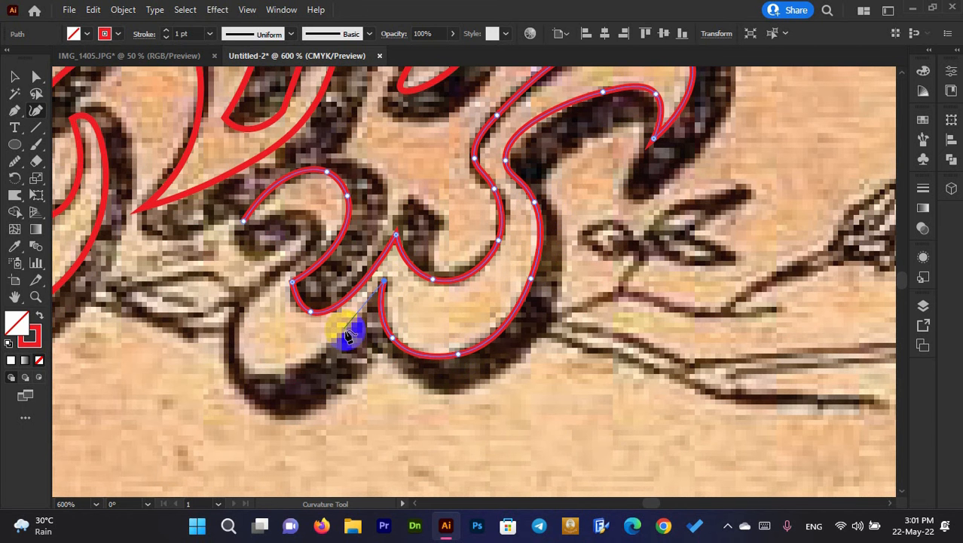
Trace around the left bowl and up the curl's inner edge, closing the subscript letter's outline at its starting tip.
left_click(346, 334)
left_click(273, 380)
left_click(233, 352)
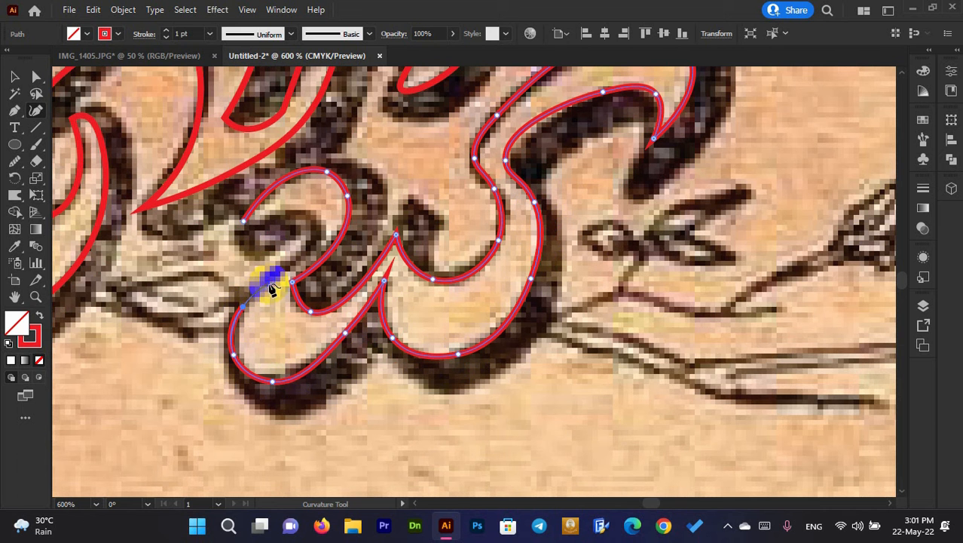
left_click(269, 282)
left_click(309, 250)
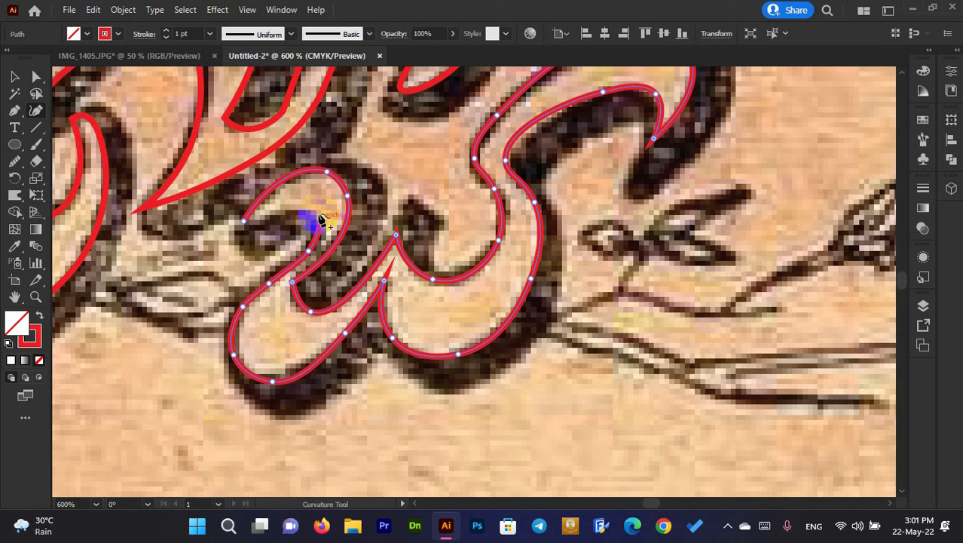
left_click(292, 209)
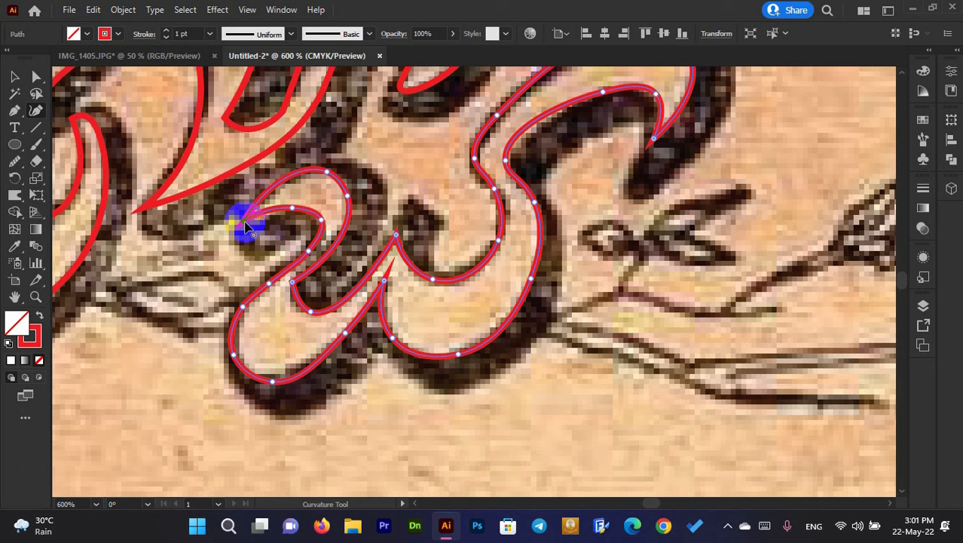
scroll(383, 211, "down", 6)
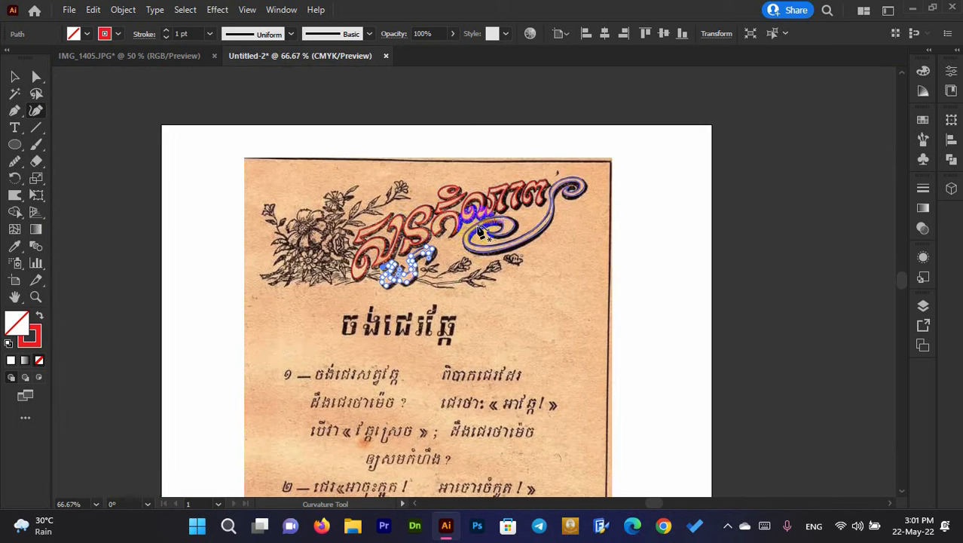
scroll(479, 231, "up", 1)
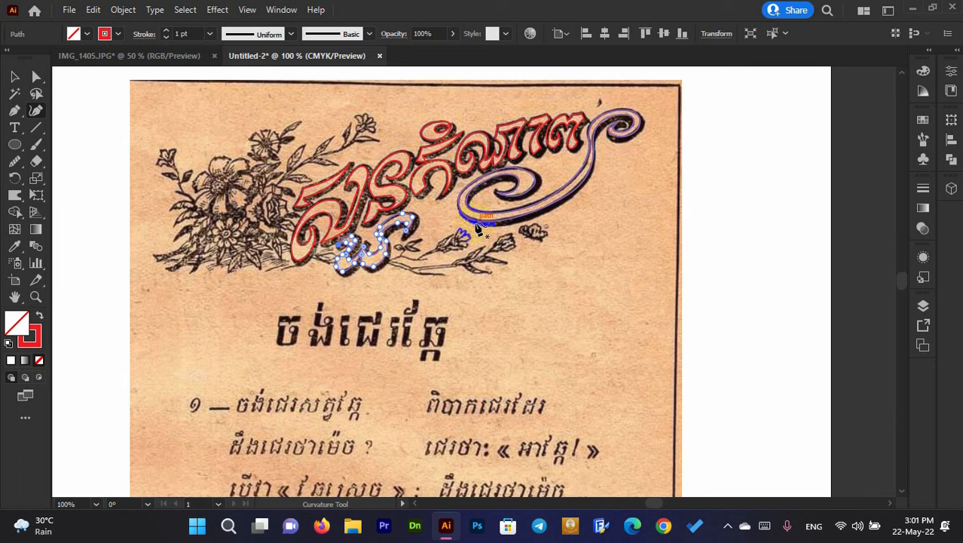
scroll(480, 231, "up", 1)
scroll(480, 230, "down", 4)
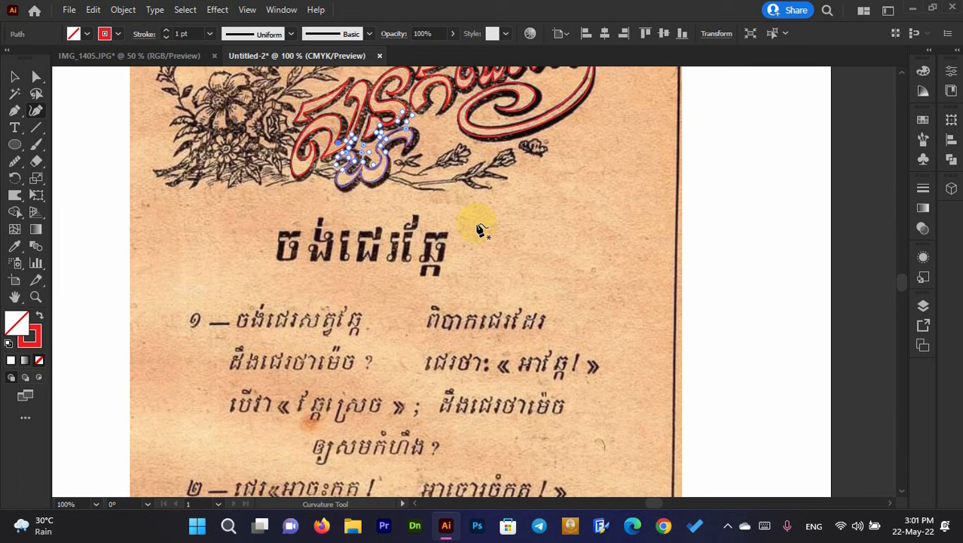
Move the scanned reference image off the artboard to its left, leaving only the traced outlines on the artboard.
scroll(479, 231, "up", 3)
left_click(14, 76)
scroll(517, 264, "down", 3)
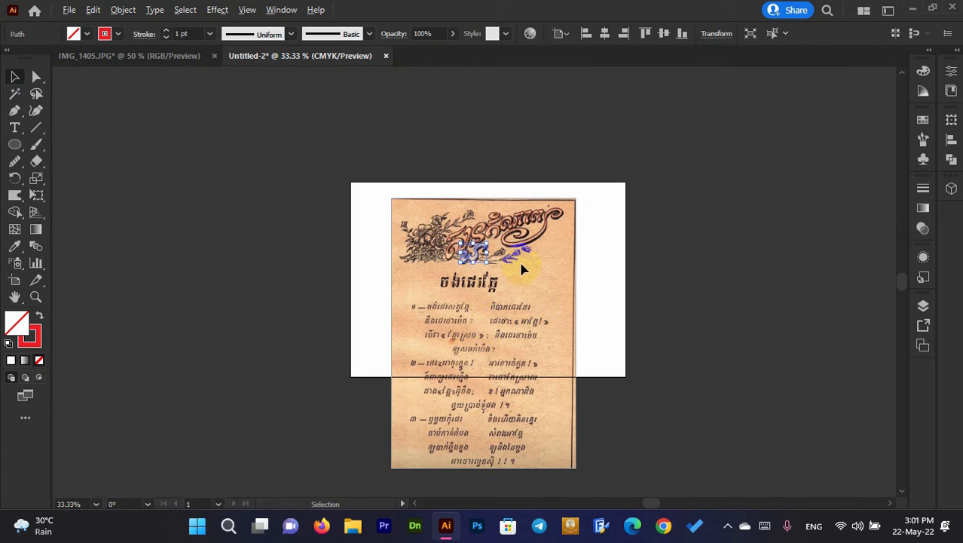
left_click(483, 350)
left_click(388, 264)
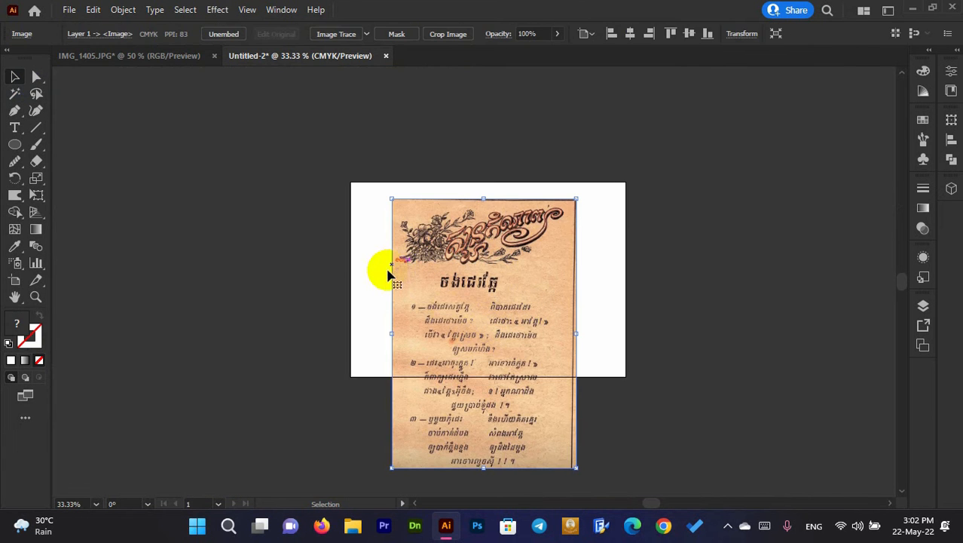
left_click_drag(475, 317, 141, 213)
left_click(492, 308)
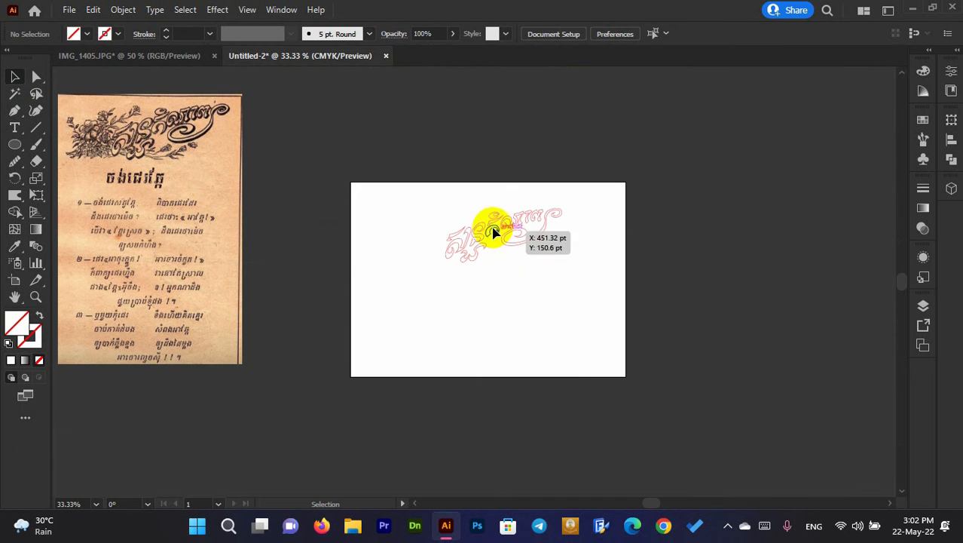
Move the S-shaped letter's outer-left anchor to about X 378.8, Y 137.8 pt and its inner-left anchor to about X 382.1, Y 141.6 pt.
left_click_drag(374, 167, 620, 345)
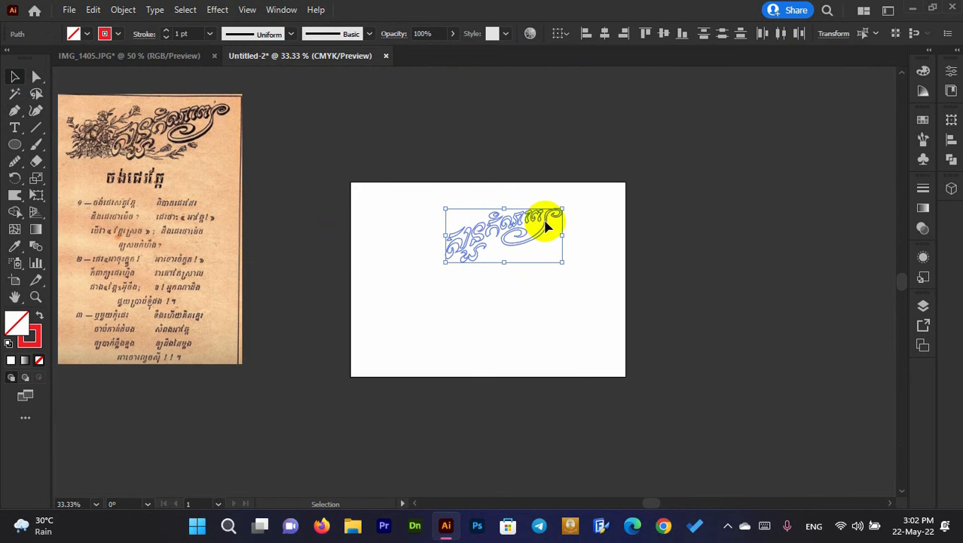
scroll(536, 203, "up", 4)
left_click(540, 184)
scroll(550, 161, "left", 2)
scroll(550, 161, "up", 2)
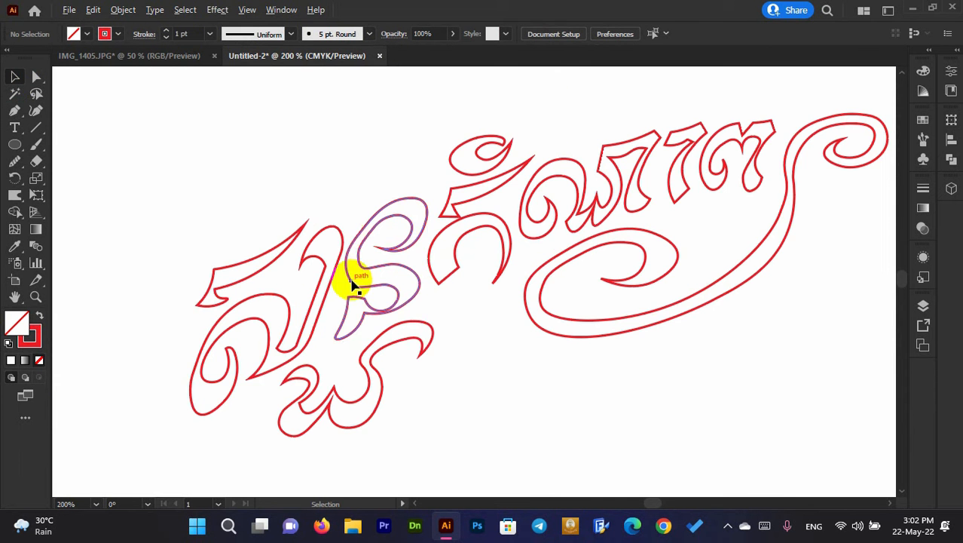
left_click(350, 245)
key("a")
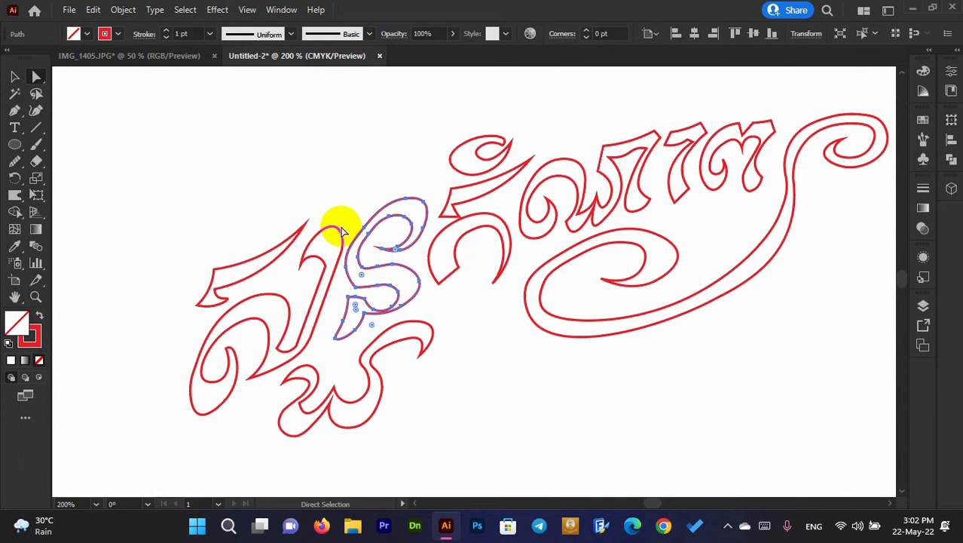
scroll(355, 230, "up", 2)
left_click_drag(392, 243, 387, 232)
left_click(411, 261)
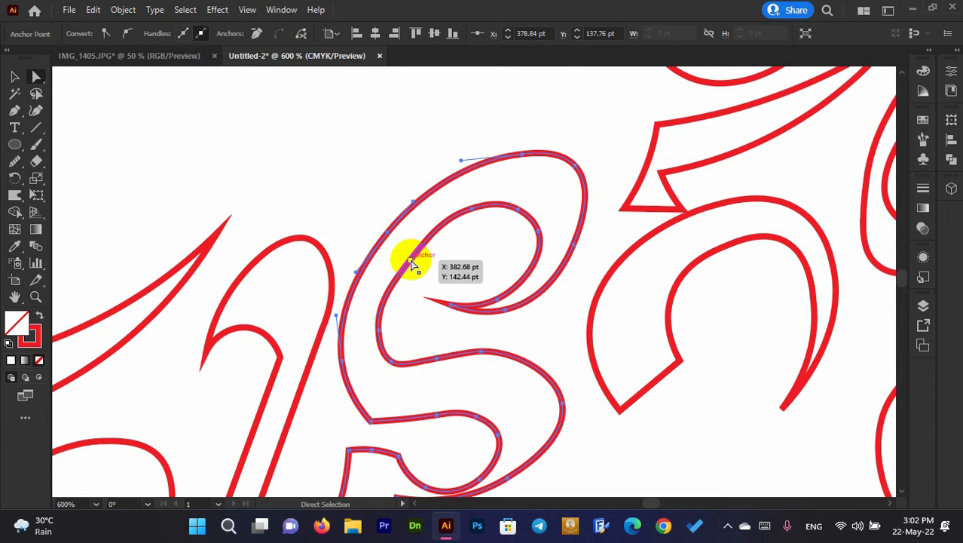
left_click_drag(411, 261, 405, 256)
Raise the upper loop's inner top anchor slightly, and shift the loop's outer top and upper-right anchors inward.
left_click(519, 208)
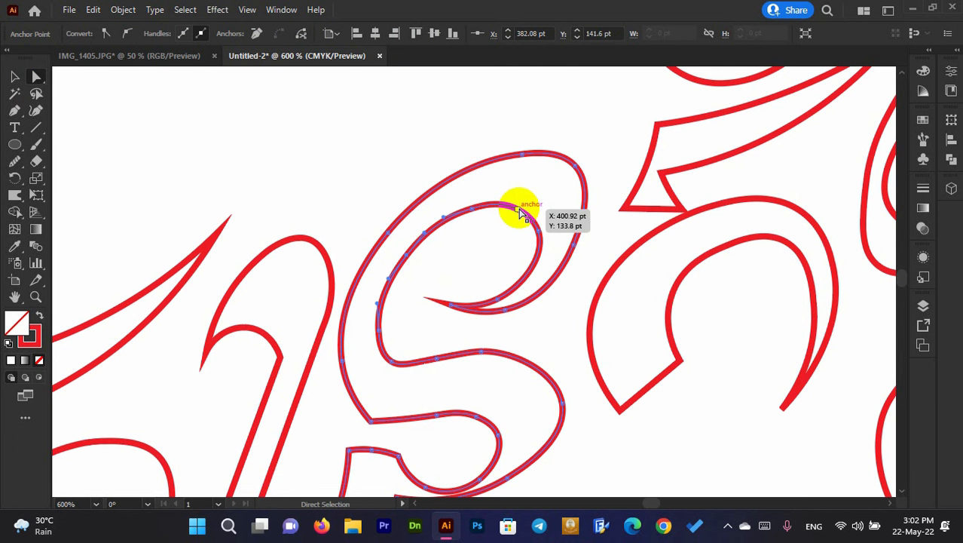
left_click(469, 216)
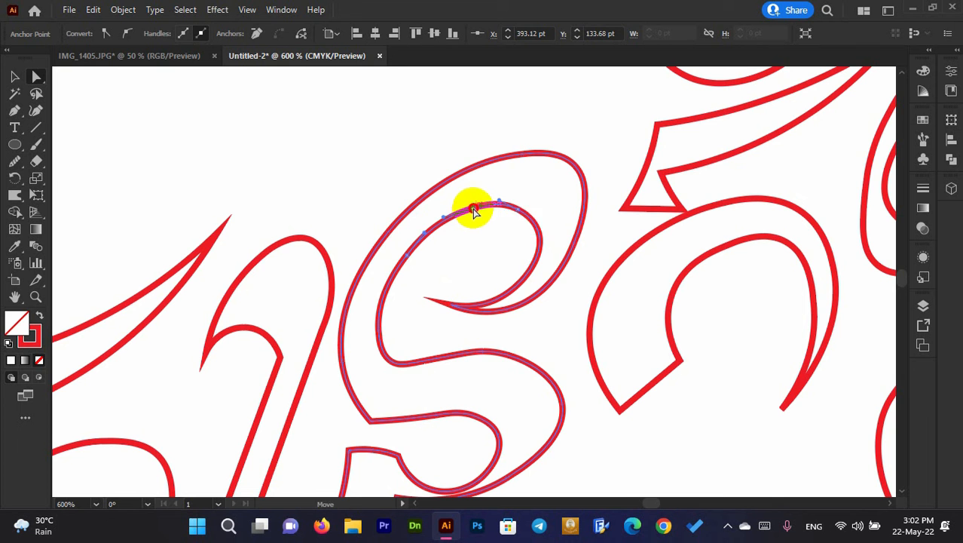
left_click_drag(472, 210, 474, 204)
left_click(578, 171)
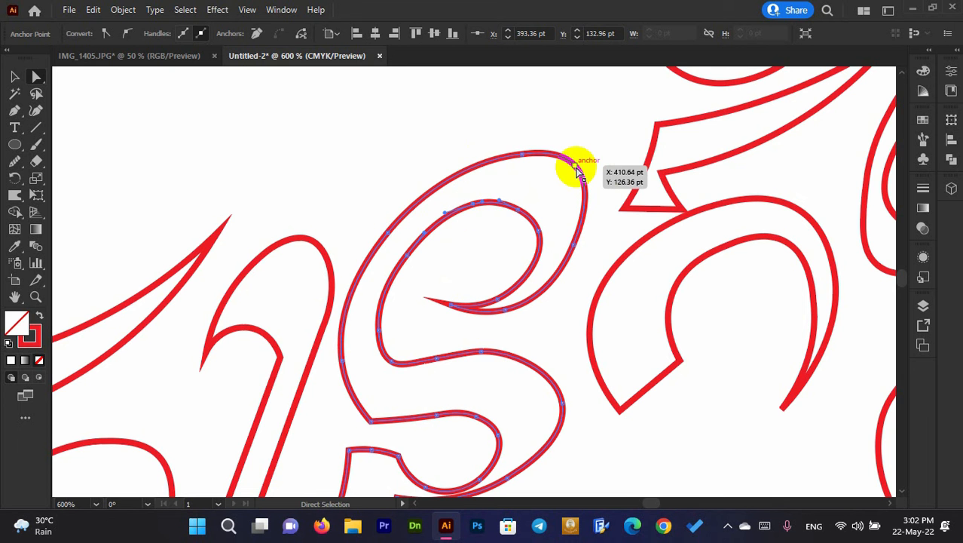
left_click_drag(579, 171, 573, 180)
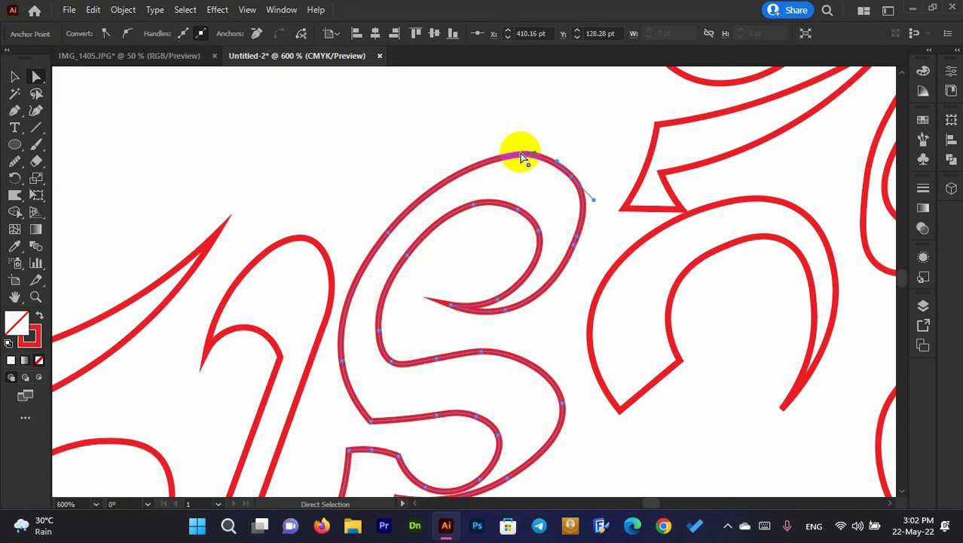
mouse_move(522, 156)
left_mouse_down()
mouse_move(502, 155)
mouse_move(512, 157)
left_mouse_up()
left_click_drag(570, 178, 565, 181)
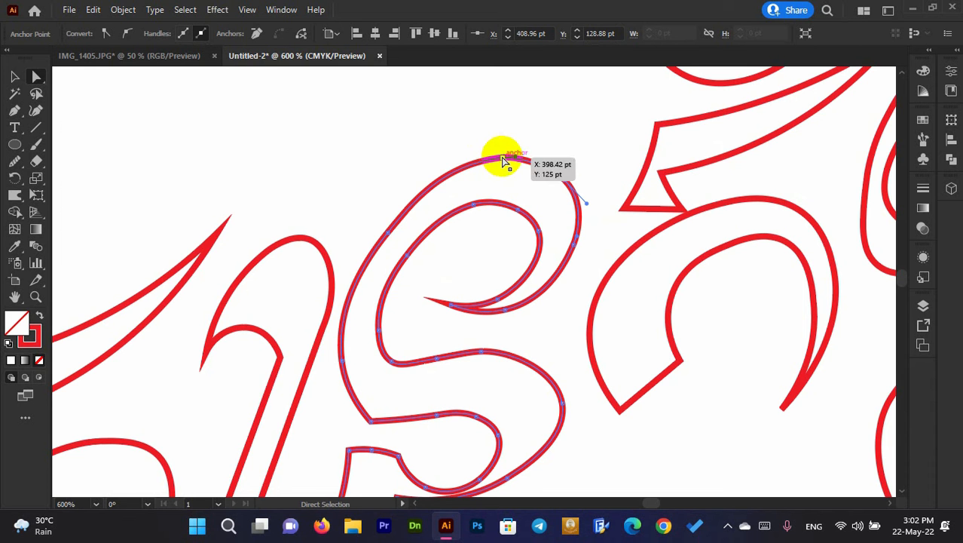
Level and lengthen the direction handles of the upper loop's outer top anchor to round the loop's top edge.
left_click(504, 163)
mouse_move(444, 164)
left_mouse_down()
mouse_move(404, 180)
mouse_move(469, 154)
mouse_move(439, 163)
left_mouse_up()
left_click_drag(515, 159, 533, 159)
left_click(501, 153)
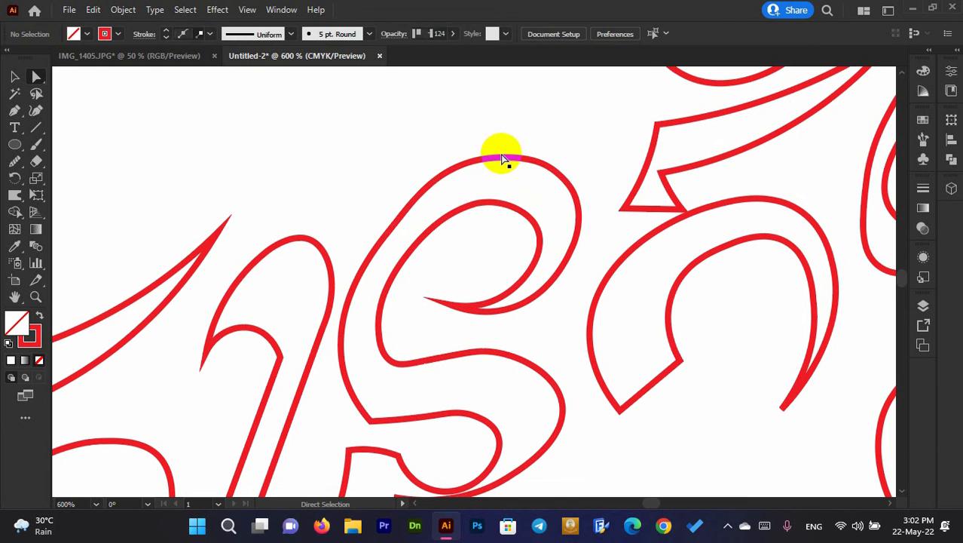
Remove the upper loop's outer-left anchor and extend the top anchor's handle outward to smooth the outer curve.
left_click(390, 239)
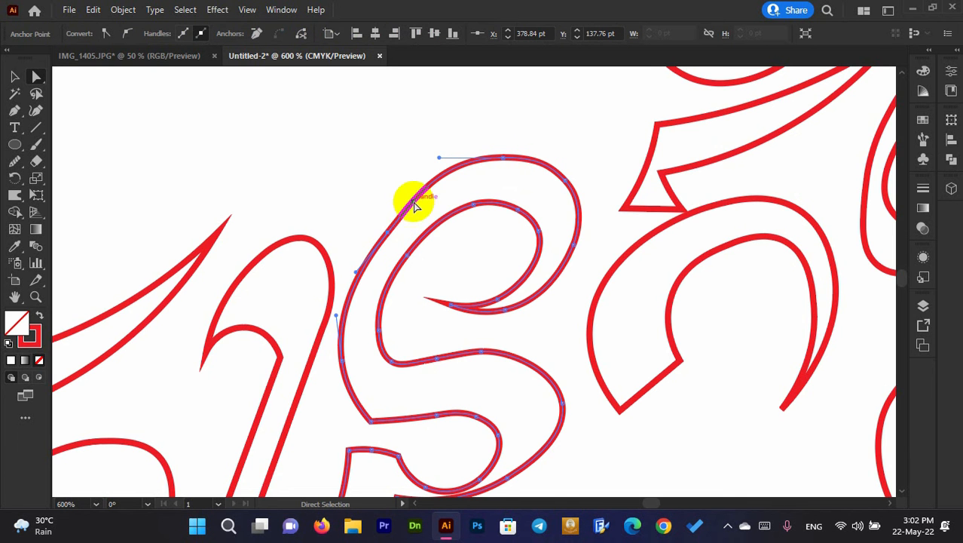
left_click_drag(408, 203, 441, 179)
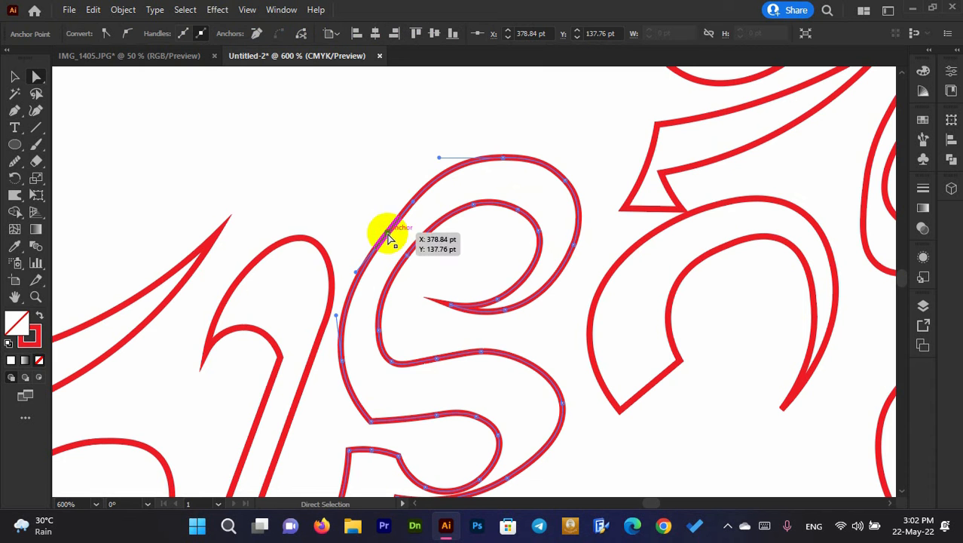
left_click(257, 34)
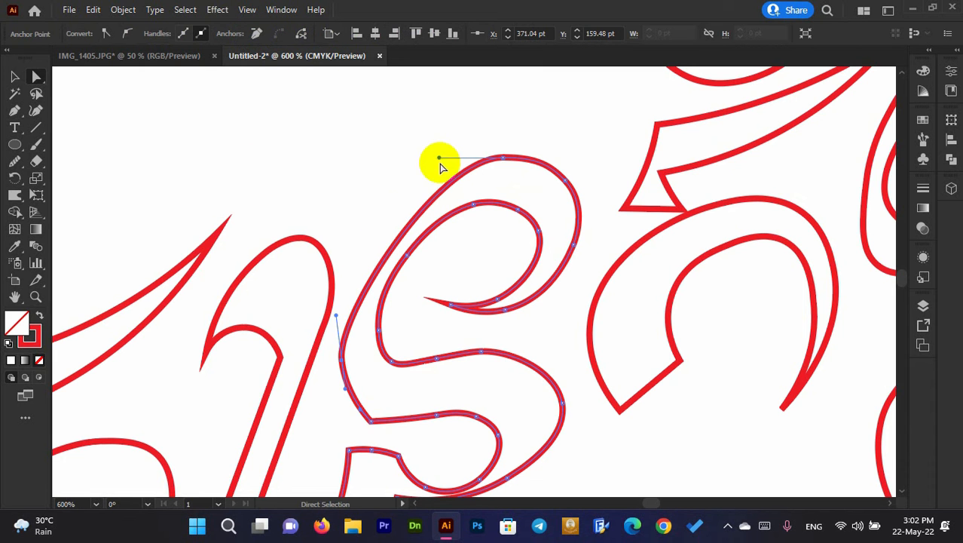
left_click_drag(439, 158, 373, 170)
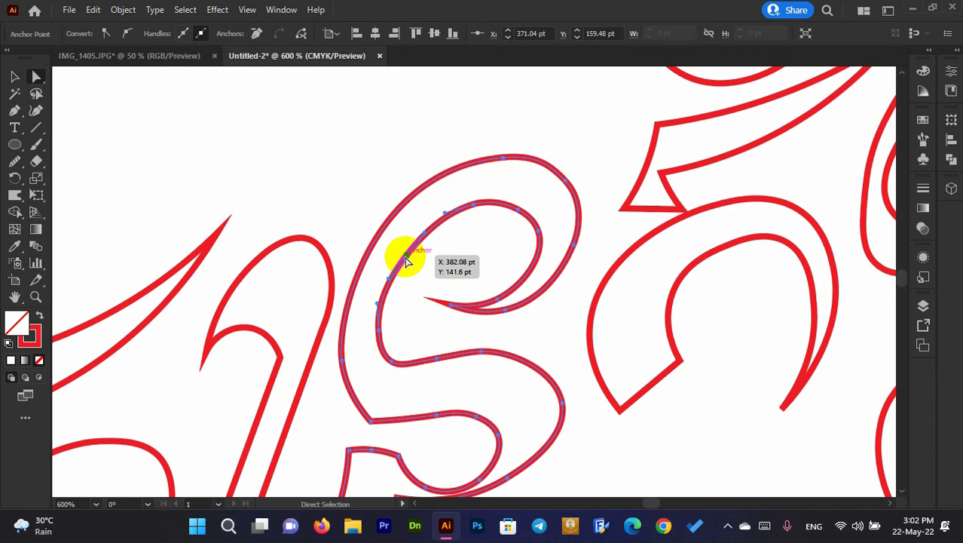
Remove the upper loop's inner top anchor and extend the neighbouring inner-right anchor's handle to reshape the inner curve.
left_click_drag(404, 258, 405, 256)
left_click(419, 139)
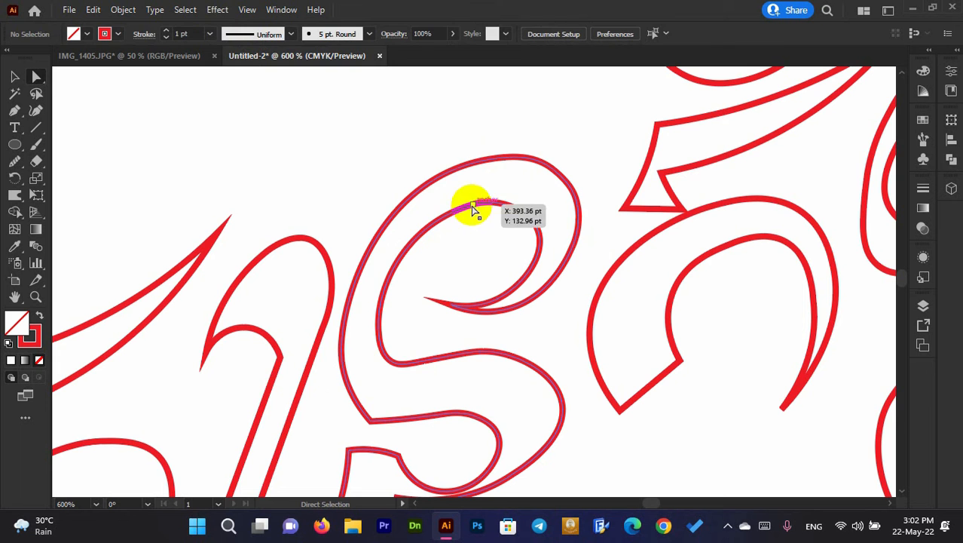
left_click(507, 201)
left_click_drag(487, 181, 460, 235)
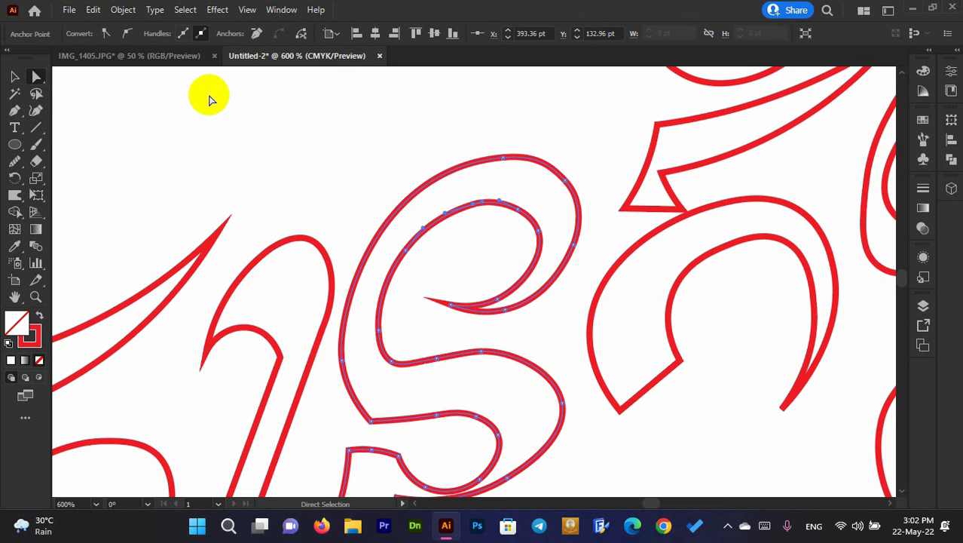
left_click_drag(516, 192, 473, 177)
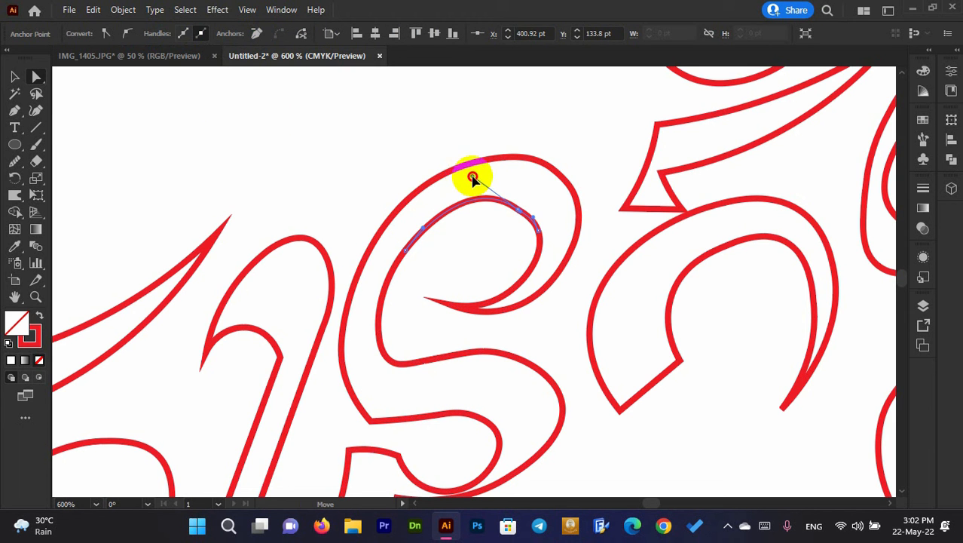
Undo the small nudge of the inner-right anchor and extend its handle slightly farther along the loop's inner curve.
left_click(383, 151)
left_click(520, 211)
left_click_drag(521, 212, 521, 210)
key("ctrl+z")
mouse_move(476, 174)
left_mouse_down()
mouse_move(458, 178)
mouse_move(469, 170)
left_mouse_up()
left_click(404, 133)
scroll(405, 134, "down", 5)
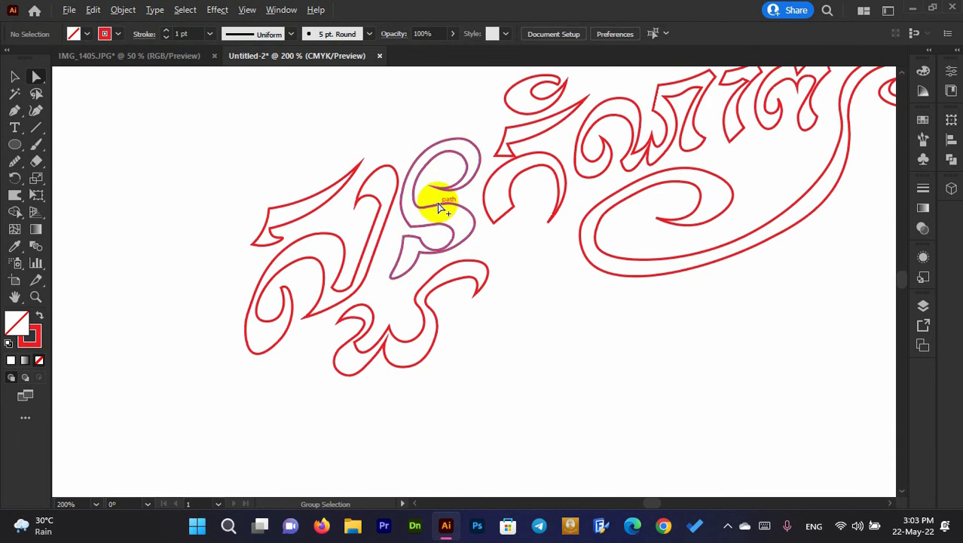
Replace the sharp corner at the S-shaped letter's left notch with a smooth rounded curve.
scroll(437, 204, "up", 6)
left_click(349, 255)
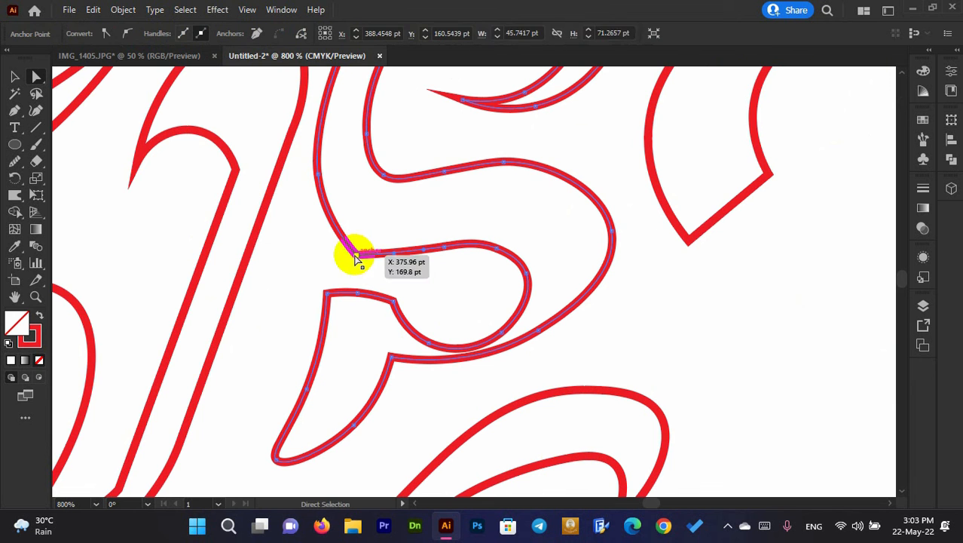
left_click_drag(378, 229, 431, 96)
left_click(452, 285)
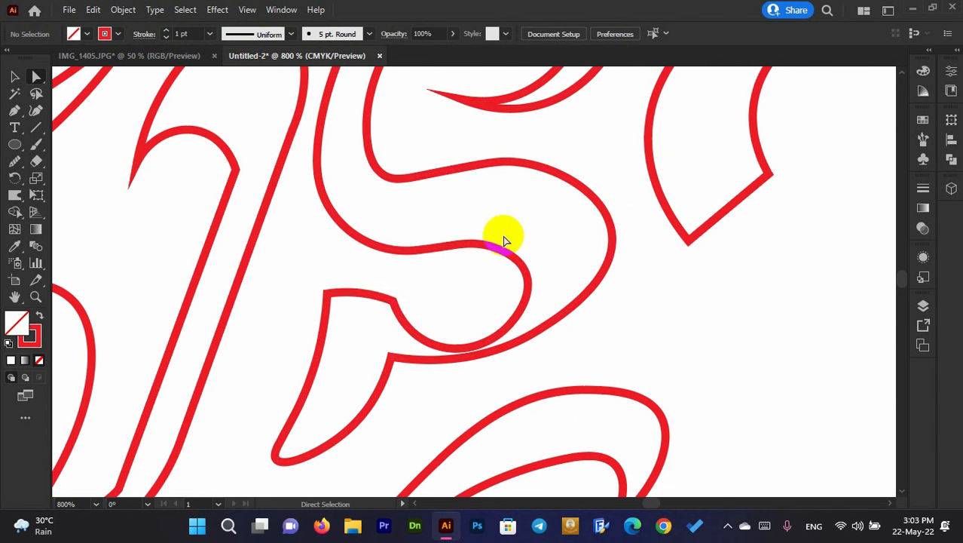
scroll(505, 242, "down", 3)
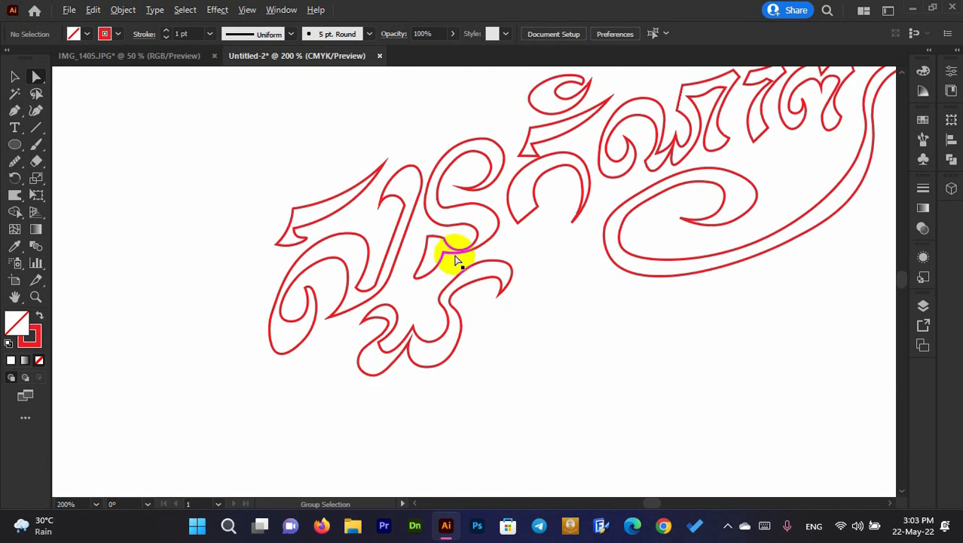
Fill all the traced lettering outlines with magenta.
scroll(518, 255, "down", 1)
scroll(513, 233, "down", 1)
scroll(585, 236, "up", 1)
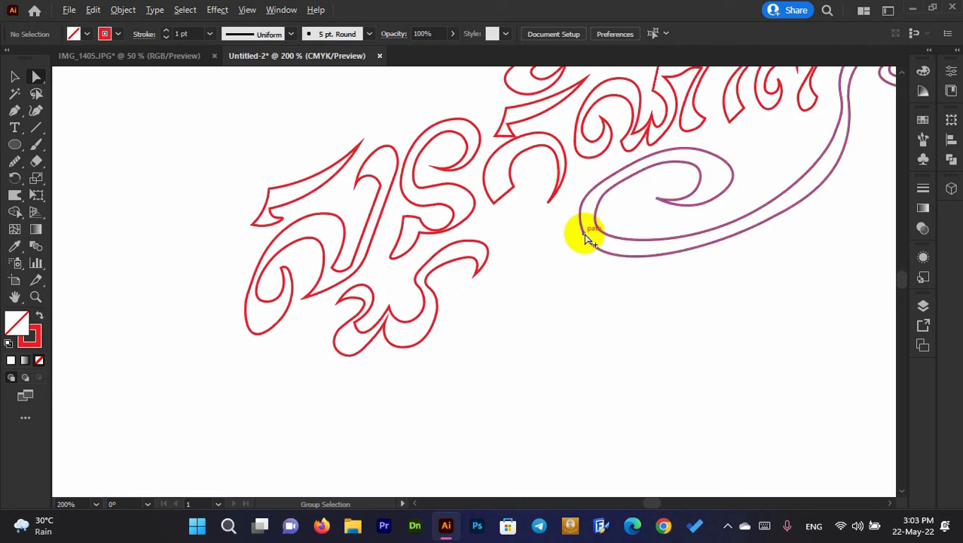
scroll(516, 263, "down", 1)
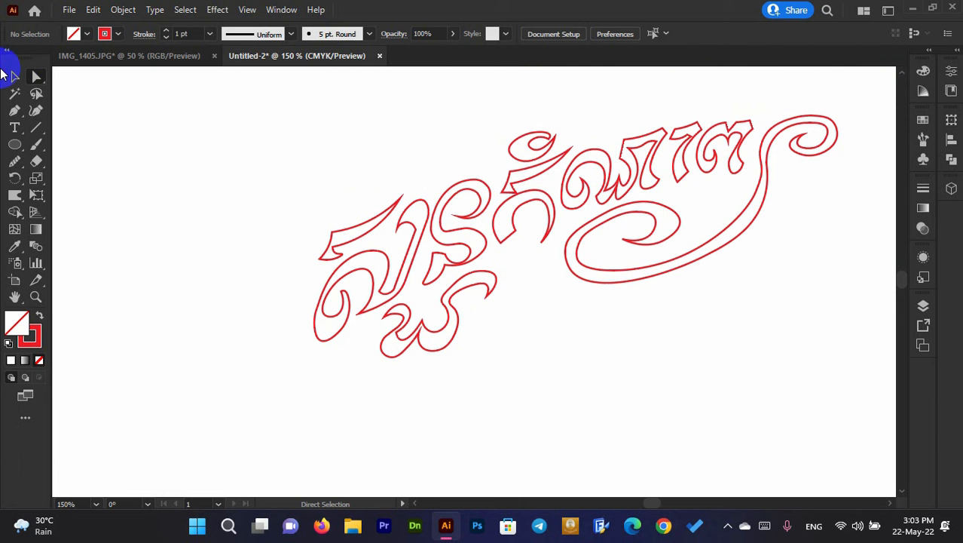
left_click(14, 76)
scroll(301, 145, "down", 2)
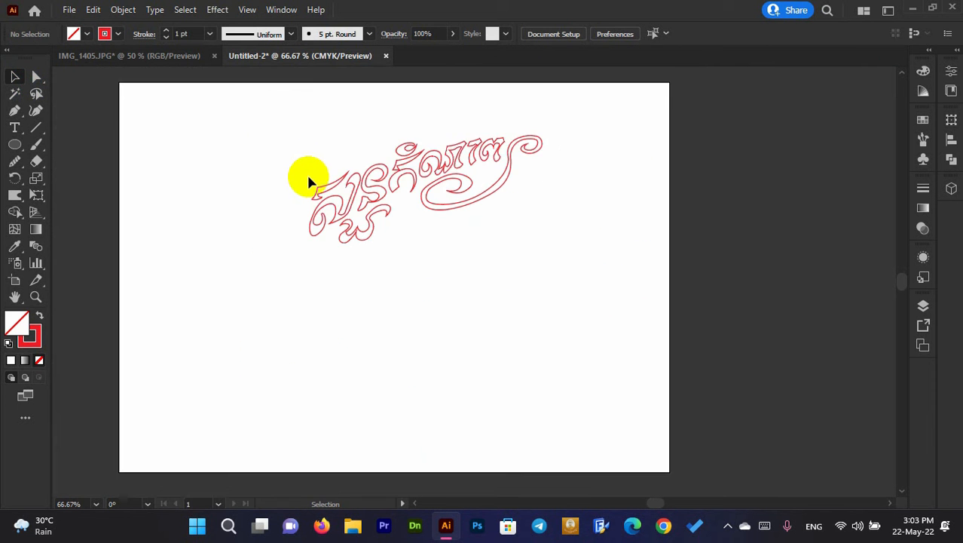
left_click_drag(251, 150, 630, 383)
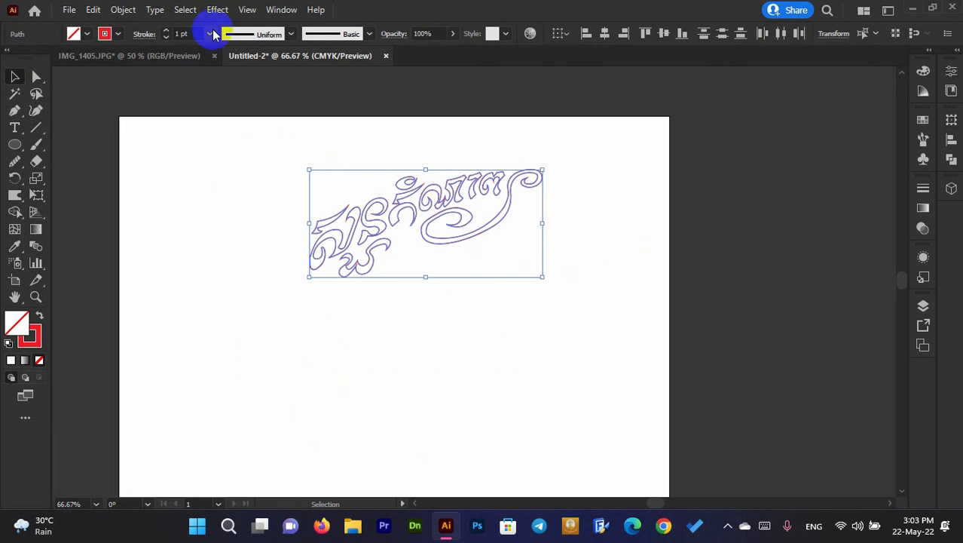
left_click(86, 36)
left_click(85, 60)
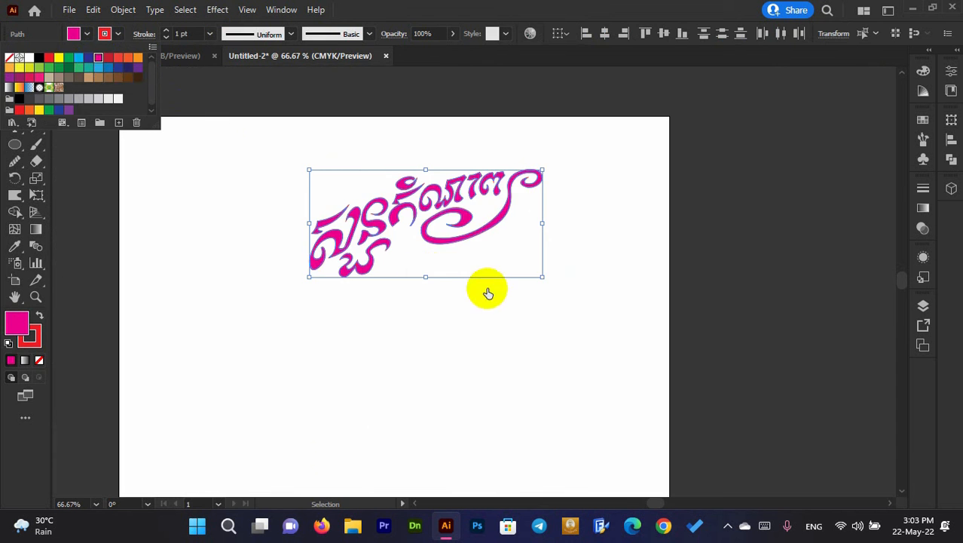
left_click(536, 332)
scroll(378, 156, "up", 2)
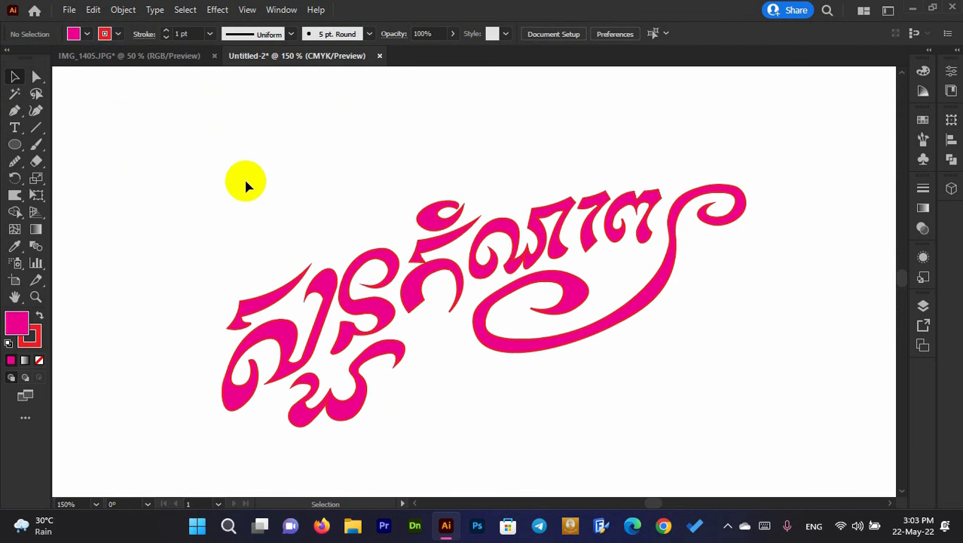
Try yellow and orange strokes on all the lettering, and set its stroke color to brown.
left_click_drag(157, 198, 789, 444)
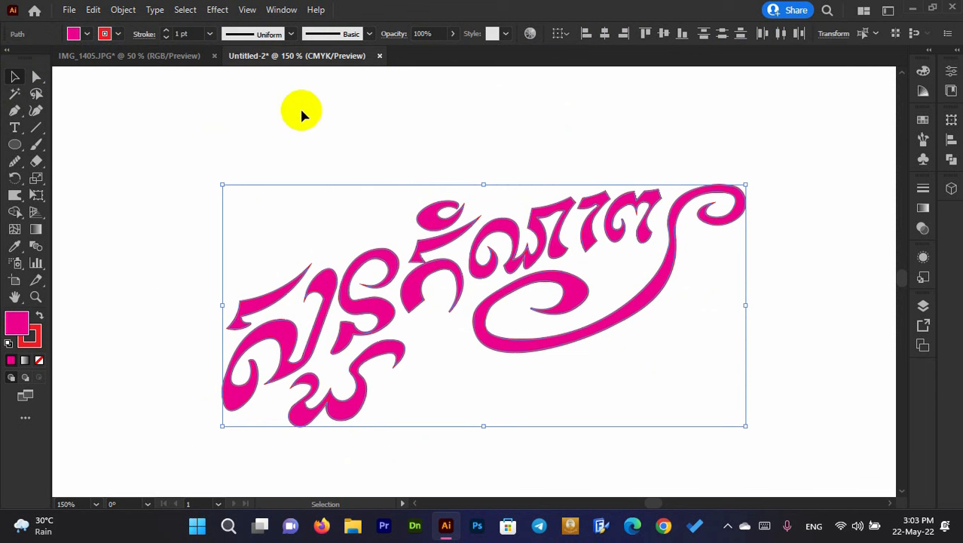
left_click(118, 34)
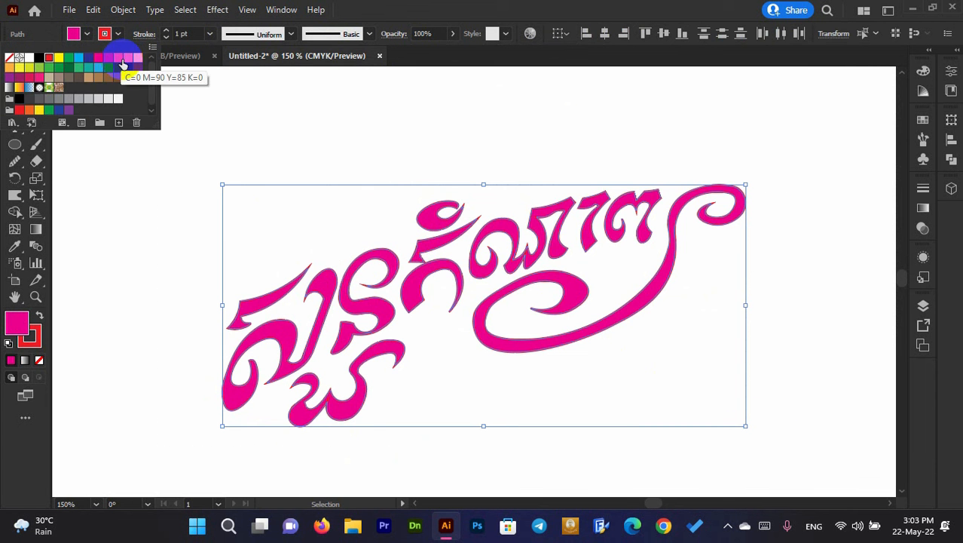
left_click(59, 58)
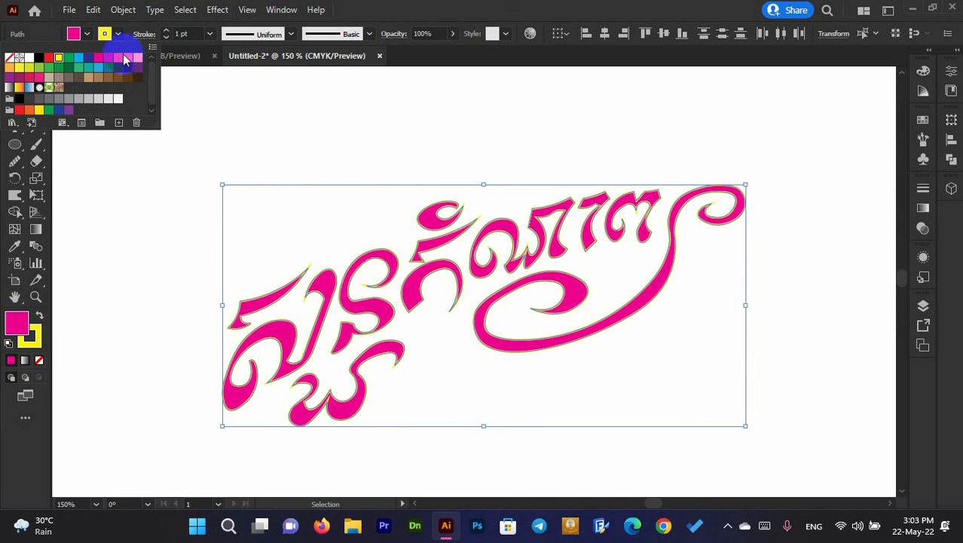
left_click(128, 58)
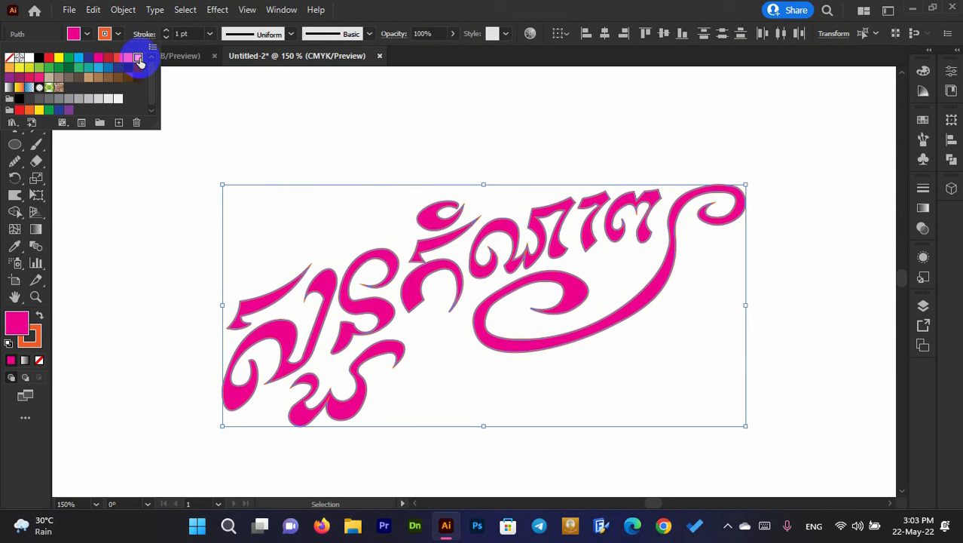
left_click(139, 59)
left_click(118, 80)
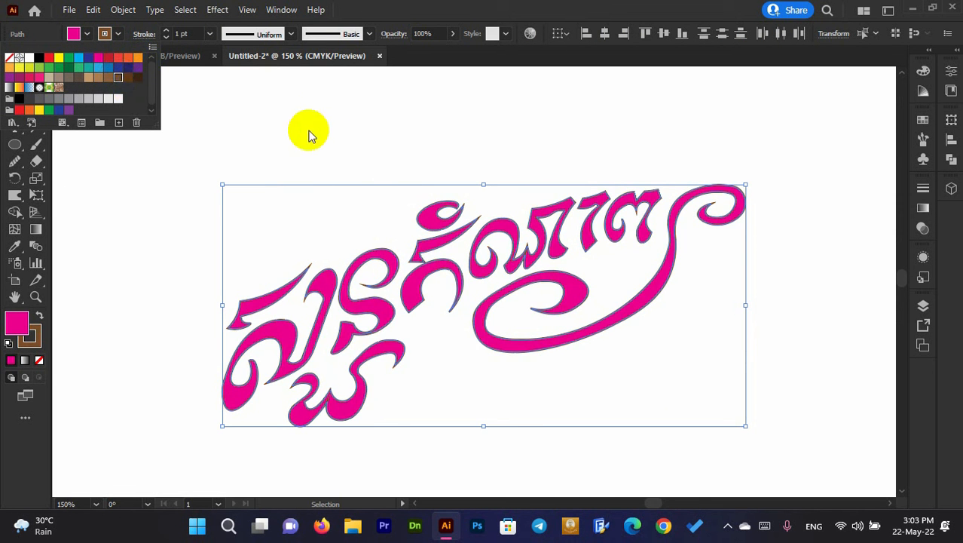
Select all the lettering, enlarge it proportionally on the artboard, and reposition it toward the artboard's upper-right area.
left_click(331, 133)
scroll(373, 149, "down", 2)
scroll(285, 168, "up", 1)
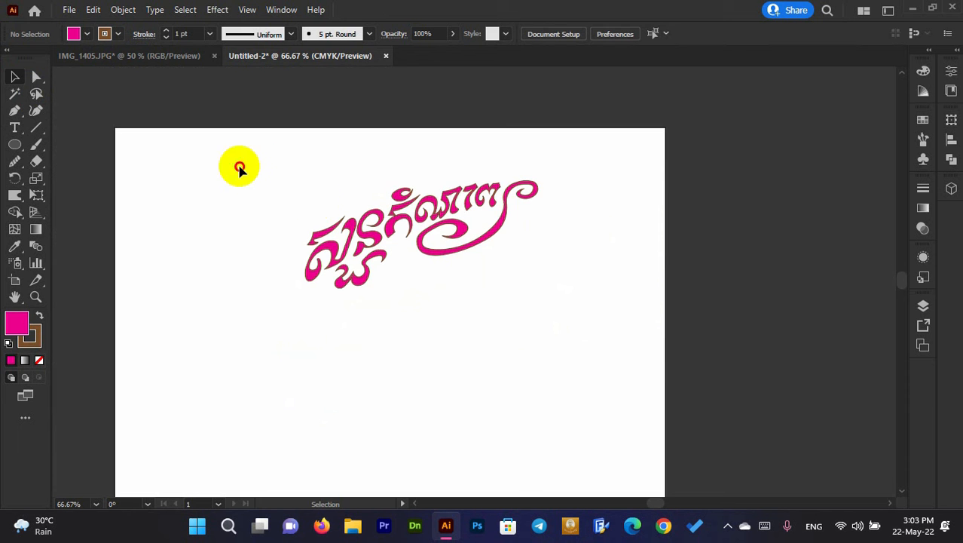
left_click_drag(241, 165, 716, 402)
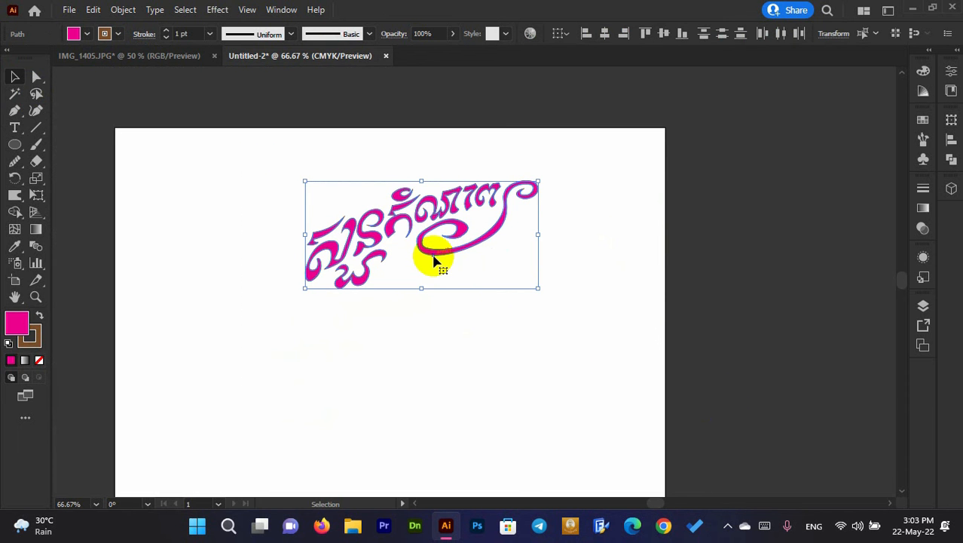
left_click_drag(434, 266, 391, 376)
scroll(460, 286, "down", 3)
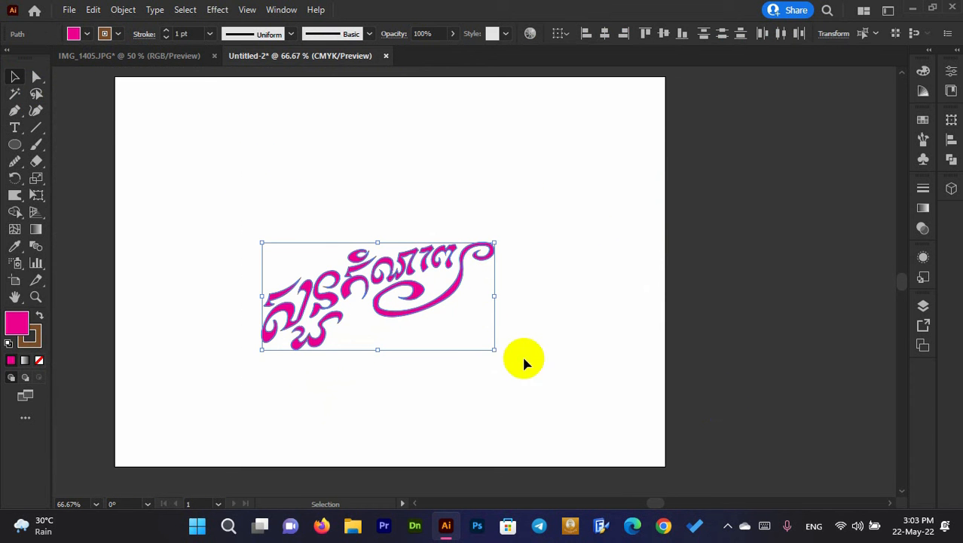
left_click_drag(494, 351, 539, 370)
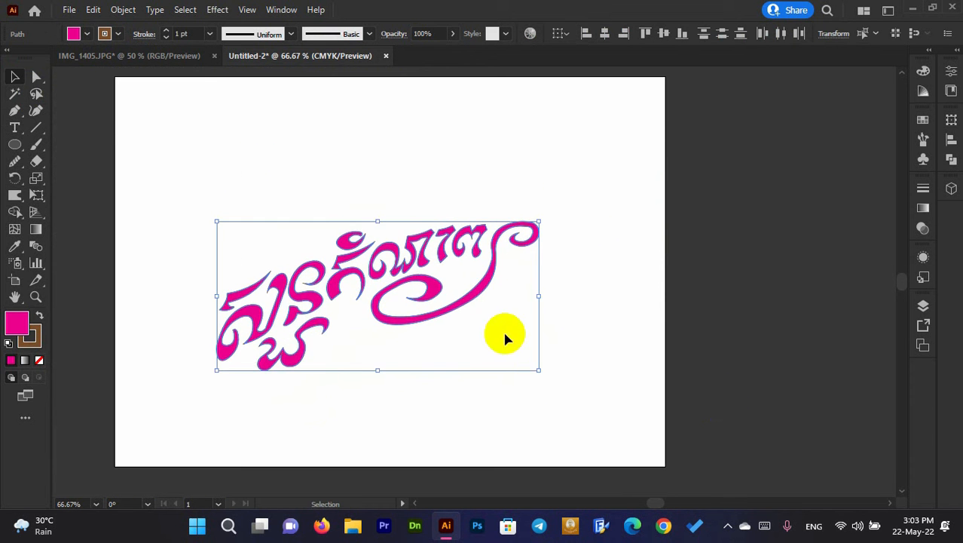
left_click_drag(468, 302, 545, 235)
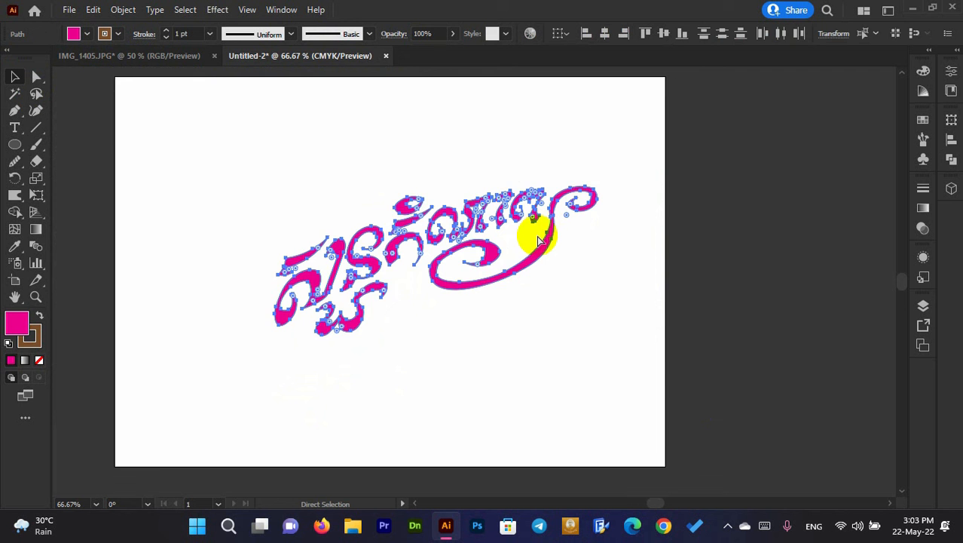
Group the lettering and place a duplicate of the group outside the artboard, above its upper-left corner.
scroll(521, 245, "down", 2)
scroll(519, 254, "up", 3)
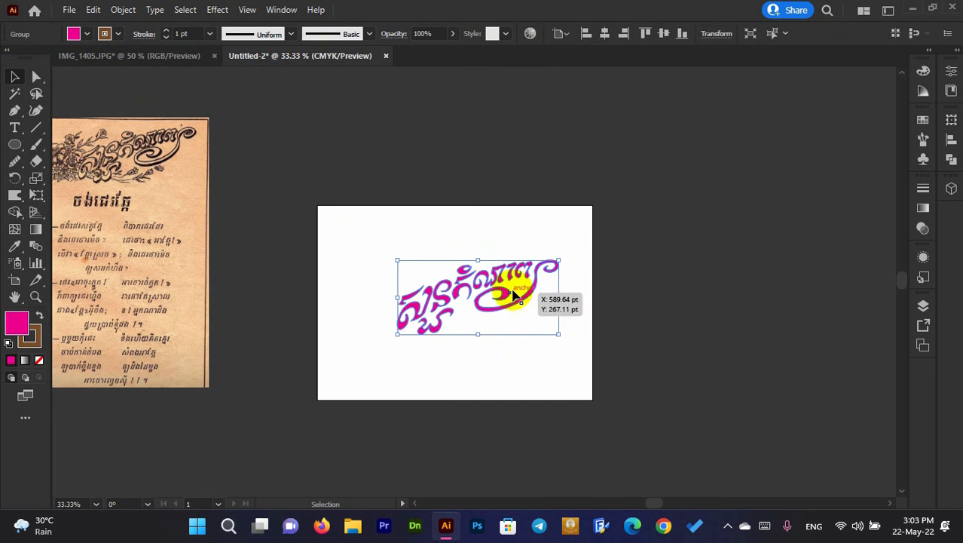
left_click_drag(526, 298, 395, 133)
scroll(486, 281, "up", 1)
Move the lettering group to the middle of the artboard and center it horizontally.
left_click_drag(489, 277, 441, 280)
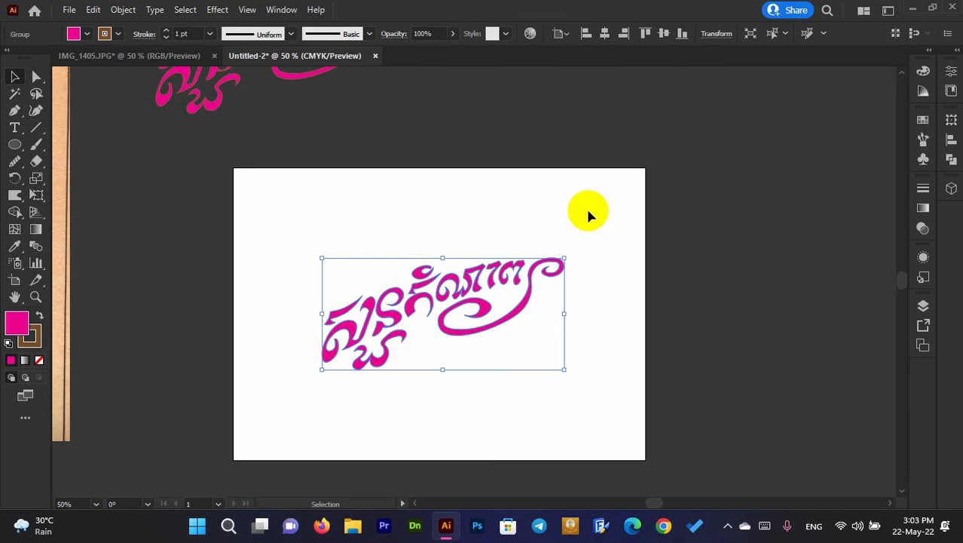
left_click(603, 34)
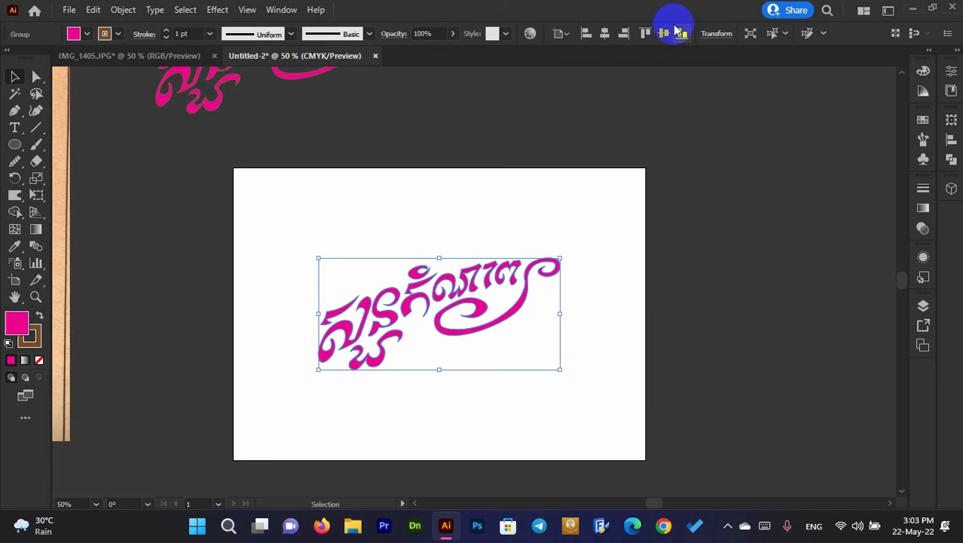
left_click(685, 205)
left_click(439, 370)
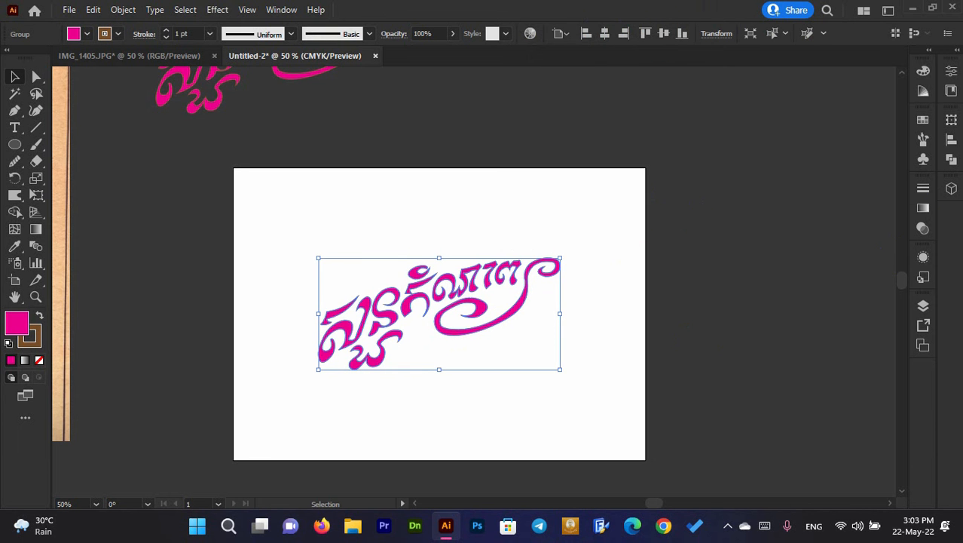
Apply the 3D Extrude & Bevel effect to the lettering group on the artboard.
left_click(951, 189)
key("ctrl+equal")
left_click(218, 9)
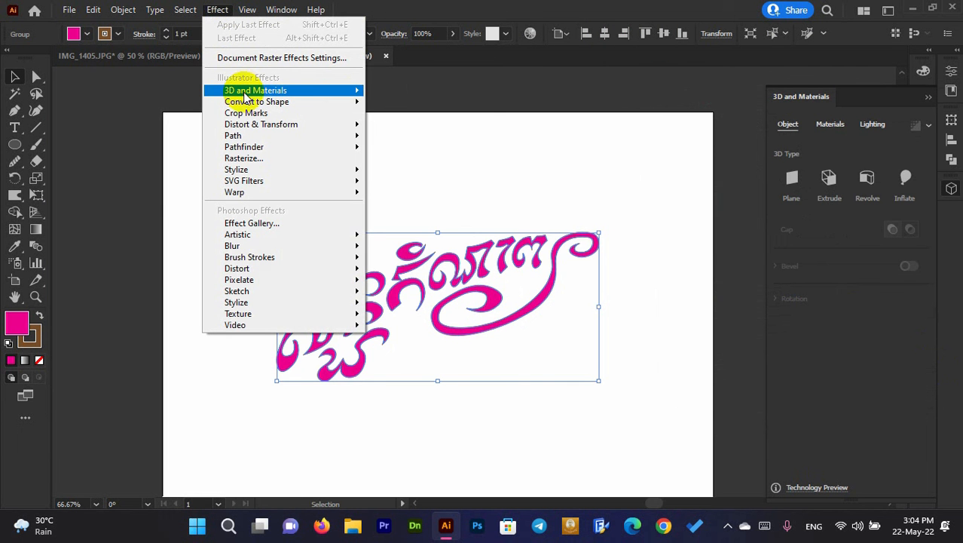
mouse_move(256, 91)
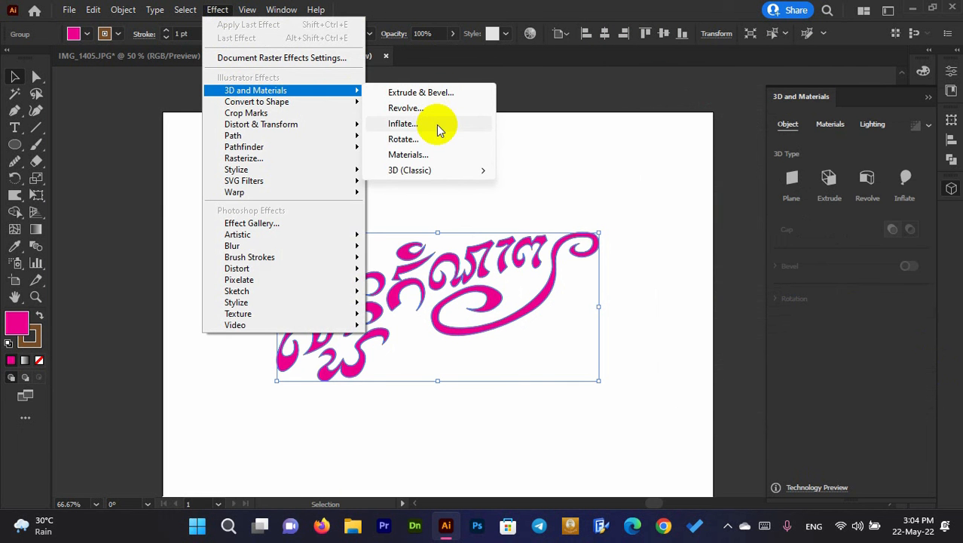
left_click(435, 93)
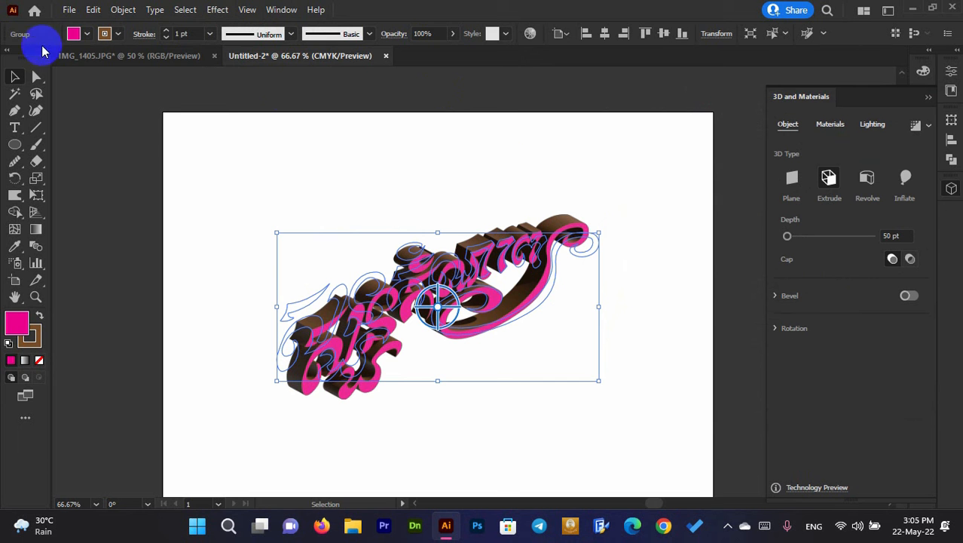
Change the extruded lettering's fill color to yellow and deselect it.
left_click(87, 34)
left_click(60, 60)
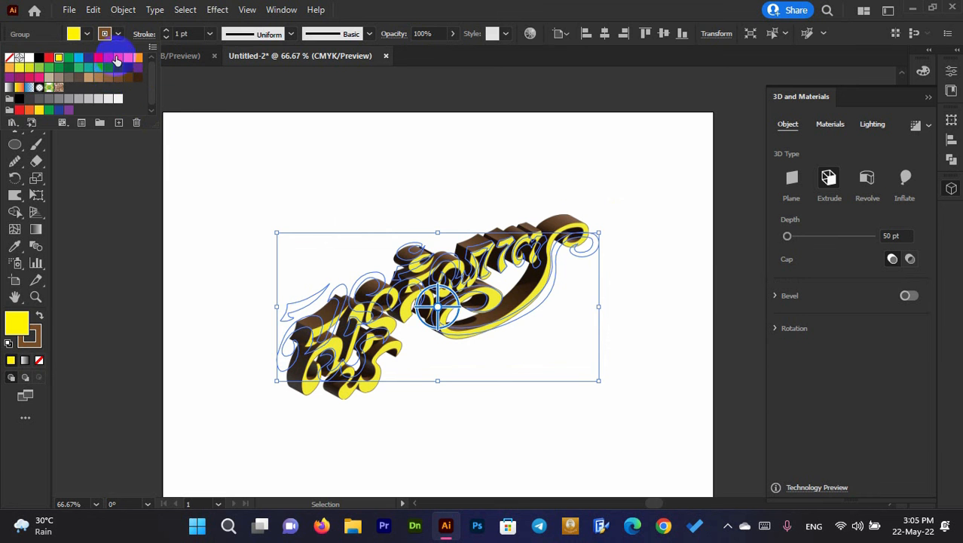
left_click(424, 198)
left_click(360, 167)
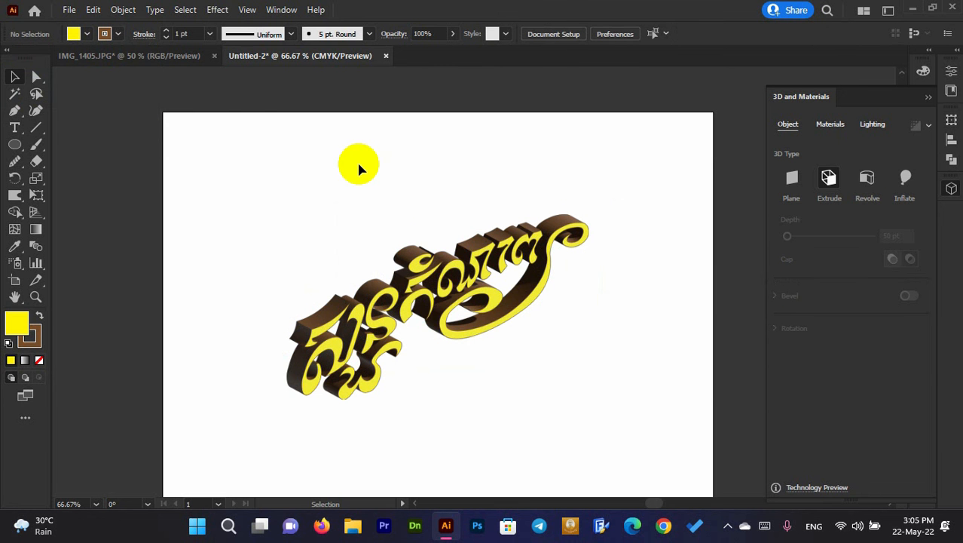
Try extrusion depths of 374, 537 and 228 pt on the lettering, and set the depth to 65 pt.
left_click_drag(359, 167, 587, 378)
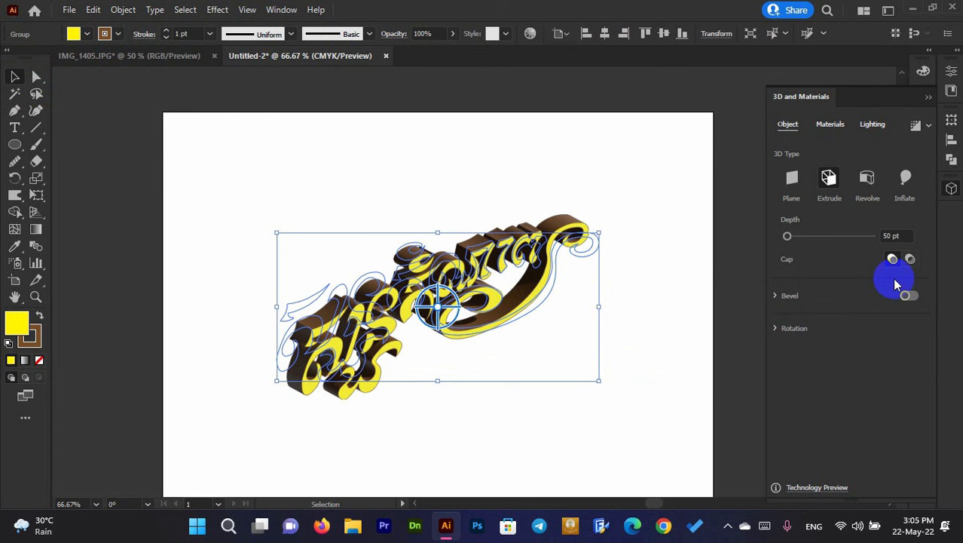
left_click(830, 181)
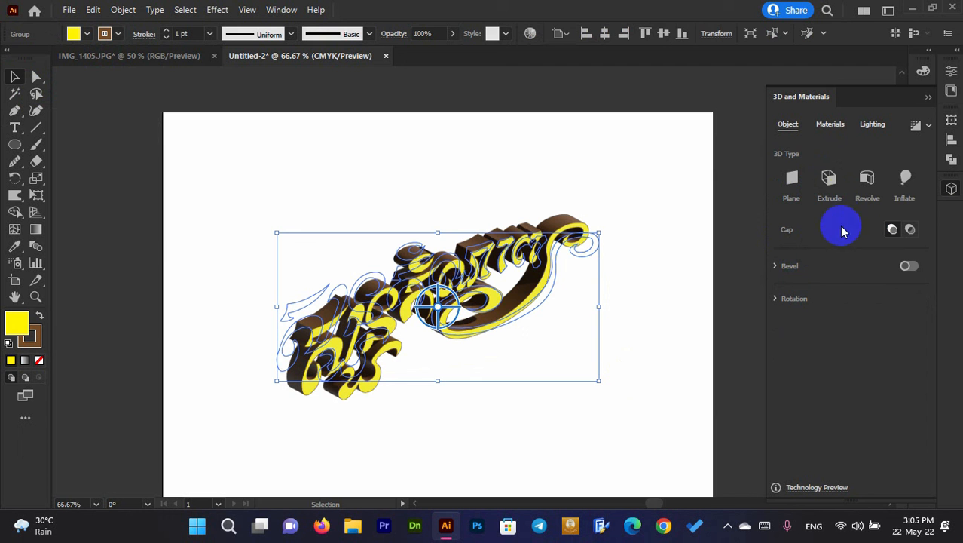
left_click(835, 188)
left_click(827, 185)
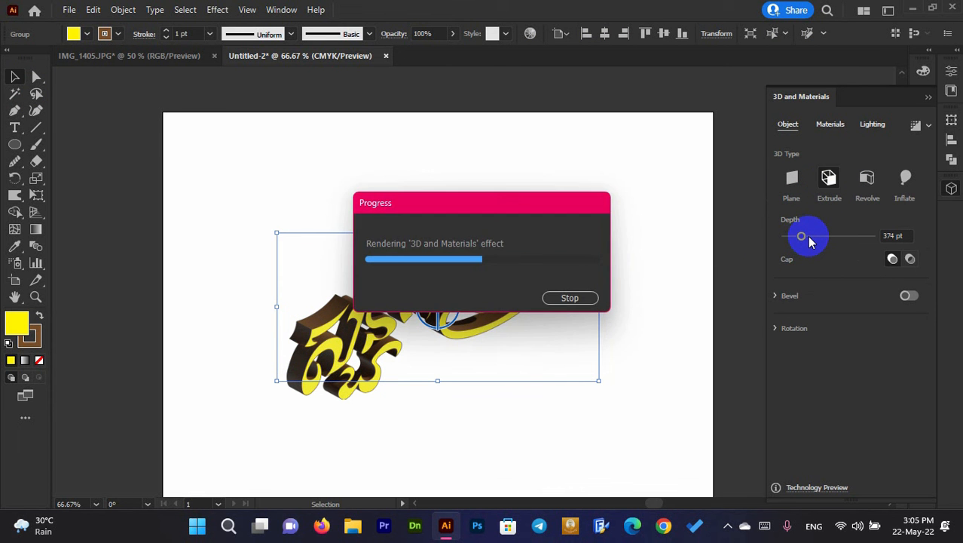
left_click_drag(809, 237, 809, 238)
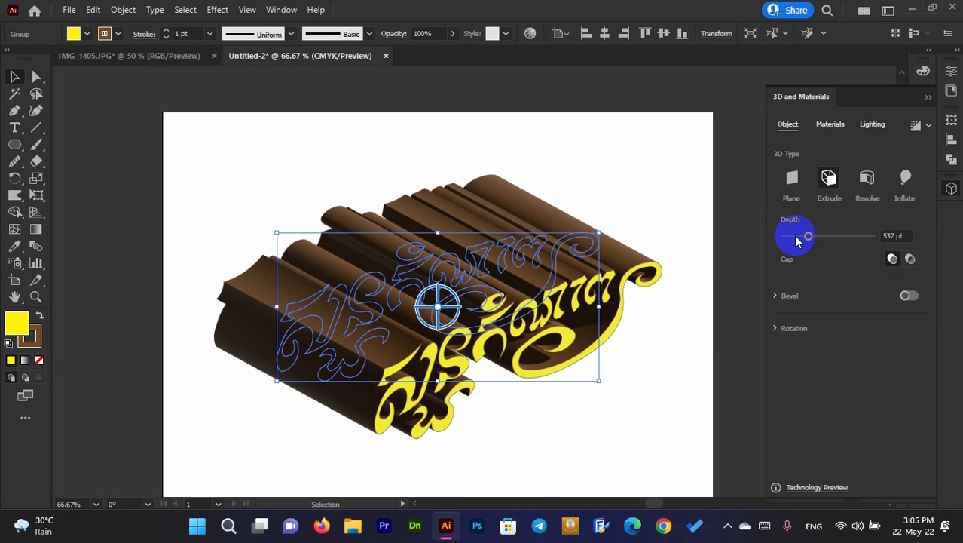
left_click_drag(798, 240, 797, 240)
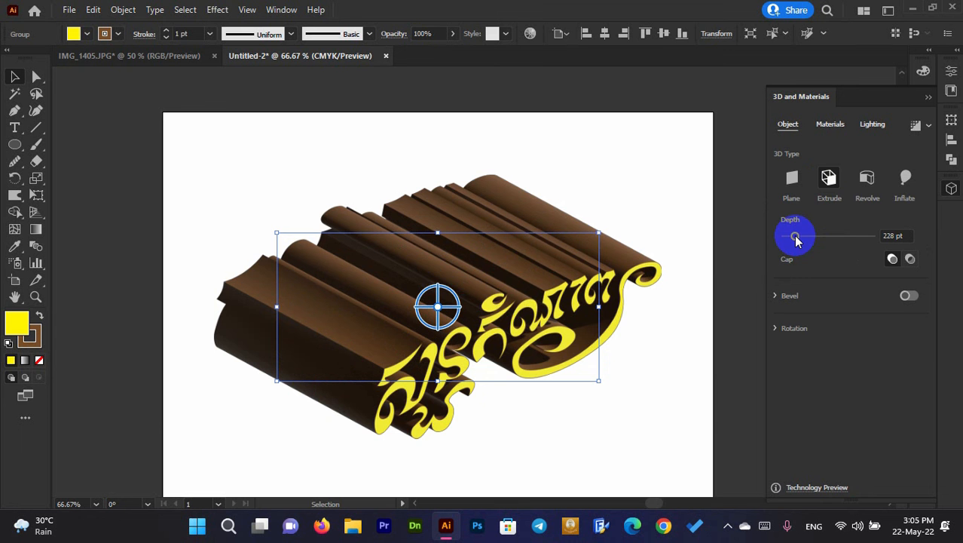
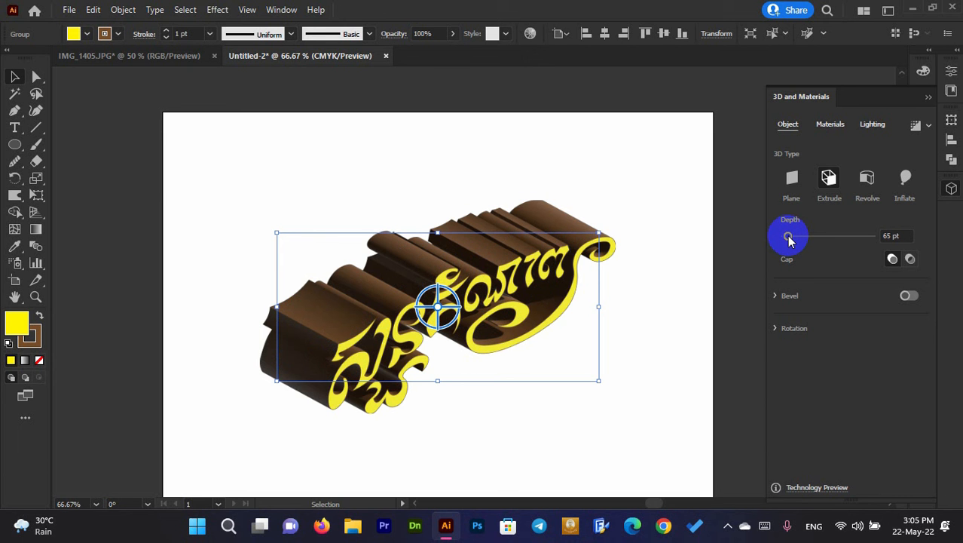
left_click(776, 297)
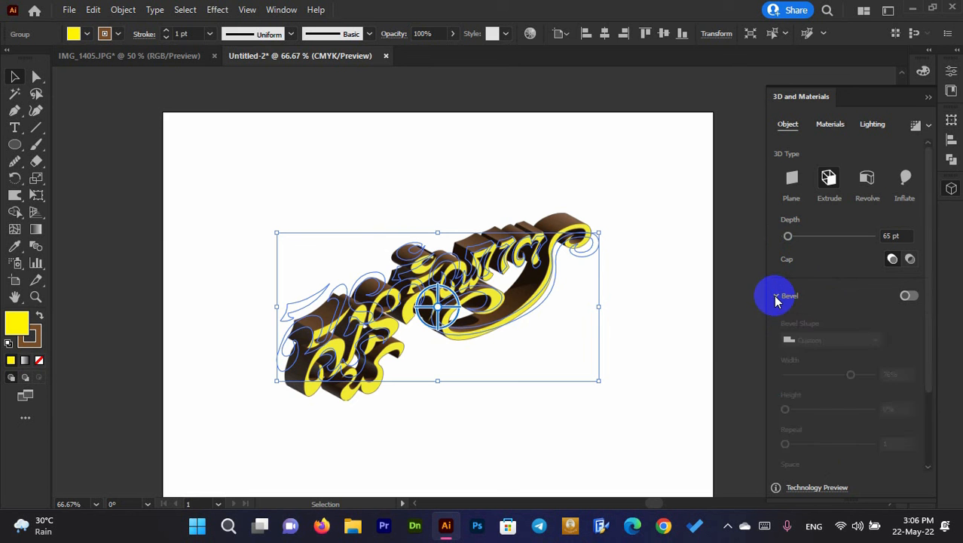
scroll(821, 359, "down", 2)
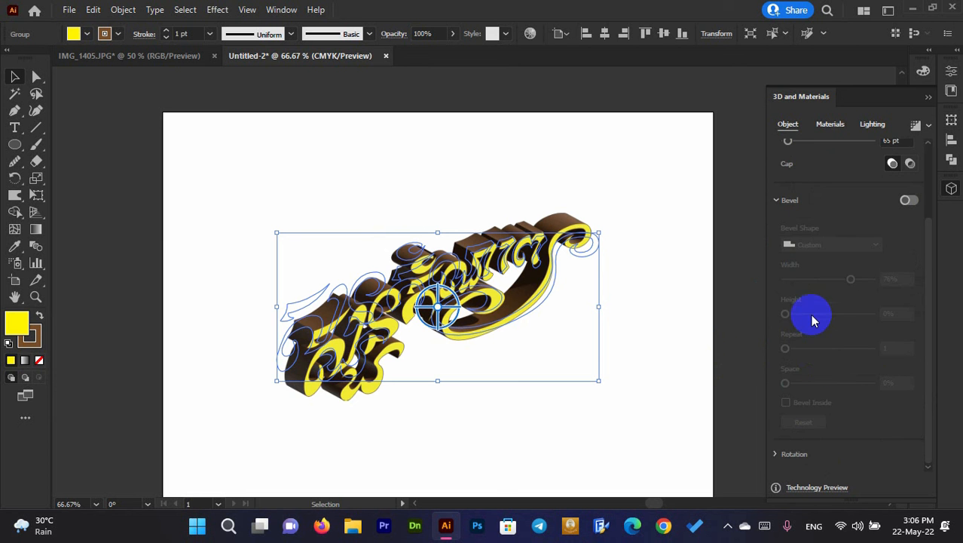
scroll(811, 313, "up", 2)
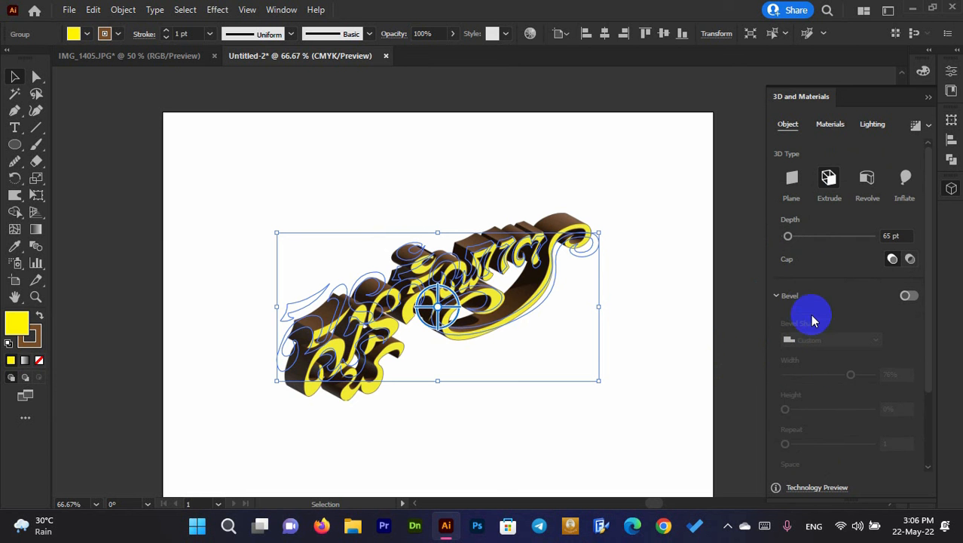
left_click(776, 297)
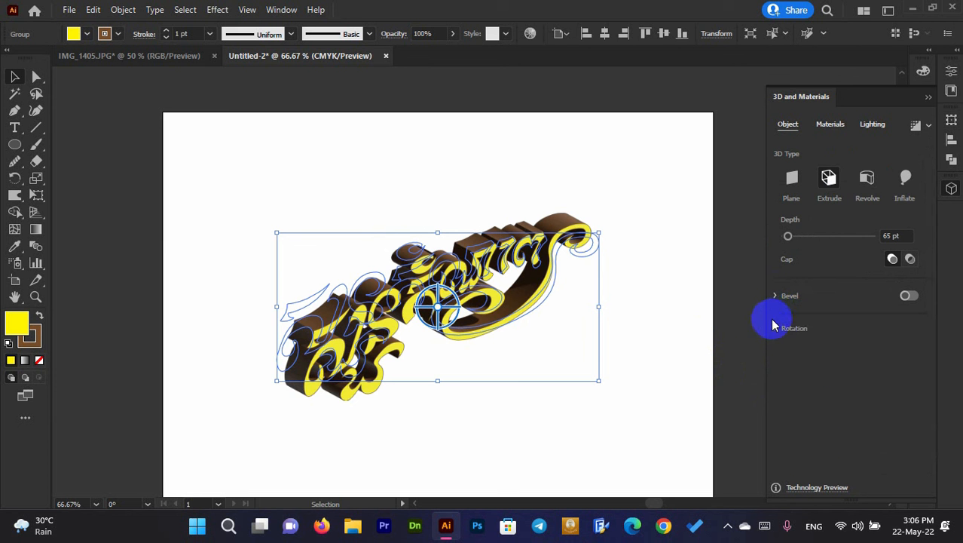
Try the Off-Axis Back and Off-Axis Left rotation presets on the lettering, and restore Off-Axis Front.
left_click(775, 325)
left_click(809, 370)
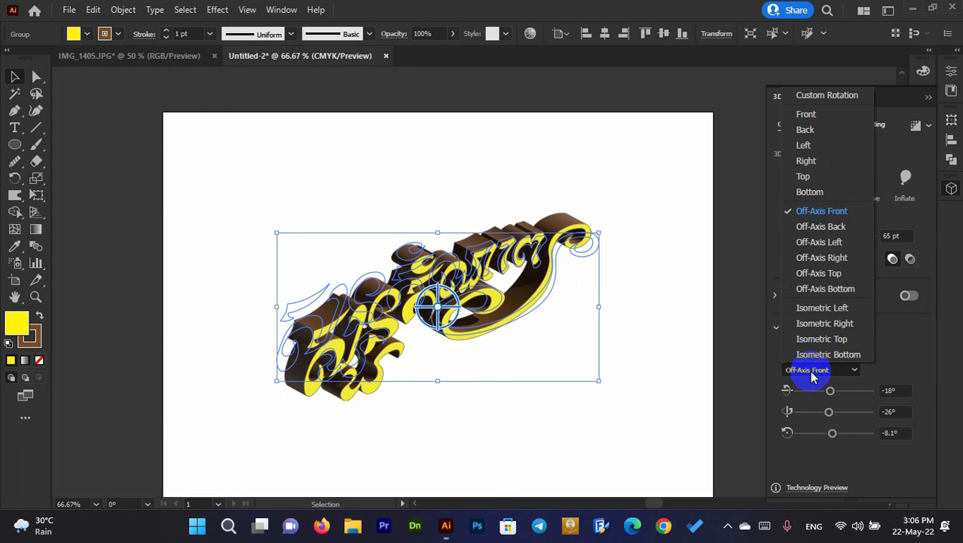
left_click(827, 228)
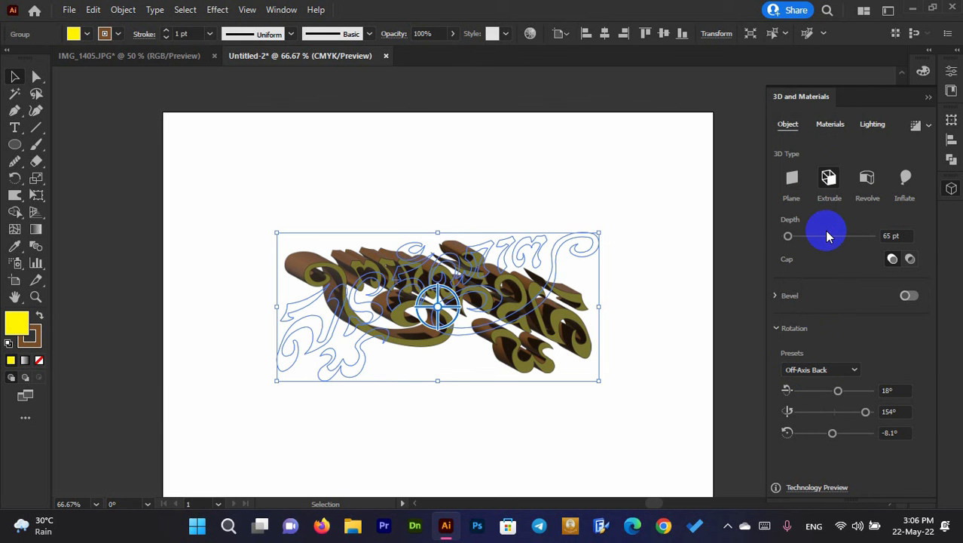
left_click(829, 370)
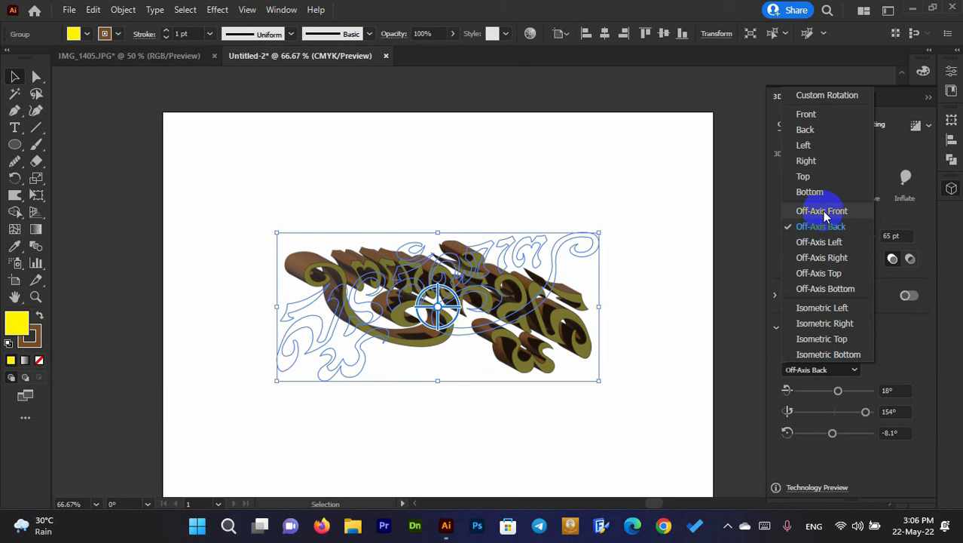
left_click(822, 242)
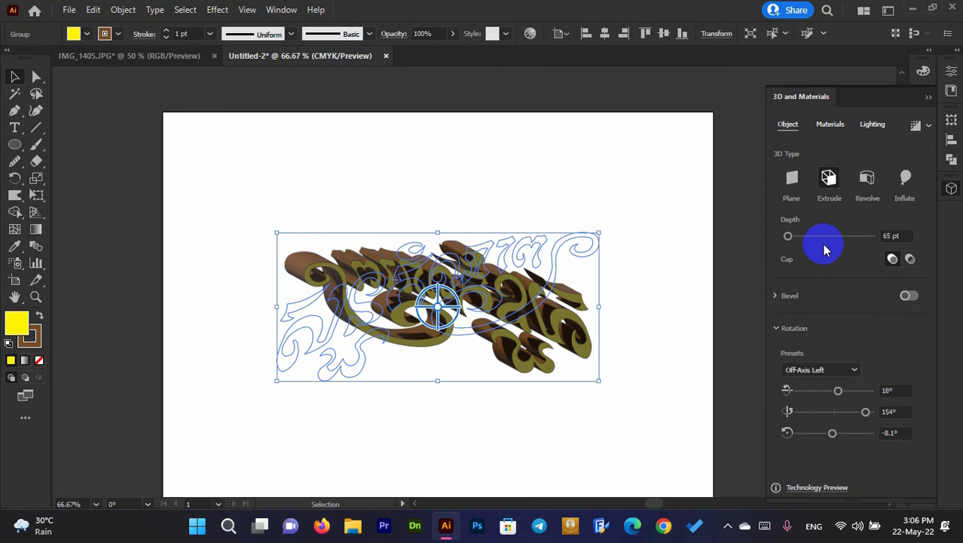
left_click(824, 369)
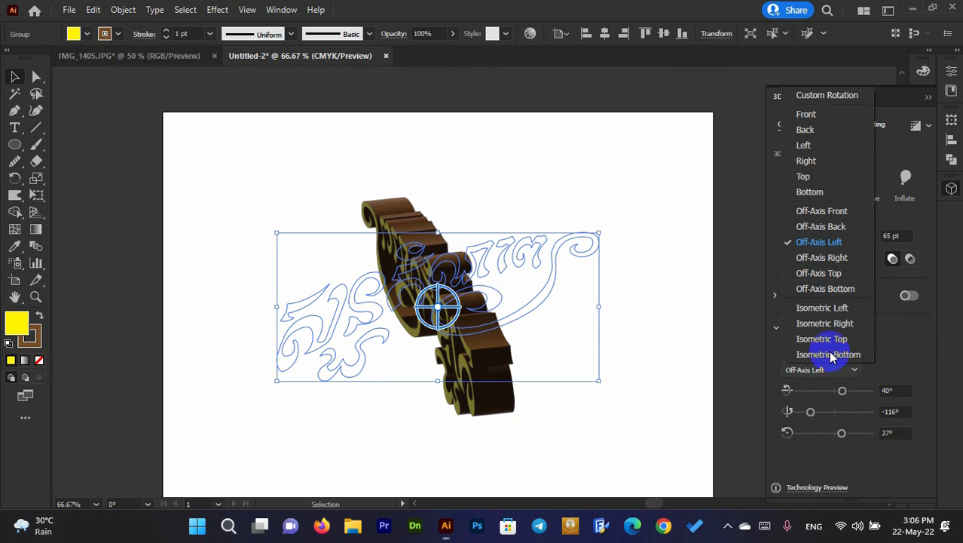
left_click(824, 215)
Try rotating the 3D lettering freehand, undo the rotation, and deselect the lettering.
left_click_drag(459, 366, 421, 298)
key("ctrl+z")
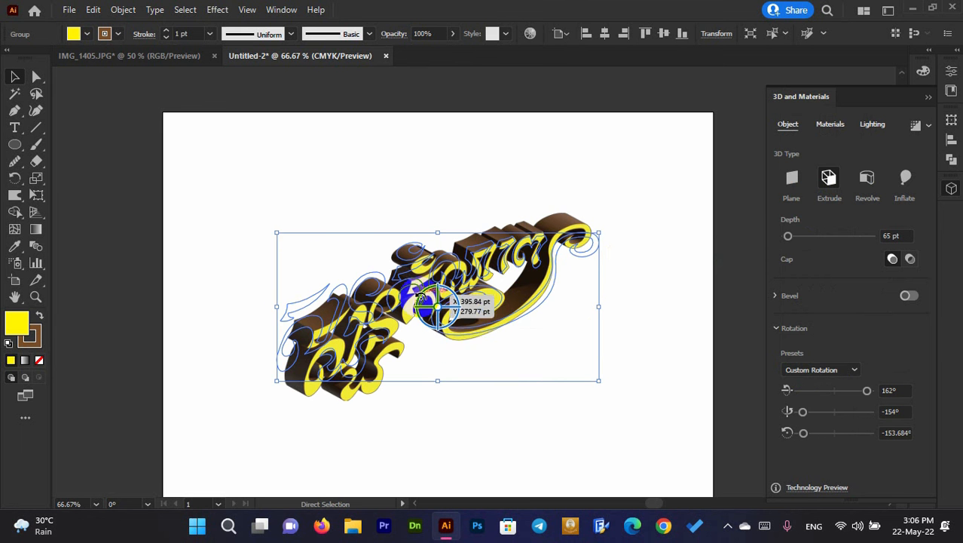
left_click(627, 260)
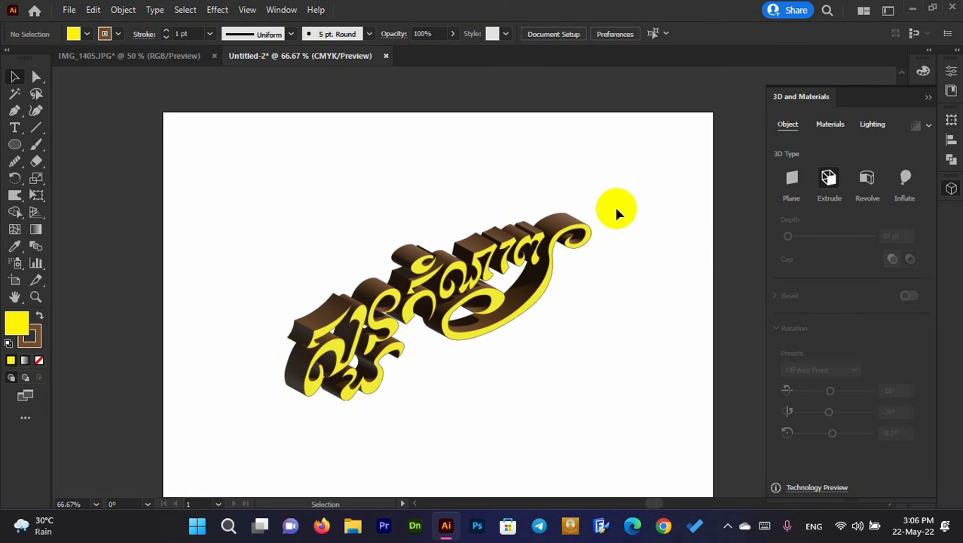
Apply the Top Left lighting preset to the extruded lettering.
left_click_drag(623, 190, 392, 407)
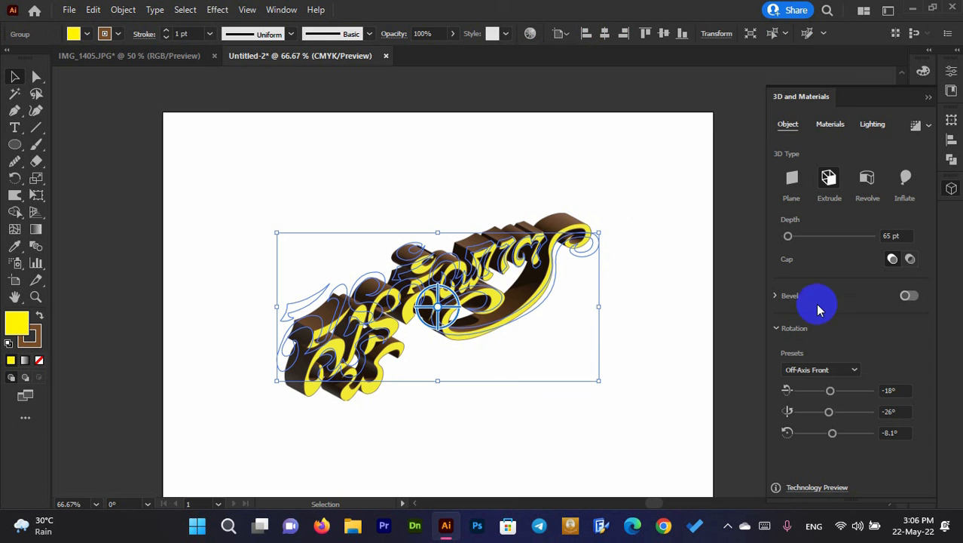
left_click(872, 125)
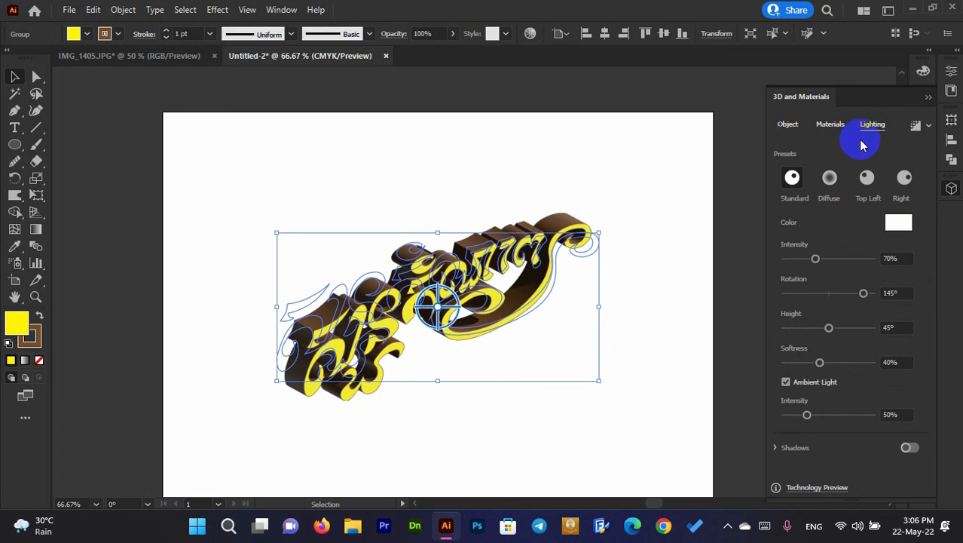
left_click(868, 178)
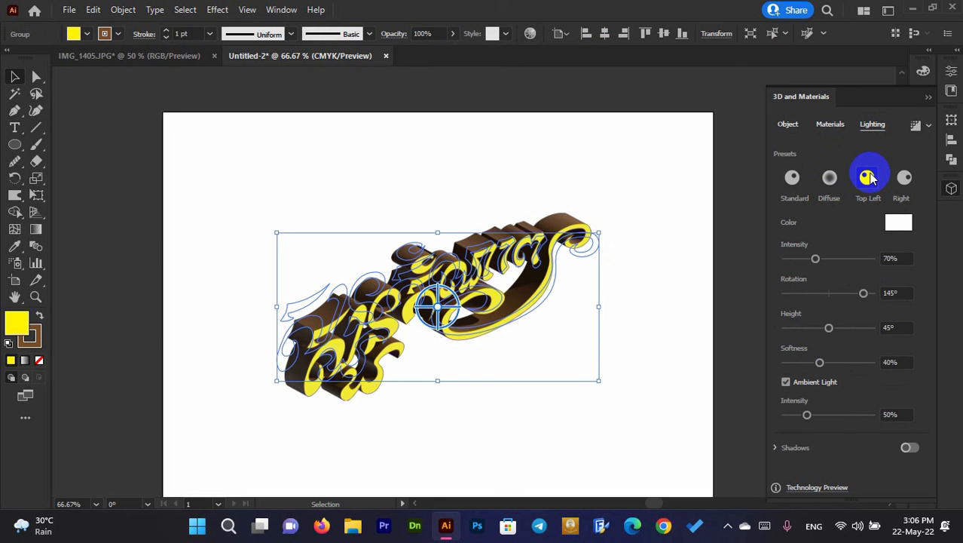
left_click(614, 185)
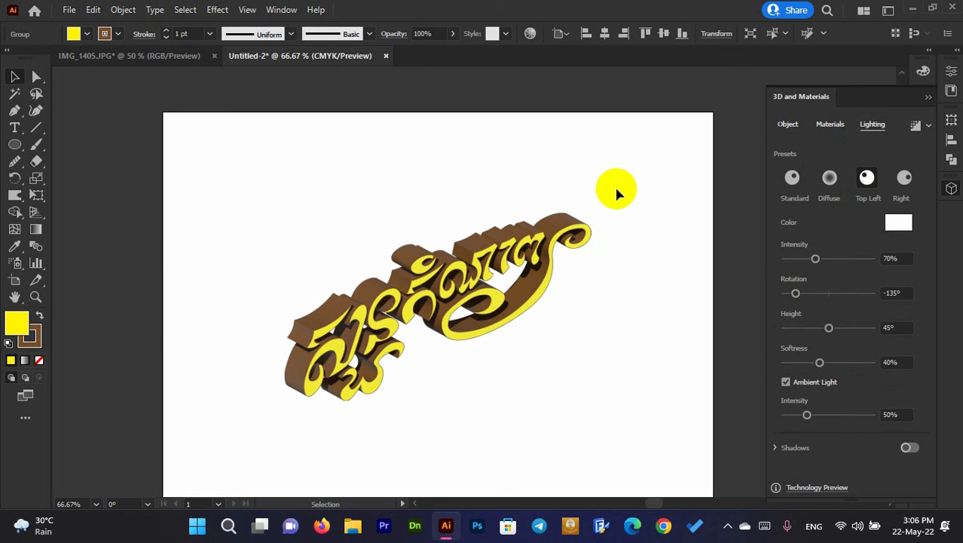
Try the Diffuse and Right lighting presets on the extruded lettering.
left_click_drag(601, 164, 498, 340)
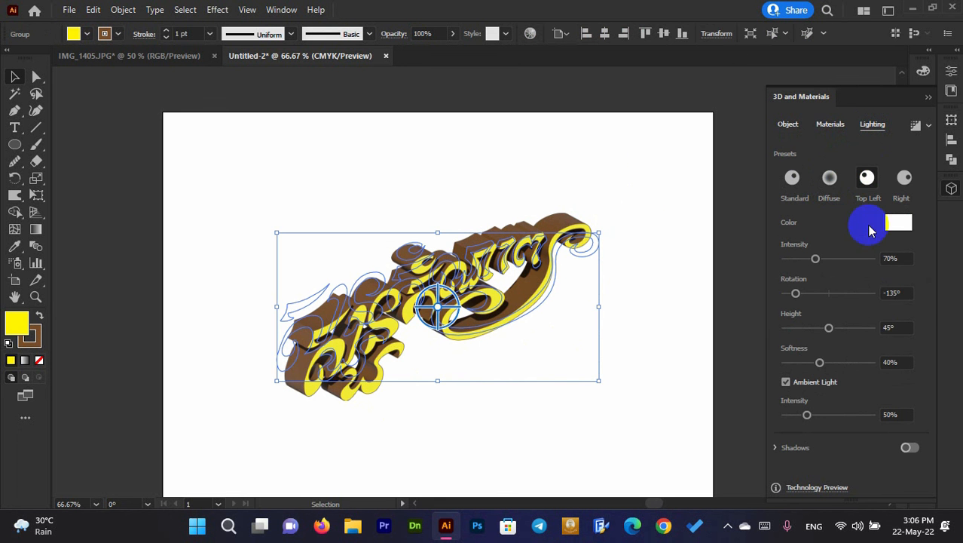
left_click(830, 180)
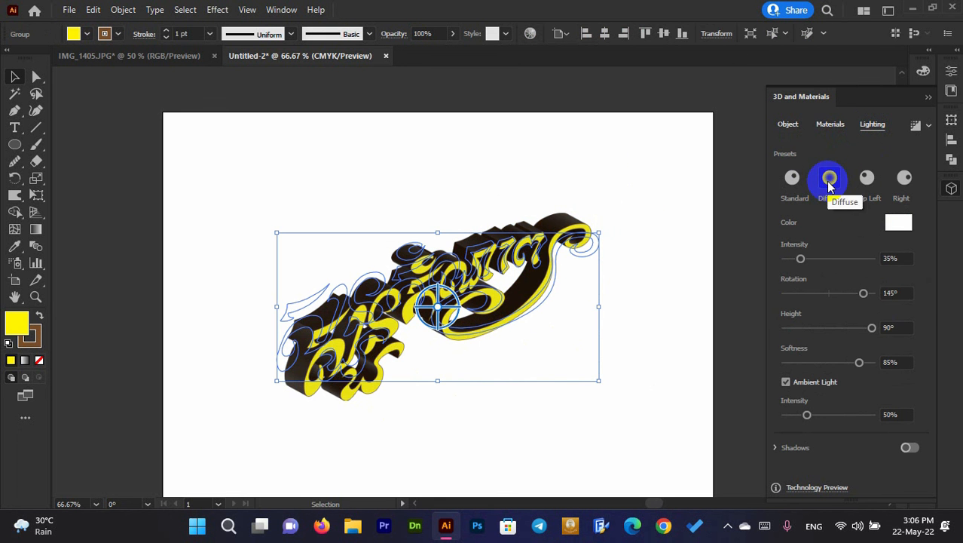
left_click(904, 182)
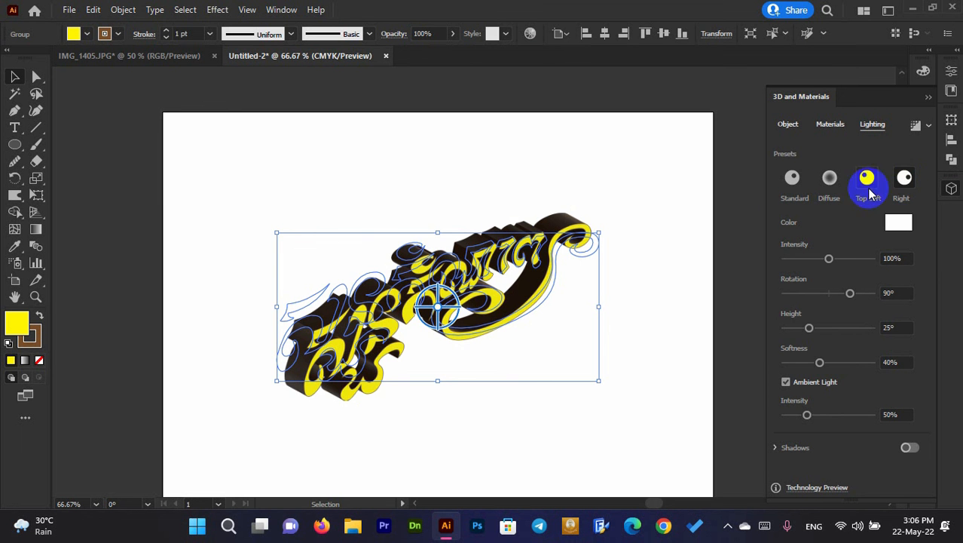
left_click(633, 201)
left_click(608, 226)
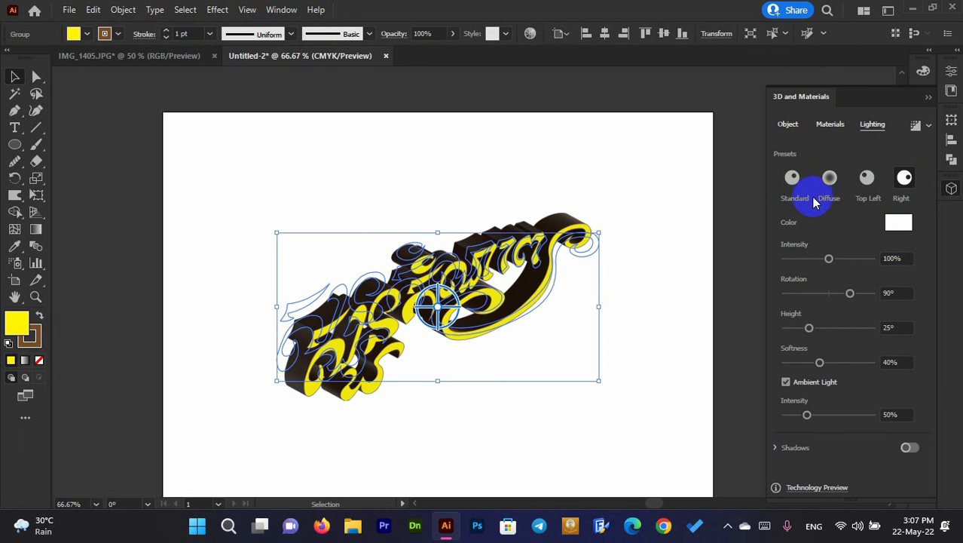
Apply the Standard lighting preset to the extruded lettering and deselect it.
left_click(792, 178)
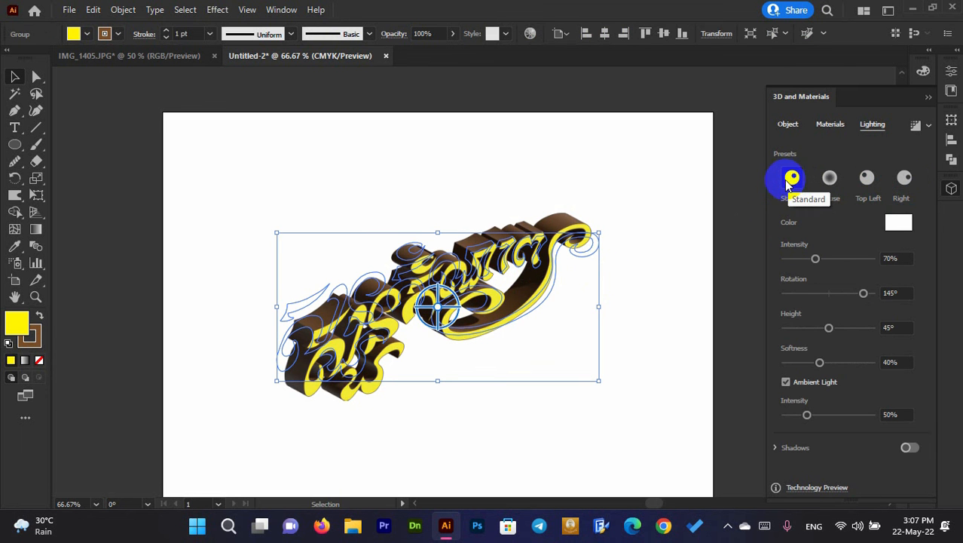
left_click_drag(628, 193, 481, 349)
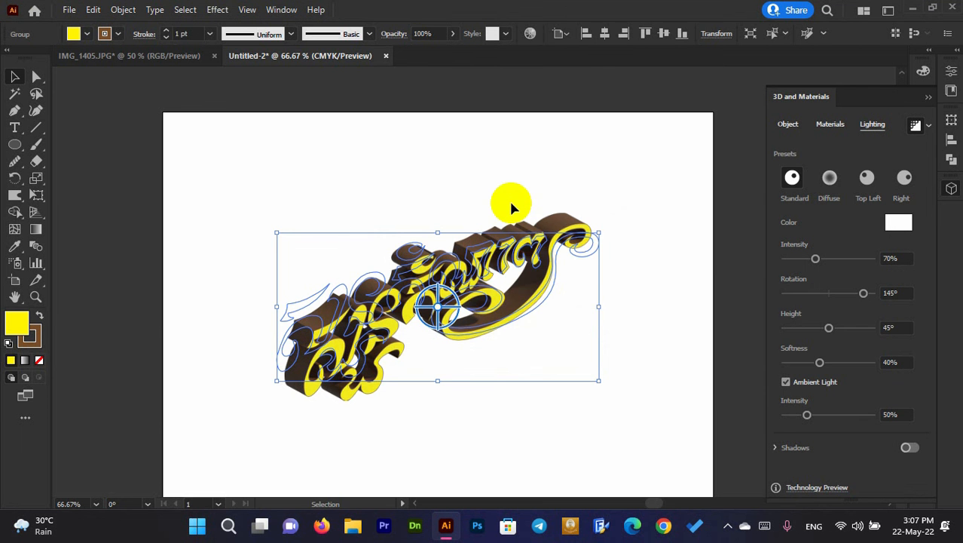
left_click(526, 181)
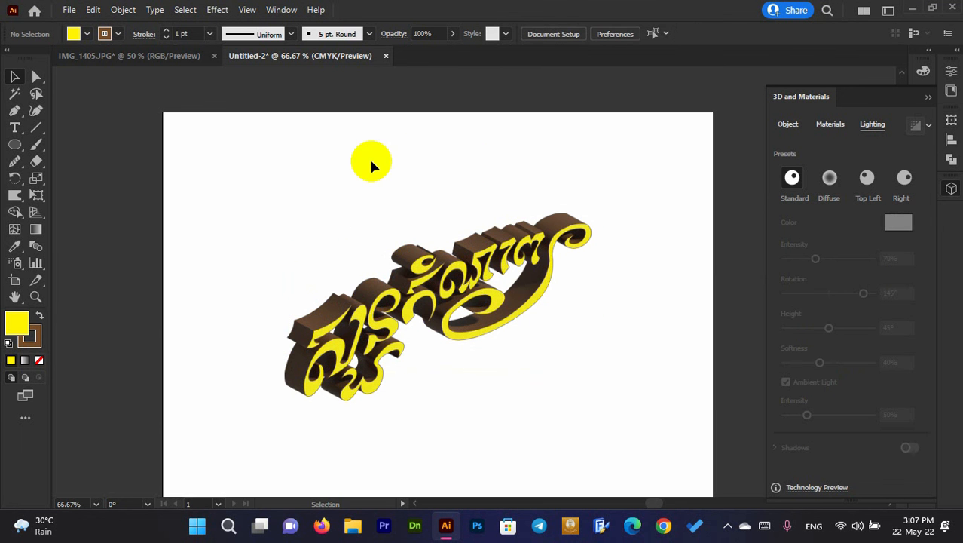
Export all artboards as Untitled-2.png to the OneDrive Desktop folder, at High (300 ppi) resolution with a transparent background.
scroll(384, 173, "down", 2)
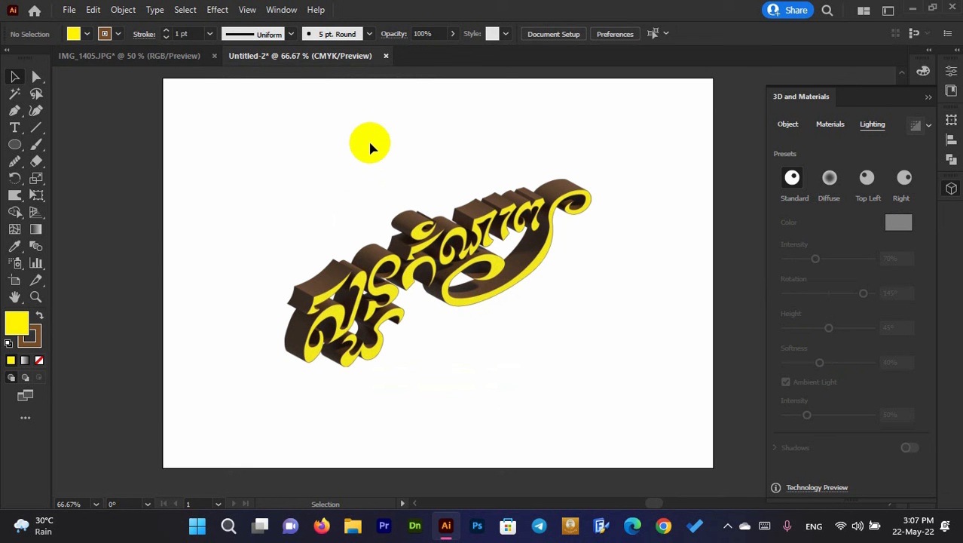
left_click(69, 11)
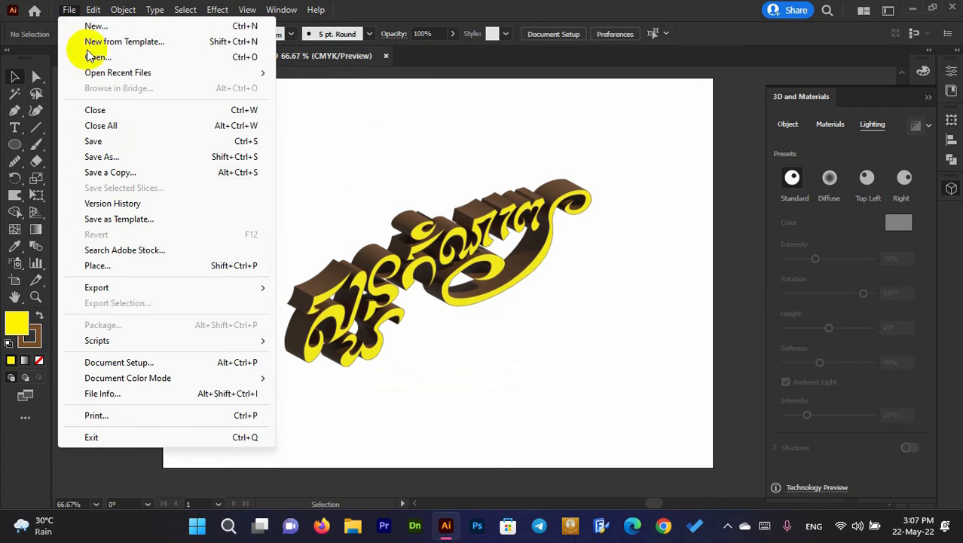
mouse_move(136, 287)
left_click(343, 300)
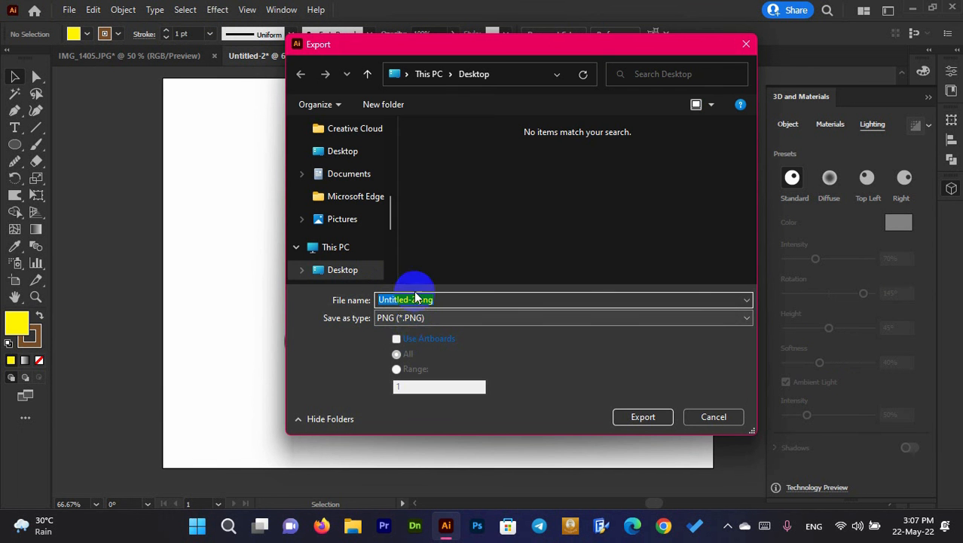
left_click(410, 339)
left_click(348, 152)
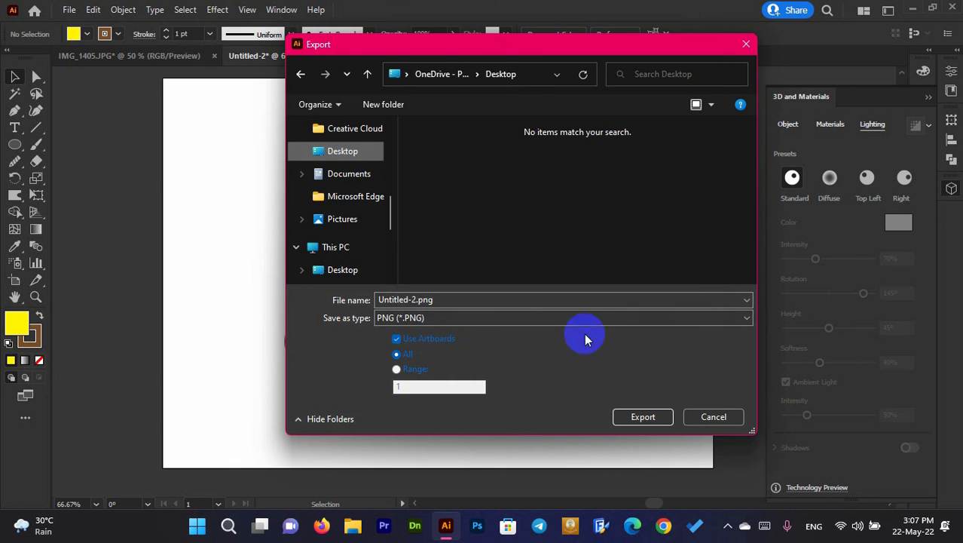
left_click(661, 419)
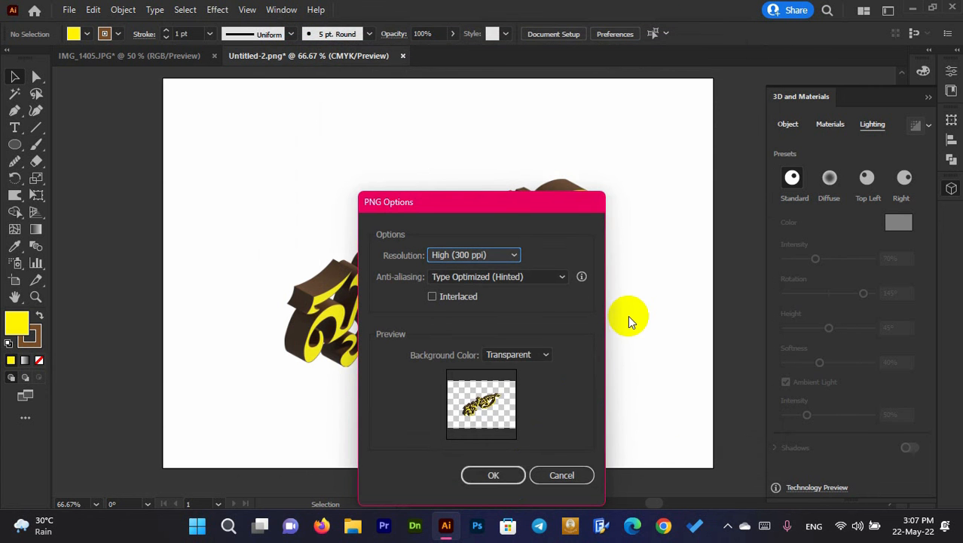
left_click(511, 481)
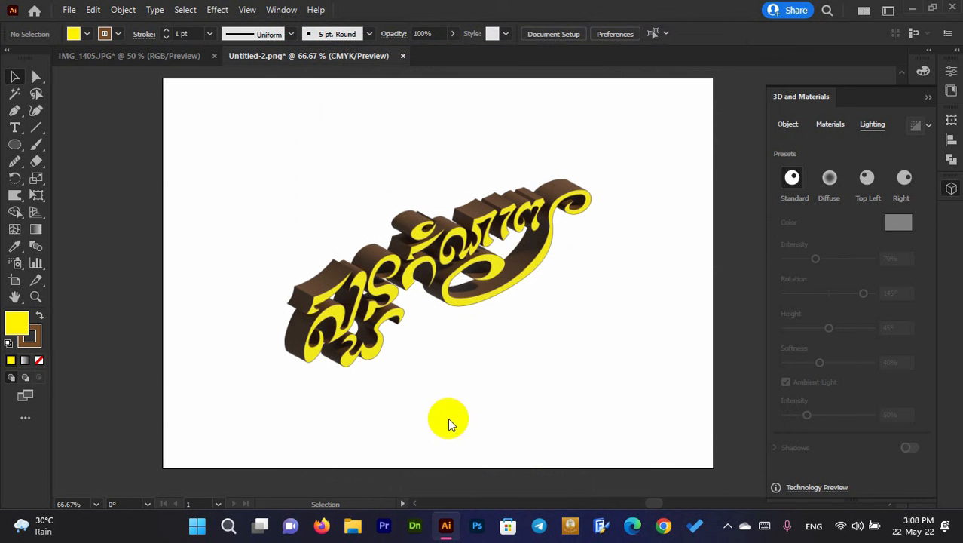